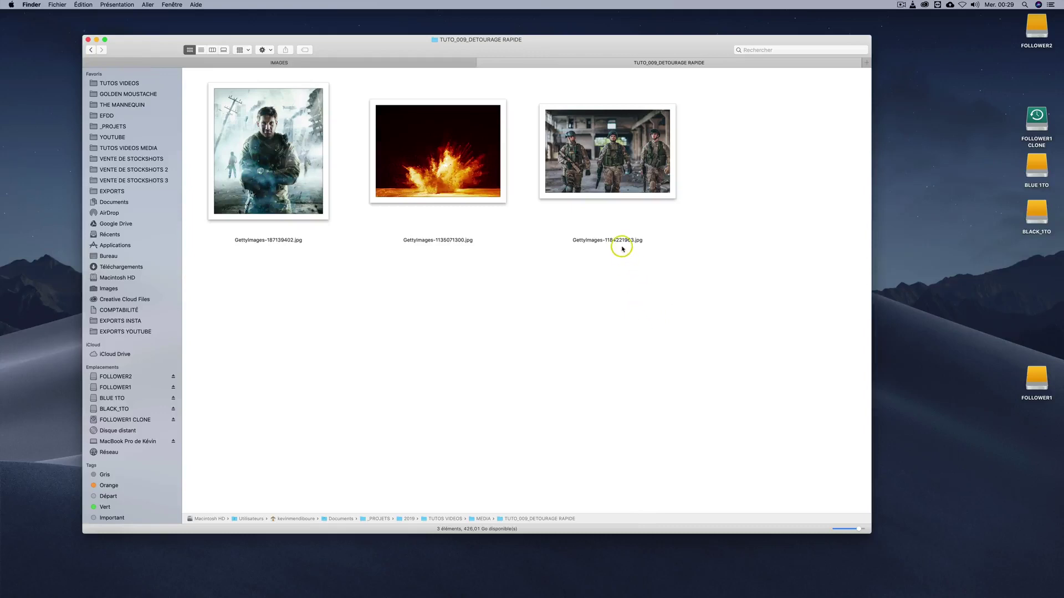
Open GettyImages-1184221963.jpg in Adobe Photoshop 2020, discarding the embedded colour profile
{"action": "left_click", "coordinate": [640, 173]}
{"action": "right_click", "coordinate": [587, 161]}
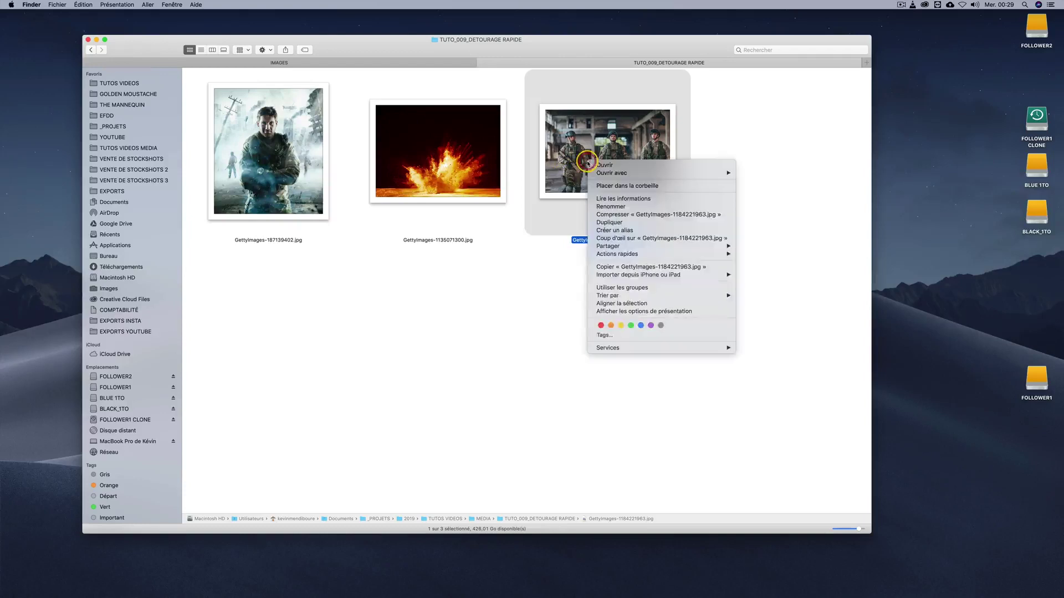
{"action": "mouse_move", "coordinate": [651, 174]}
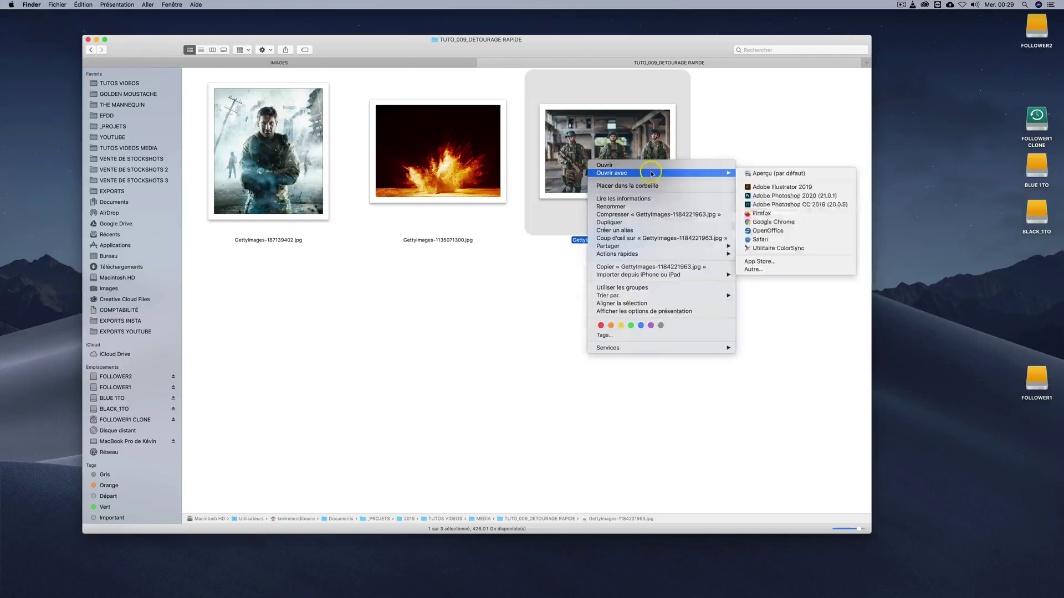
{"action": "left_click", "coordinate": [798, 195]}
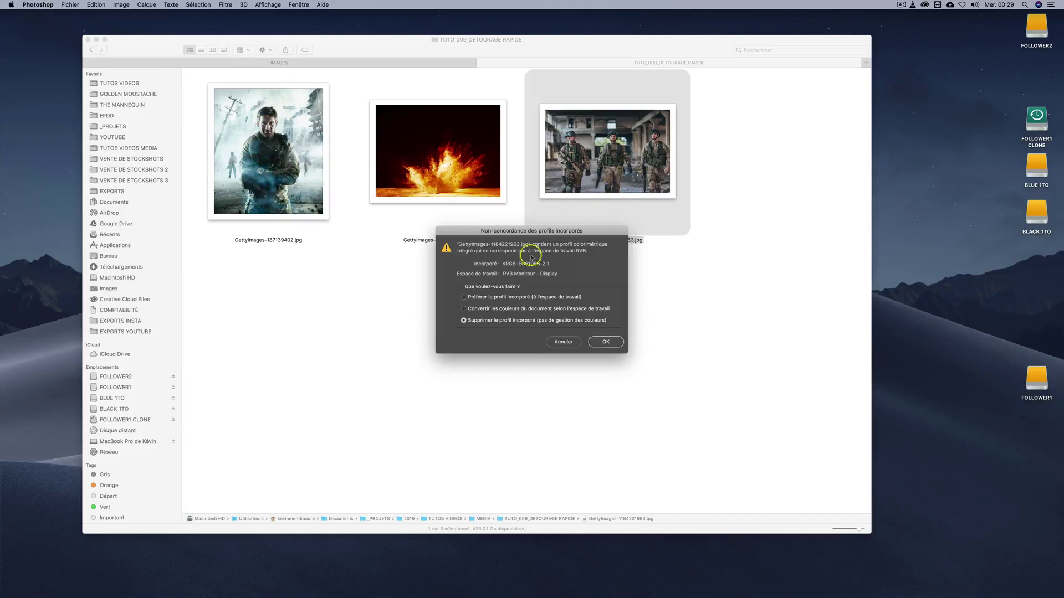
{"action": "left_click", "coordinate": [612, 343]}
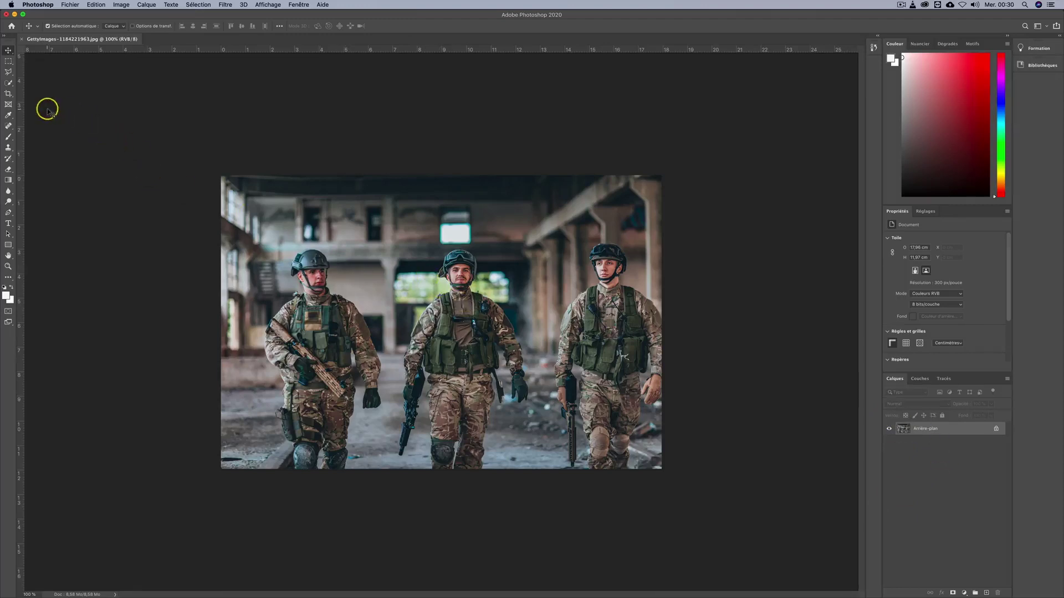
Activate the Quick Selection tool
{"action": "left_click", "coordinate": [8, 84]}
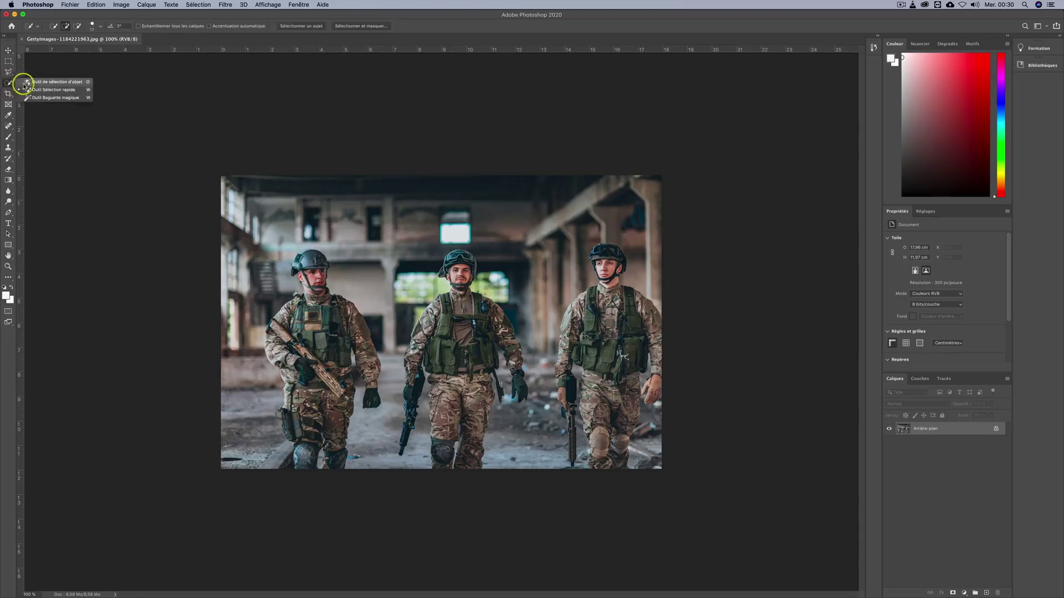
{"action": "left_click", "coordinate": [53, 91]}
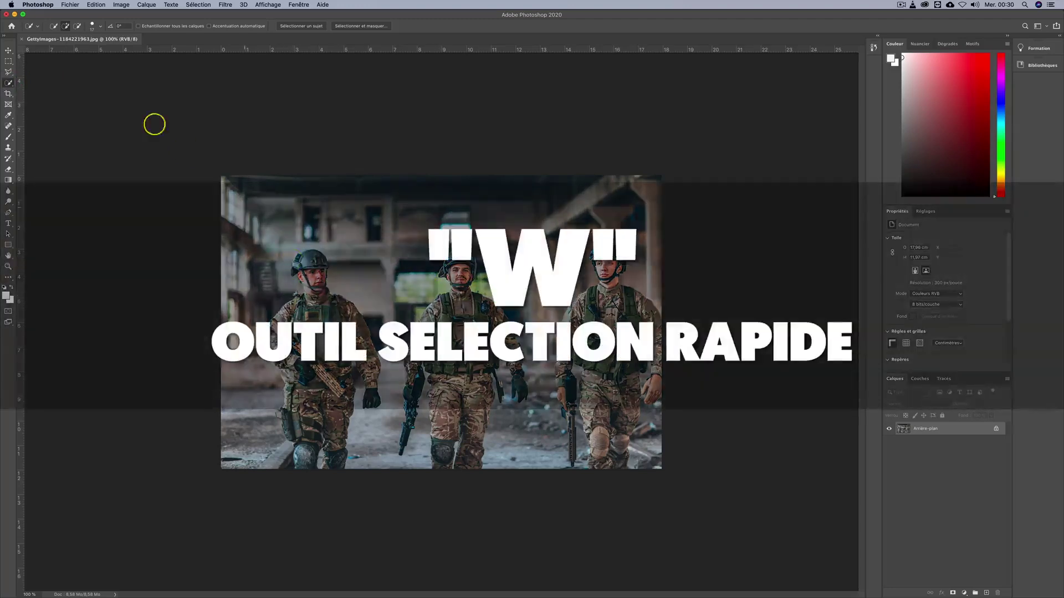
{"action": "left_click", "coordinate": [8, 50]}
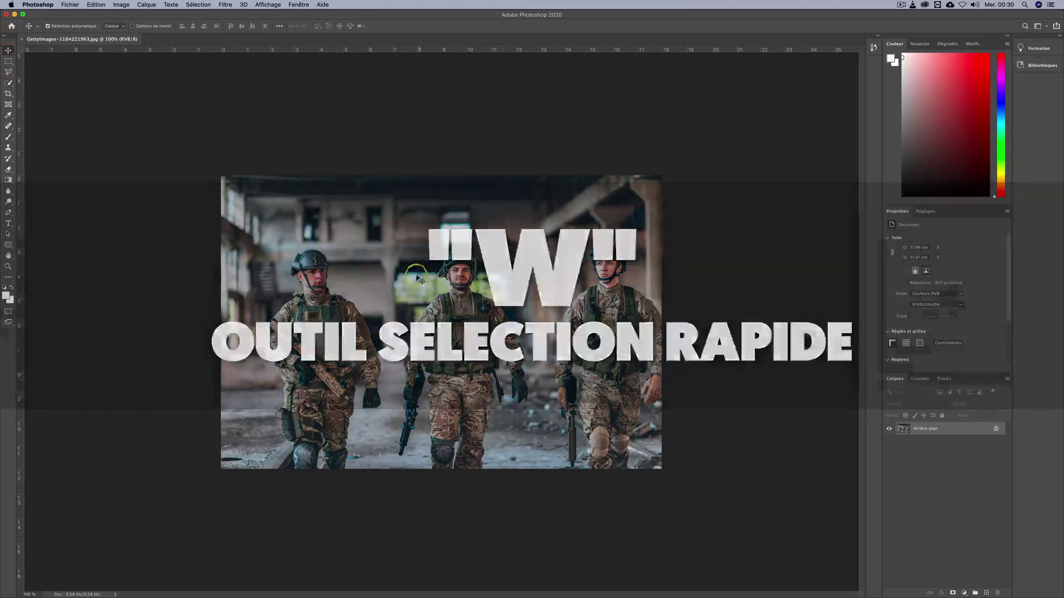
{"action": "key", "text": "w"}
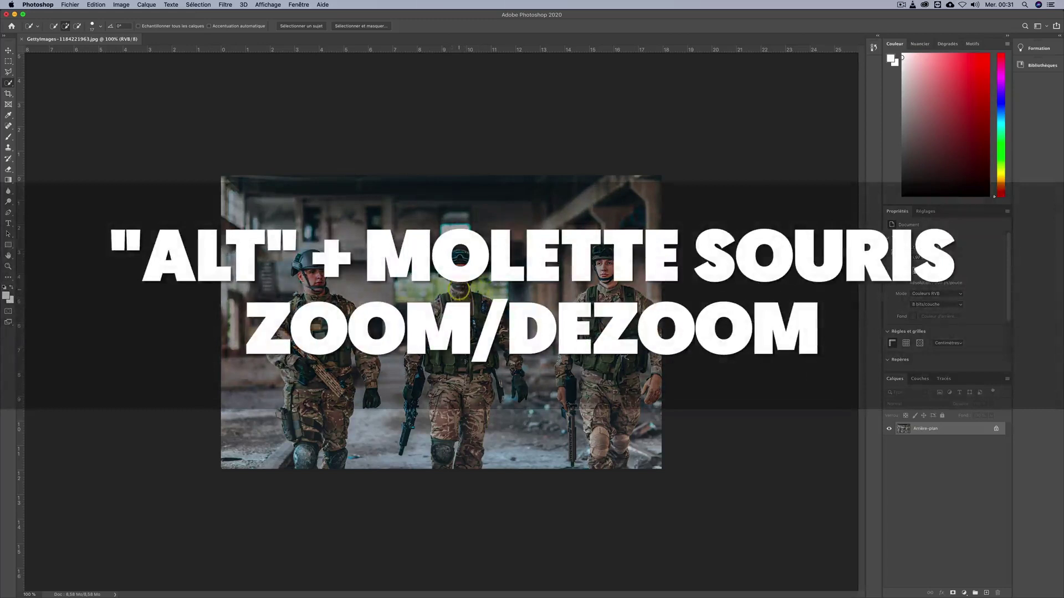
Select the middle soldier's helmet and face with Quick Selection strokes, including both sides of the helmet
{"action": "scroll", "coordinate": [458, 290], "scroll_direction": "up", "scroll_amount": 3, "text": "alt"}
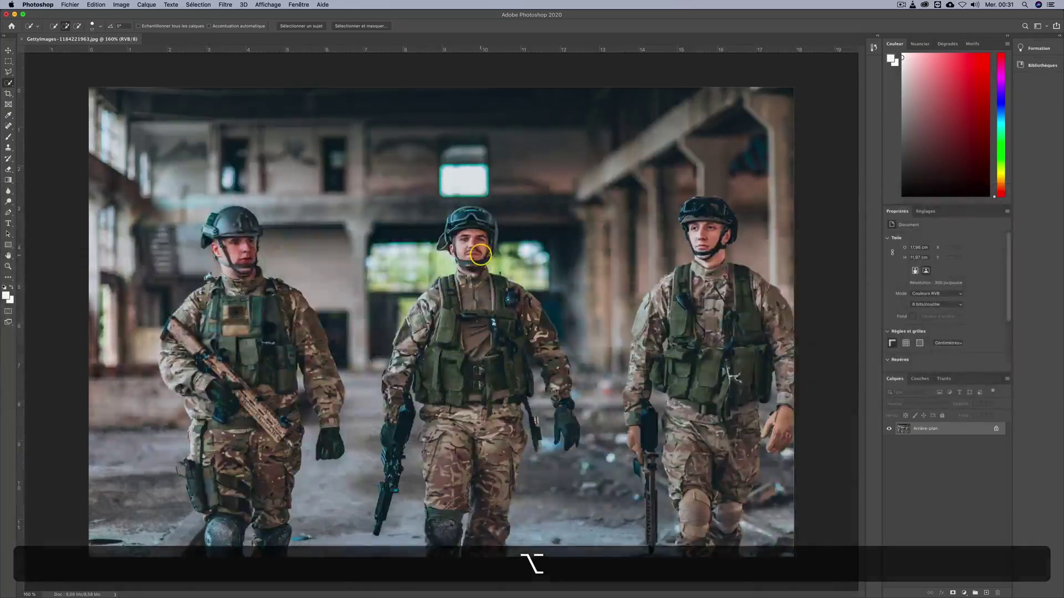
{"action": "scroll", "coordinate": [480, 255], "scroll_direction": "up", "scroll_amount": 5, "text": "alt"}
{"action": "scroll", "coordinate": [469, 256], "scroll_direction": "down", "scroll_amount": 5, "text": "alt"}
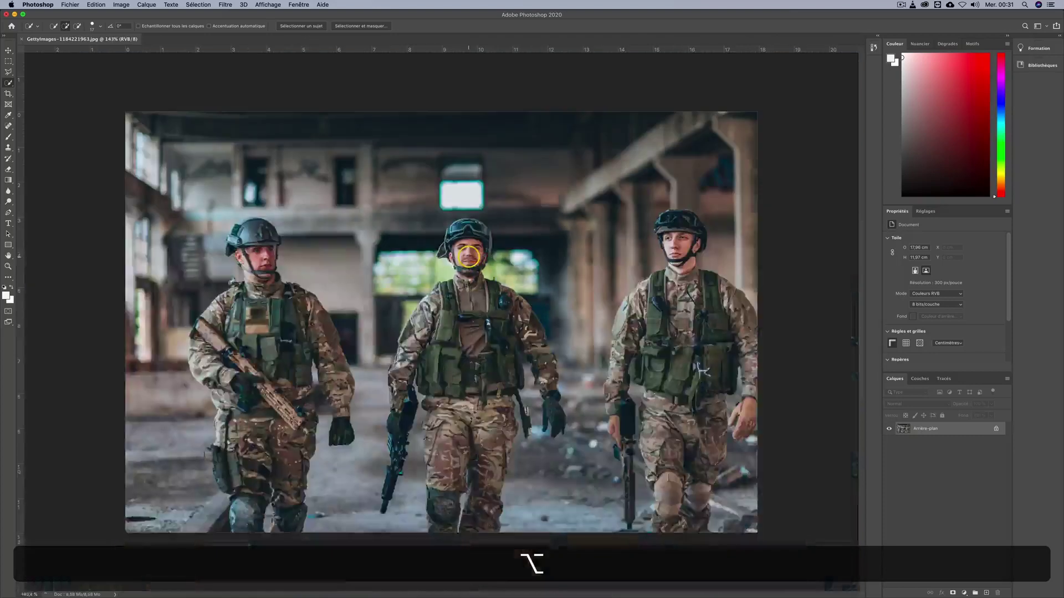
{"action": "scroll", "coordinate": [469, 269], "scroll_direction": "up", "scroll_amount": 5, "text": "alt"}
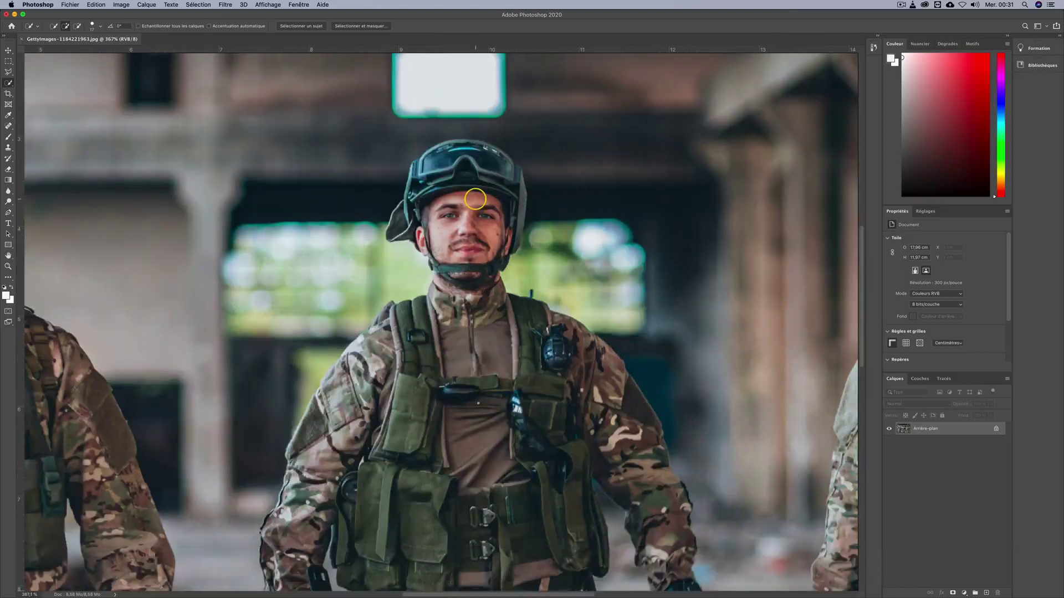
{"action": "scroll", "coordinate": [483, 206], "scroll_direction": "up", "scroll_amount": 3, "text": "alt"}
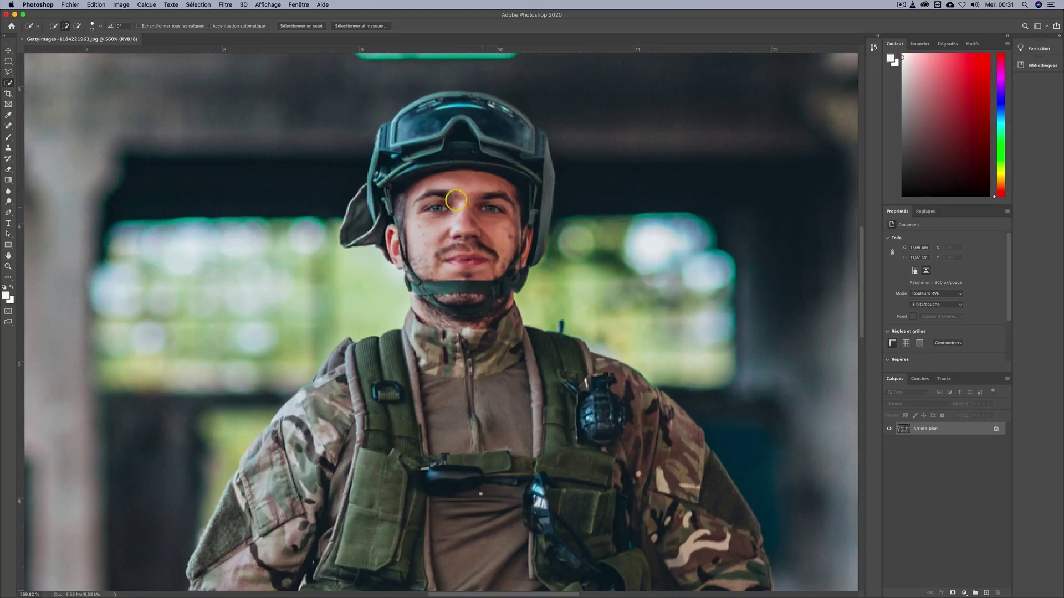
{"action": "scroll", "coordinate": [448, 205], "scroll_direction": "down", "scroll_amount": 5}
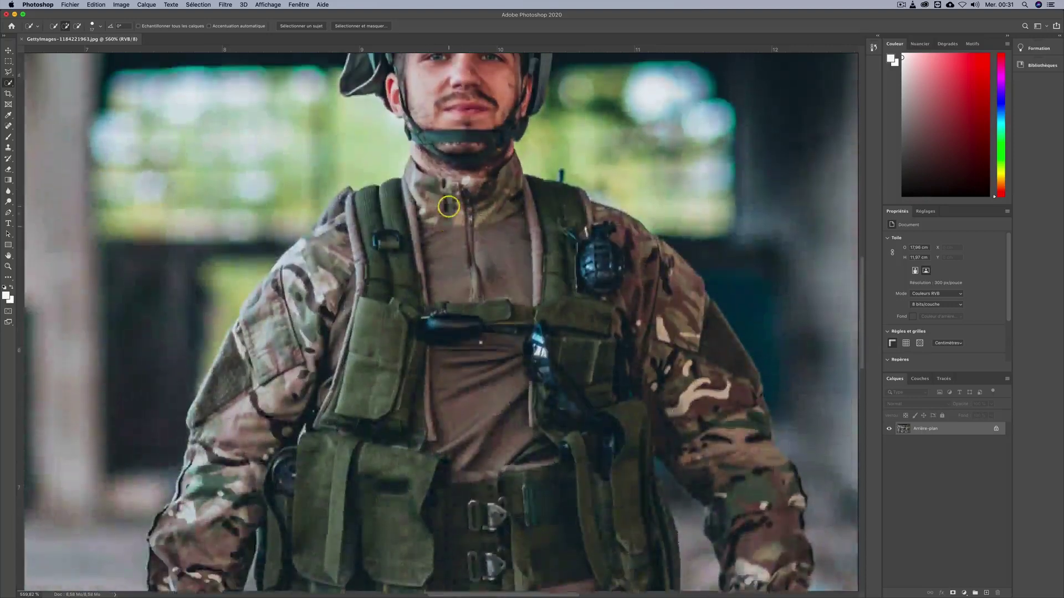
{"action": "scroll", "coordinate": [448, 207], "scroll_direction": "up", "scroll_amount": 5}
{"action": "scroll", "coordinate": [448, 206], "scroll_direction": "up", "scroll_amount": 1}
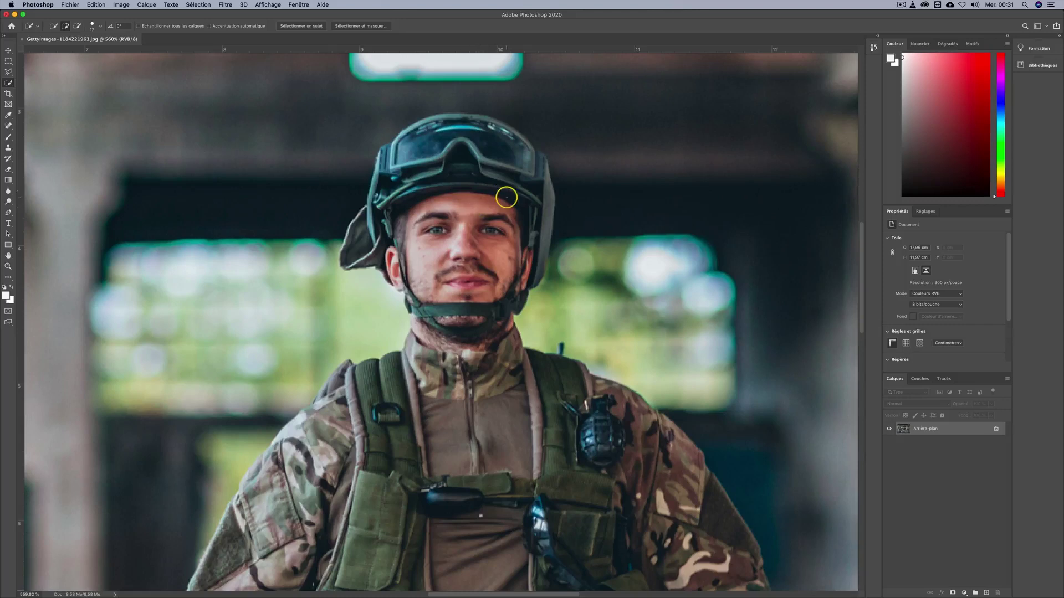
{"action": "mouse_move", "coordinate": [532, 188]}
{"action": "left_mouse_down"}
{"action": "mouse_move", "coordinate": [499, 161]}
{"action": "mouse_move", "coordinate": [463, 155]}
{"action": "mouse_move", "coordinate": [404, 194]}
{"action": "mouse_move", "coordinate": [378, 230]}
{"action": "left_mouse_up"}
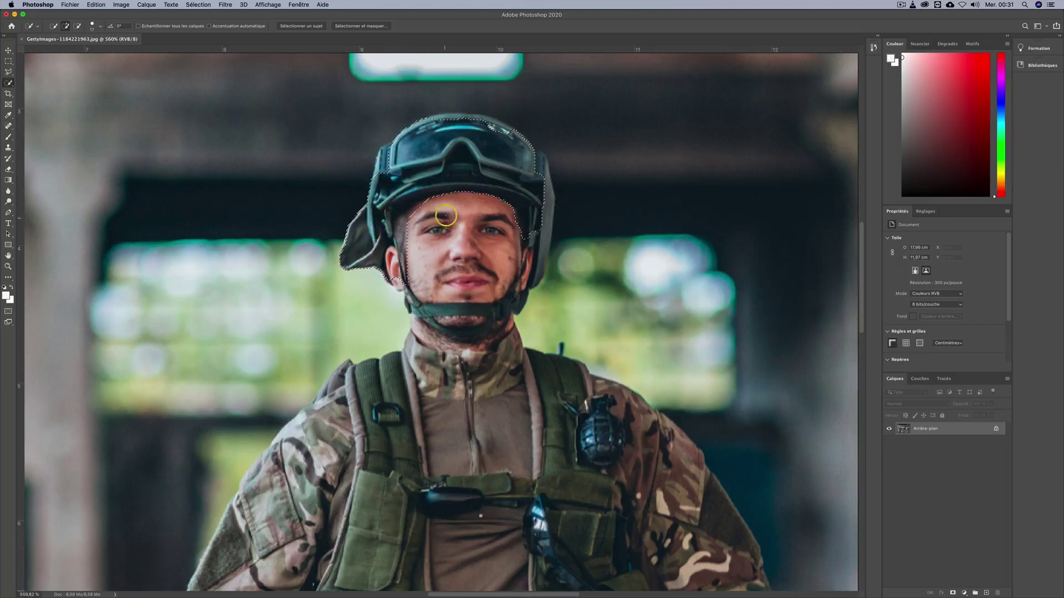
{"action": "mouse_move", "coordinate": [443, 205]}
{"action": "left_mouse_down"}
{"action": "mouse_move", "coordinate": [462, 233]}
{"action": "mouse_move", "coordinate": [459, 290]}
{"action": "left_mouse_up"}
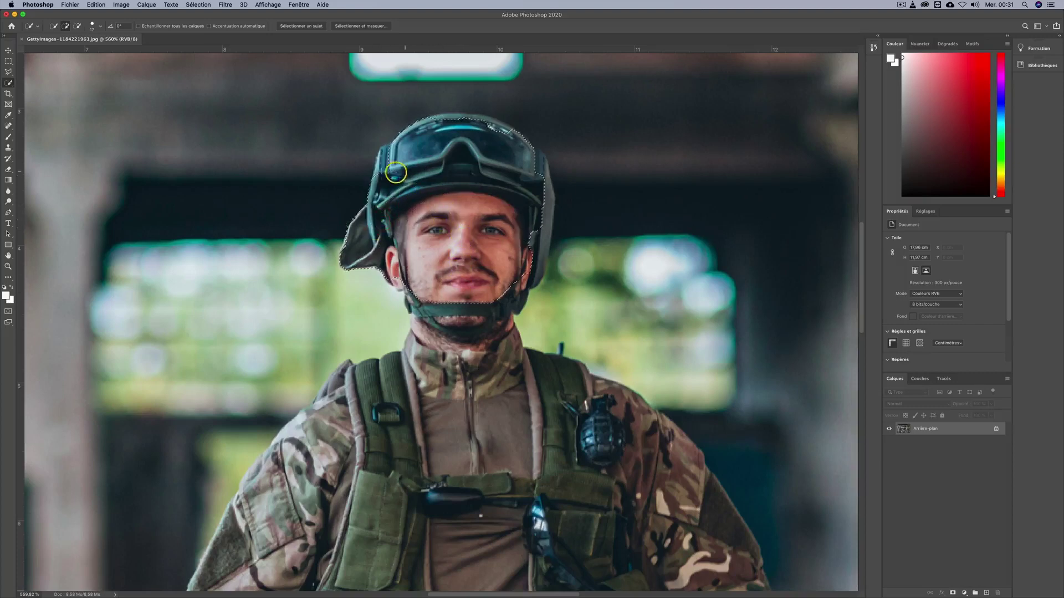
{"action": "left_click", "coordinate": [385, 168]}
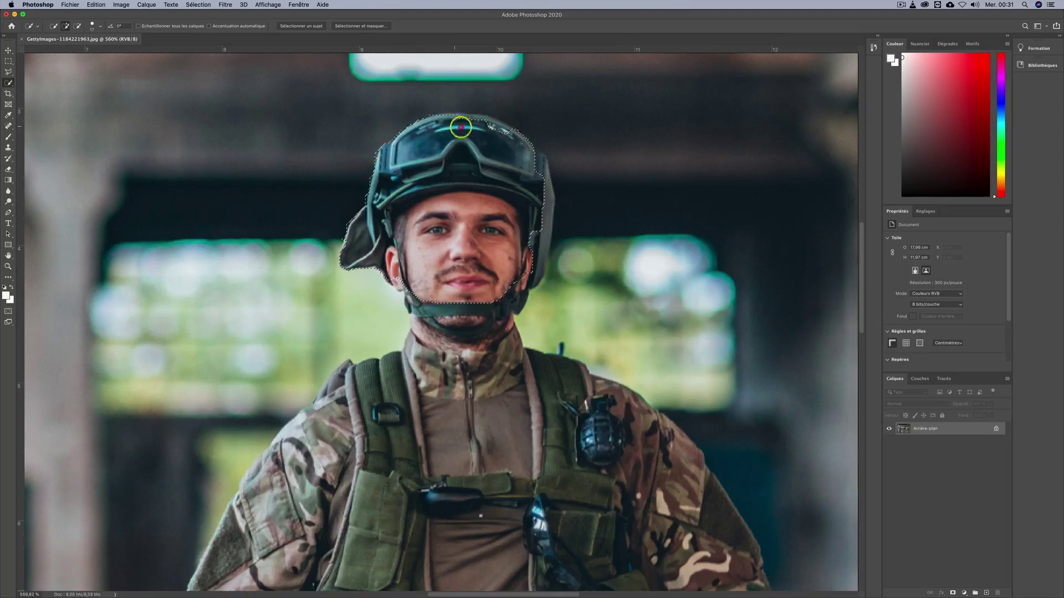
{"action": "left_click_drag", "start_coordinate": [535, 165], "coordinate": [538, 226]}
Extend the selection over the middle soldier's chin strap and clean up the area beside the helmet and face
{"action": "scroll", "coordinate": [535, 224], "scroll_direction": "down", "scroll_amount": 3}
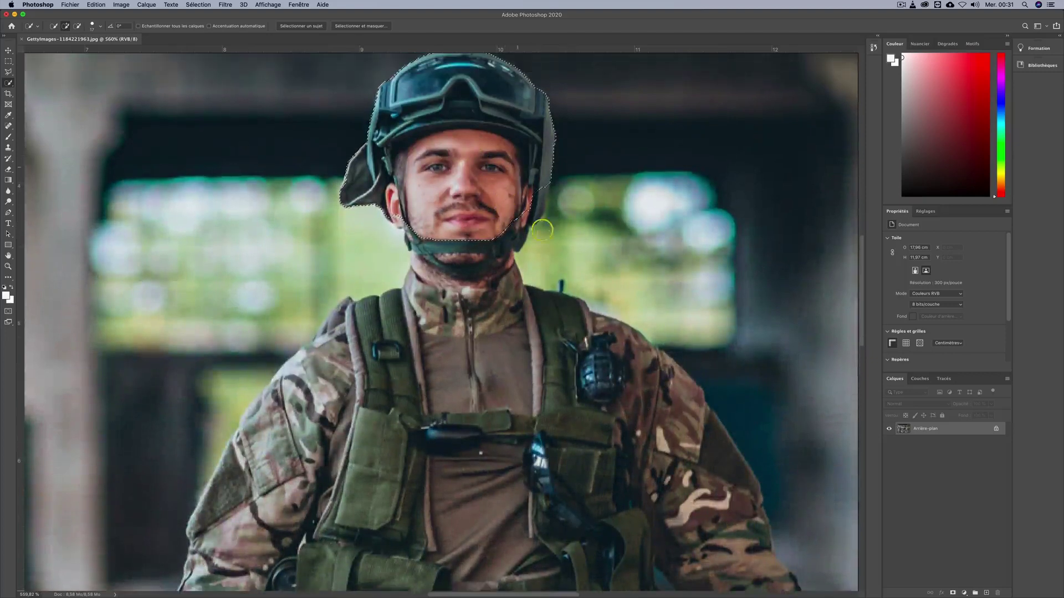
{"action": "scroll", "coordinate": [515, 230], "scroll_direction": "up", "scroll_amount": 2}
{"action": "mouse_move", "coordinate": [510, 261]}
{"action": "left_mouse_down"}
{"action": "mouse_move", "coordinate": [523, 233]}
{"action": "mouse_move", "coordinate": [530, 237]}
{"action": "mouse_move", "coordinate": [497, 274]}
{"action": "mouse_move", "coordinate": [457, 287]}
{"action": "mouse_move", "coordinate": [456, 271]}
{"action": "left_mouse_up"}
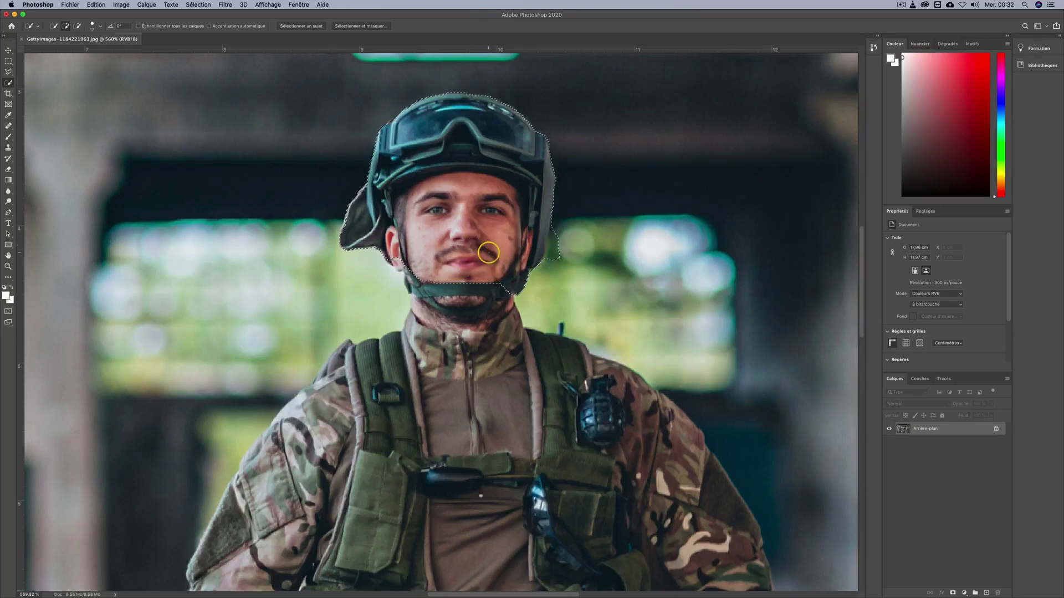
{"action": "mouse_move", "coordinate": [558, 250]}
{"action": "left_mouse_down"}
{"action": "mouse_move", "coordinate": [444, 262]}
{"action": "mouse_move", "coordinate": [480, 280]}
{"action": "mouse_move", "coordinate": [530, 275]}
{"action": "left_mouse_up"}
{"action": "left_click_drag", "start_coordinate": [494, 227], "coordinate": [510, 253]}
Add a patch of dark background beside the helmet to the selection, and subtract it again
{"action": "left_click_drag", "start_coordinate": [584, 166], "coordinate": [589, 231]}
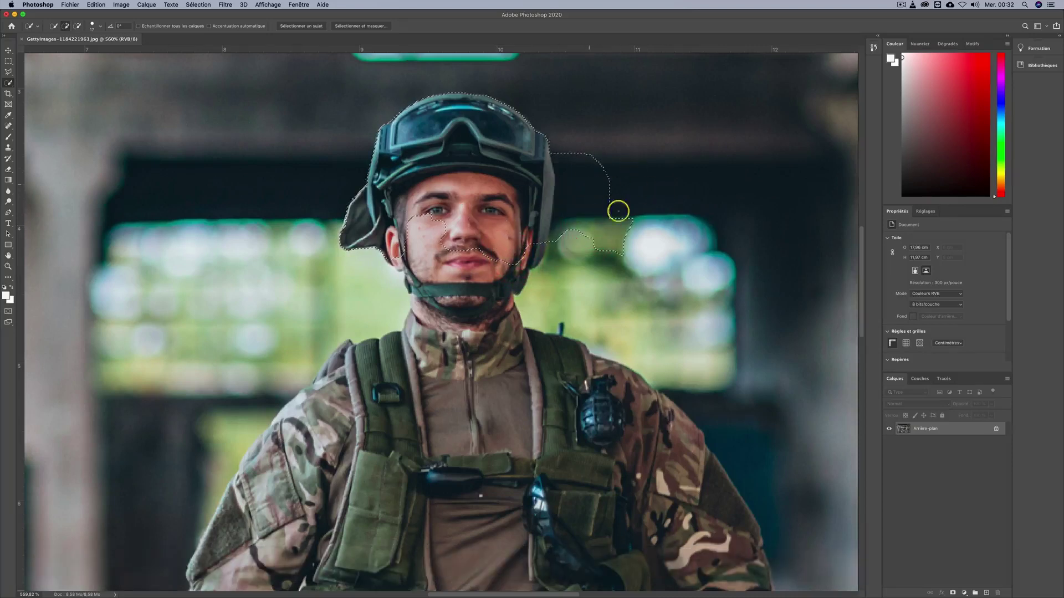
{"action": "key", "text": "alt"}
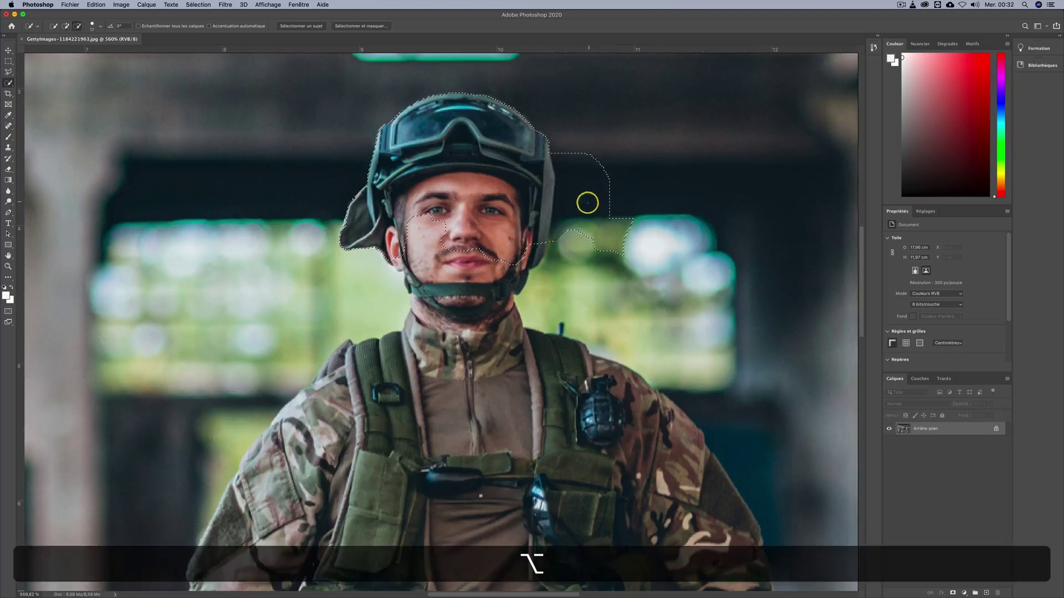
{"action": "mouse_move", "coordinate": [587, 188]}
{"action": "left_mouse_down"}
{"action": "mouse_move", "coordinate": [572, 161]}
{"action": "mouse_move", "coordinate": [574, 216]}
{"action": "mouse_move", "coordinate": [599, 178]}
{"action": "mouse_move", "coordinate": [610, 234]}
{"action": "mouse_move", "coordinate": [629, 226]}
{"action": "mouse_move", "coordinate": [593, 239]}
{"action": "left_mouse_up"}
Complete the selection over the middle soldier's cheeks, jaw and chin strap
{"action": "scroll", "coordinate": [487, 223], "scroll_direction": "down", "scroll_amount": 3}
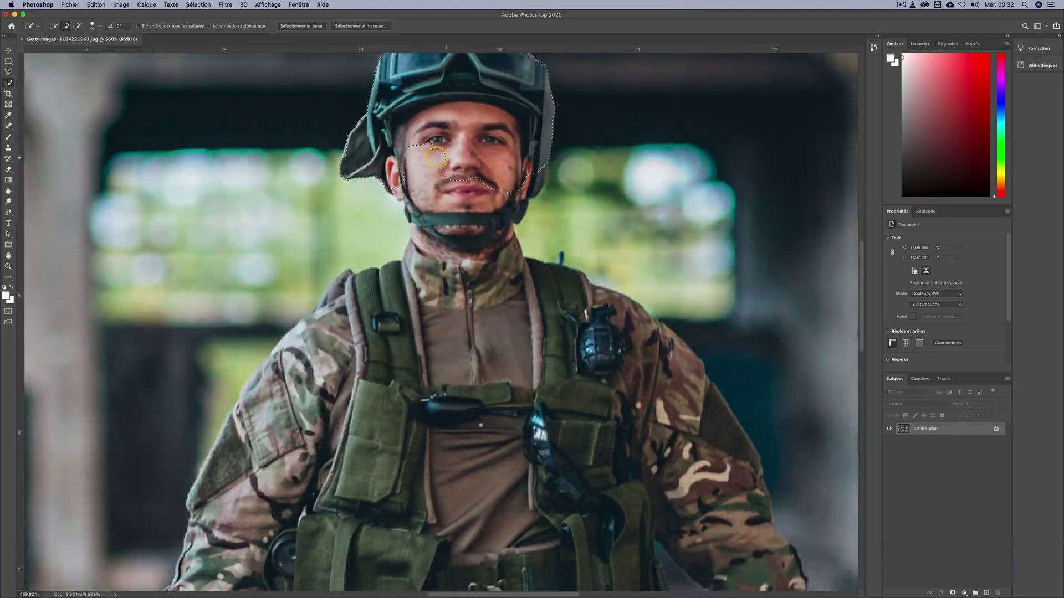
{"action": "scroll", "coordinate": [446, 158], "scroll_direction": "down", "scroll_amount": 1}
{"action": "mouse_move", "coordinate": [415, 130]}
{"action": "left_mouse_down"}
{"action": "mouse_move", "coordinate": [446, 140]}
{"action": "mouse_move", "coordinate": [434, 158]}
{"action": "left_mouse_up"}
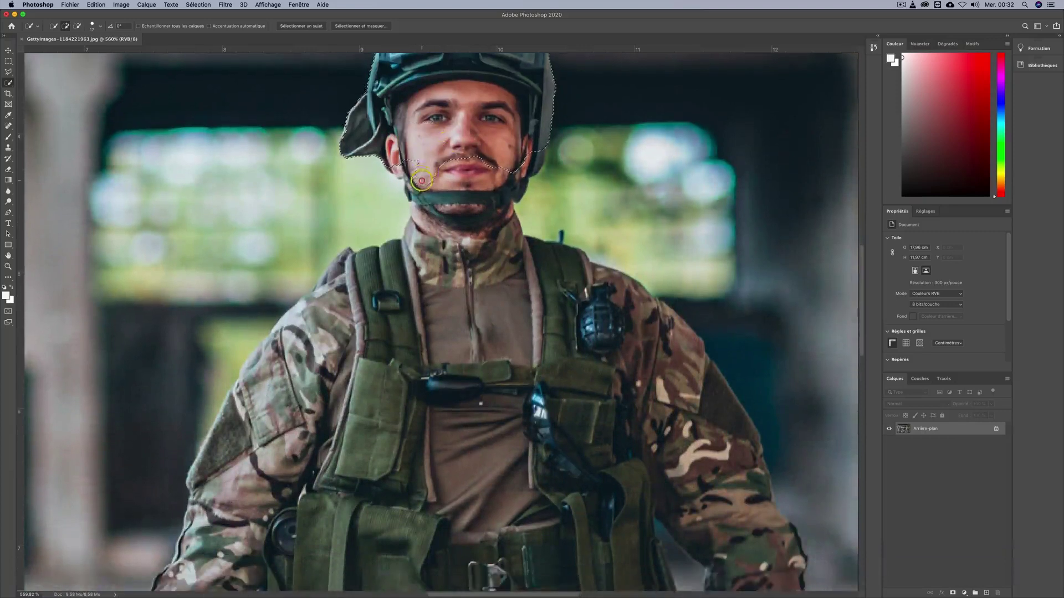
{"action": "left_click", "coordinate": [406, 165]}
{"action": "left_click", "coordinate": [524, 159]}
{"action": "mouse_move", "coordinate": [524, 159]}
{"action": "left_mouse_down"}
{"action": "mouse_move", "coordinate": [532, 157]}
{"action": "mouse_move", "coordinate": [504, 180]}
{"action": "mouse_move", "coordinate": [483, 227]}
{"action": "mouse_move", "coordinate": [455, 164]}
{"action": "mouse_move", "coordinate": [441, 193]}
{"action": "mouse_move", "coordinate": [484, 166]}
{"action": "mouse_move", "coordinate": [452, 186]}
{"action": "mouse_move", "coordinate": [418, 166]}
{"action": "mouse_move", "coordinate": [421, 201]}
{"action": "left_mouse_up"}
Add the middle soldier's torso and tactical vest to the selection
{"action": "scroll", "coordinate": [415, 256], "scroll_direction": "down", "scroll_amount": 10}
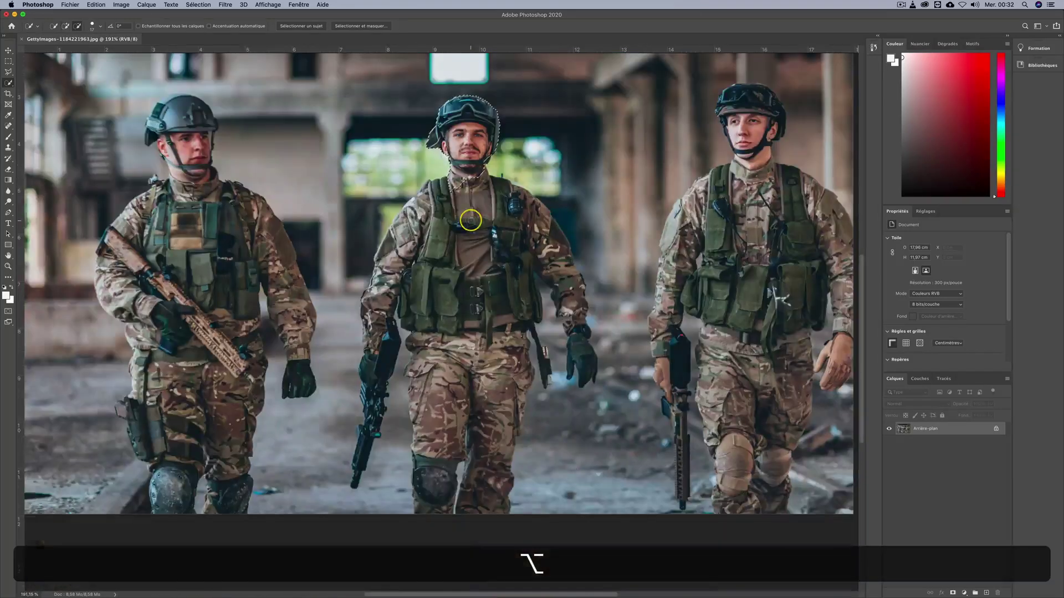
{"action": "mouse_move", "coordinate": [471, 220]}
{"action": "left_mouse_down"}
{"action": "mouse_move", "coordinate": [450, 206]}
{"action": "mouse_move", "coordinate": [413, 241]}
{"action": "mouse_move", "coordinate": [454, 276]}
{"action": "mouse_move", "coordinate": [503, 278]}
{"action": "left_mouse_up"}
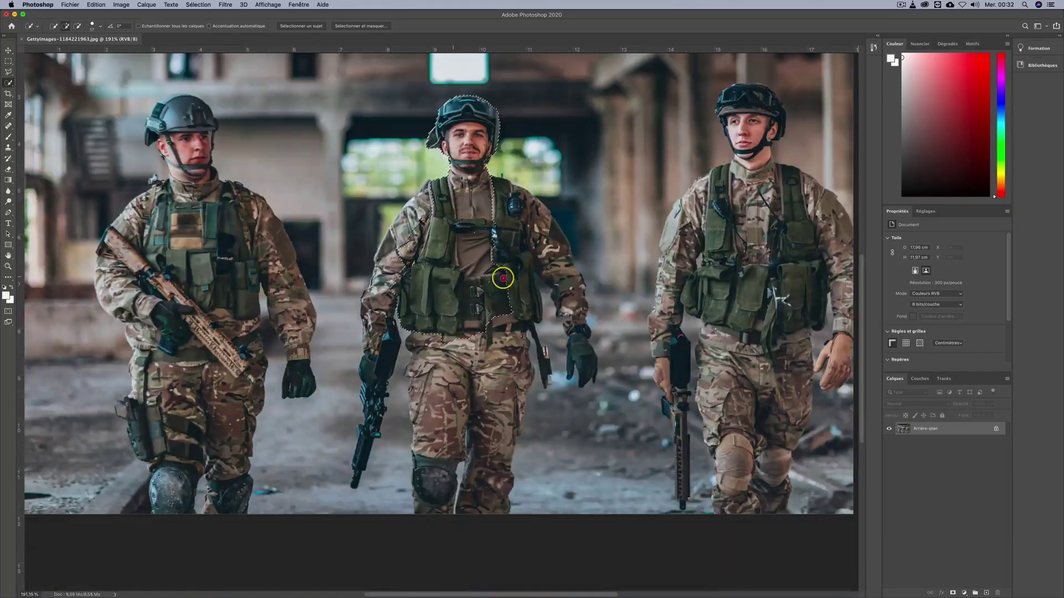
{"action": "scroll", "coordinate": [488, 271], "scroll_direction": "down", "scroll_amount": 3}
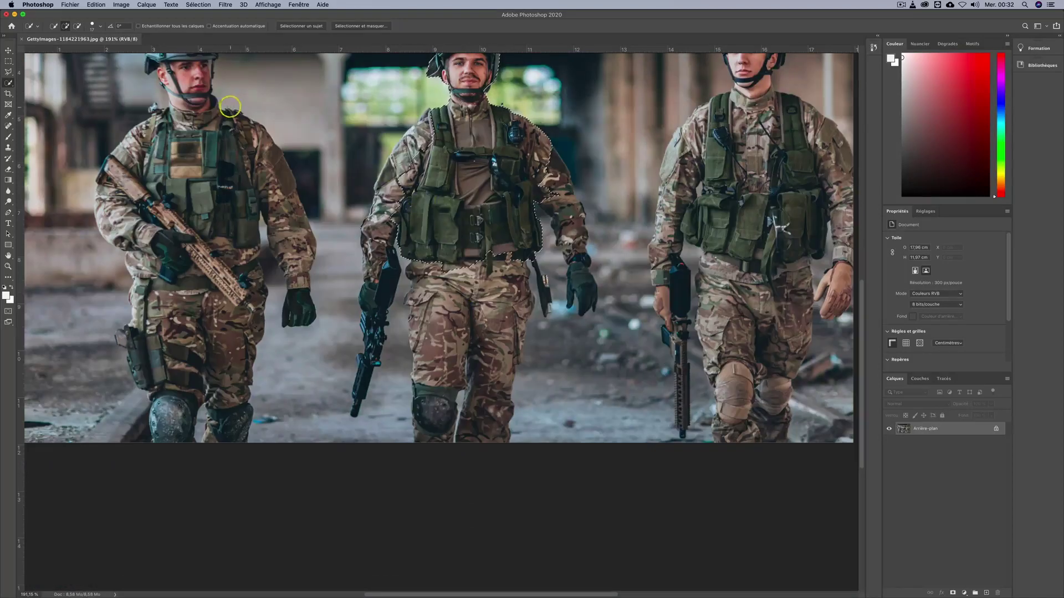
Enlarge the selection brush to 89 px and add the upper part of the middle soldier's trousers to the selection
{"action": "left_click", "coordinate": [93, 27]}
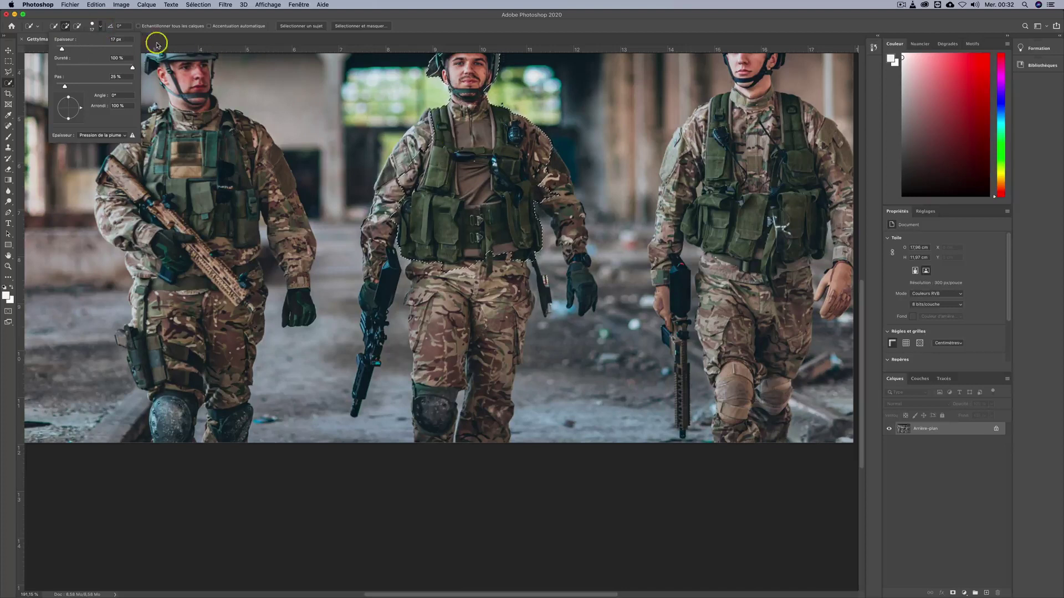
{"action": "left_click_drag", "start_coordinate": [62, 49], "coordinate": [89, 48]}
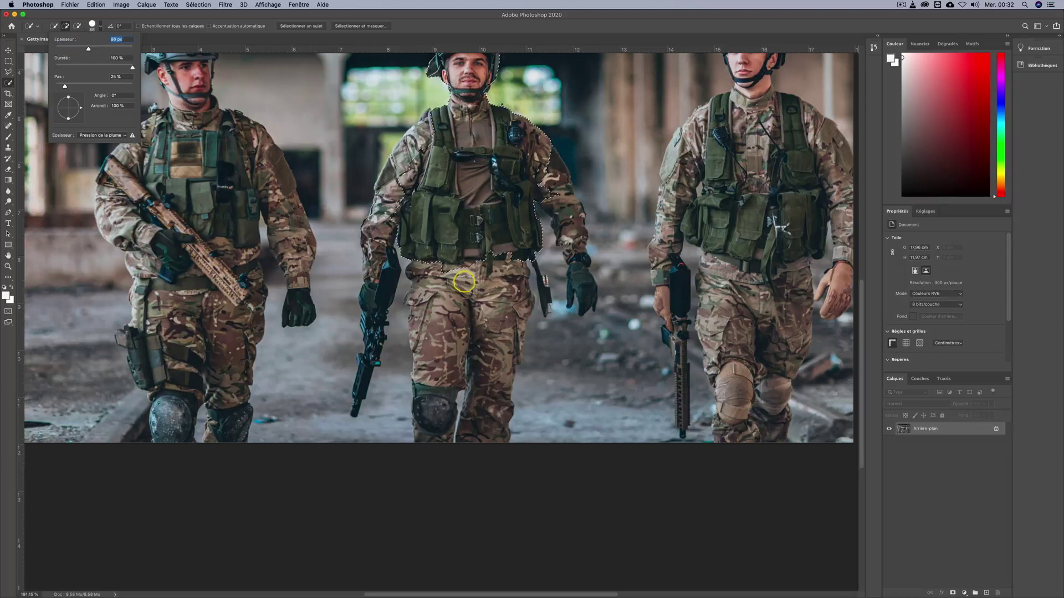
{"action": "left_click_drag", "start_coordinate": [463, 281], "coordinate": [471, 302]}
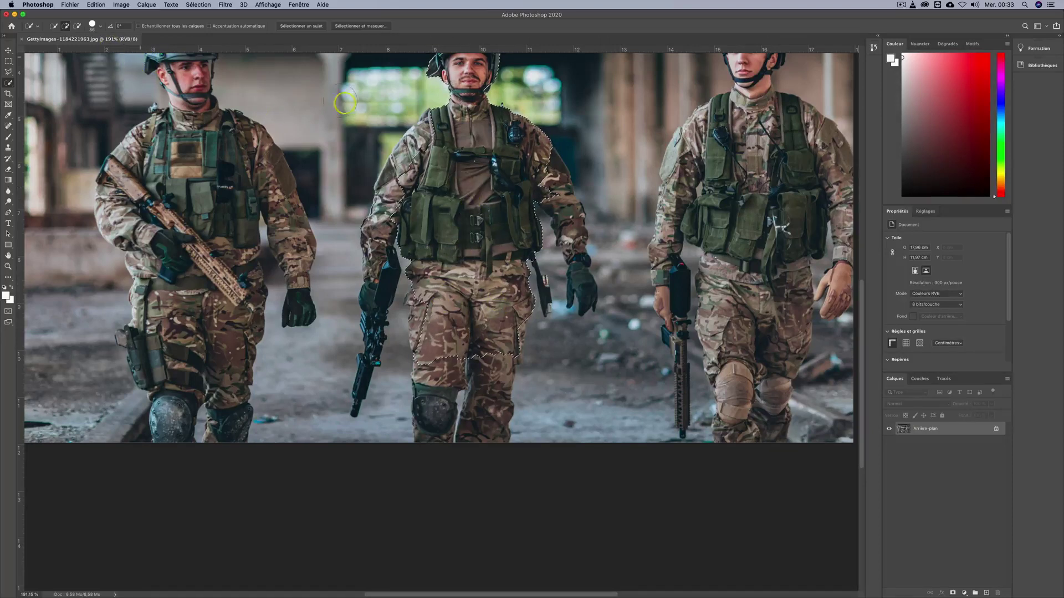
Extend the selection down over the middle soldier's lower legs, and undo that stroke
{"action": "left_click_drag", "start_coordinate": [472, 368], "coordinate": [459, 403]}
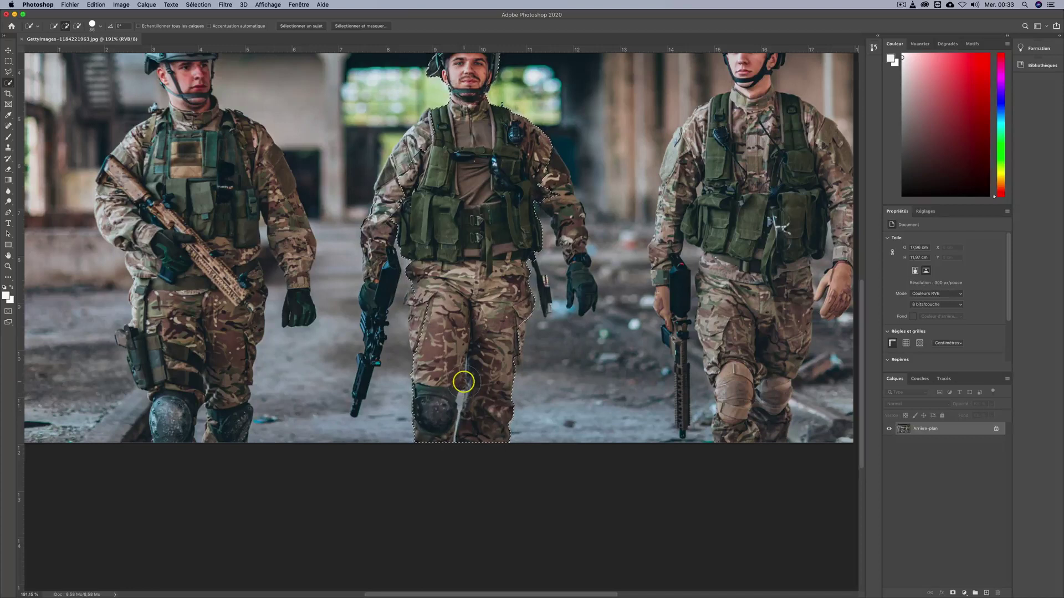
{"action": "key", "text": "super+z"}
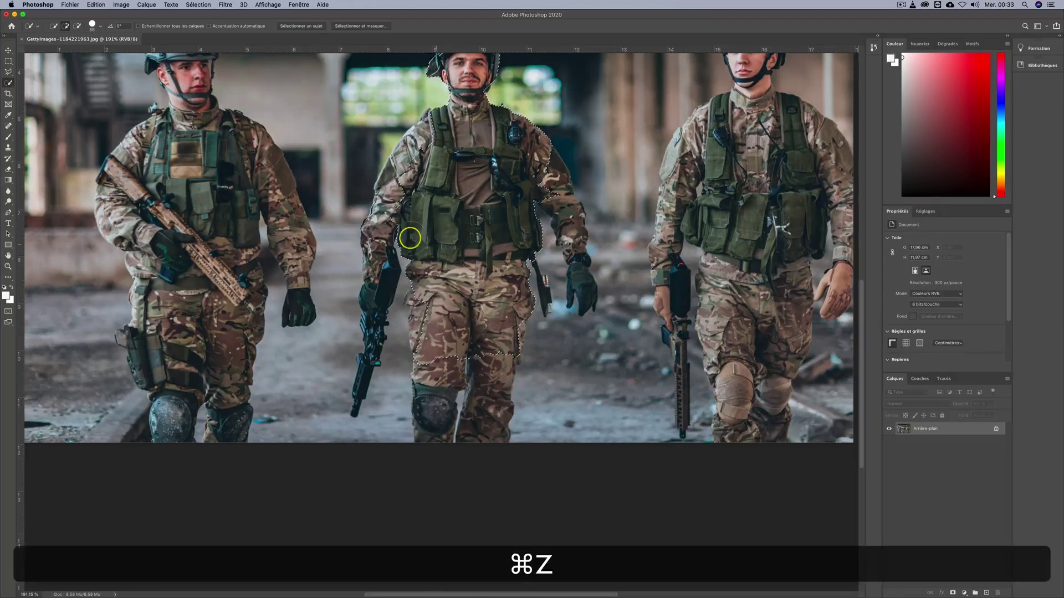
Set the Quick Selection brush size to 31 px for work around the middle soldier's waist
{"action": "left_click", "coordinate": [102, 28]}
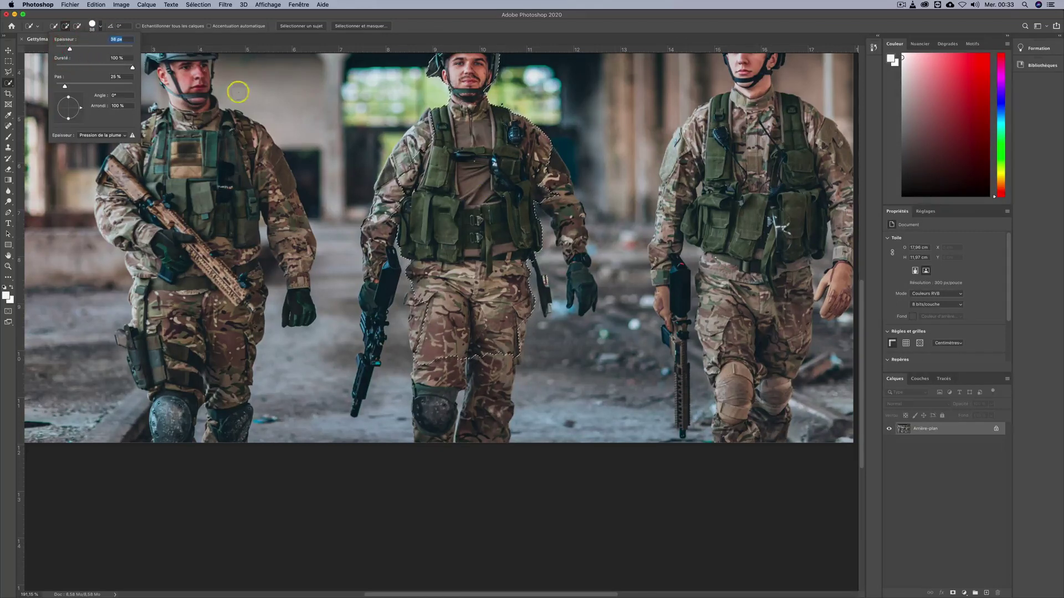
{"action": "left_click_drag", "start_coordinate": [67, 50], "coordinate": [60, 49]}
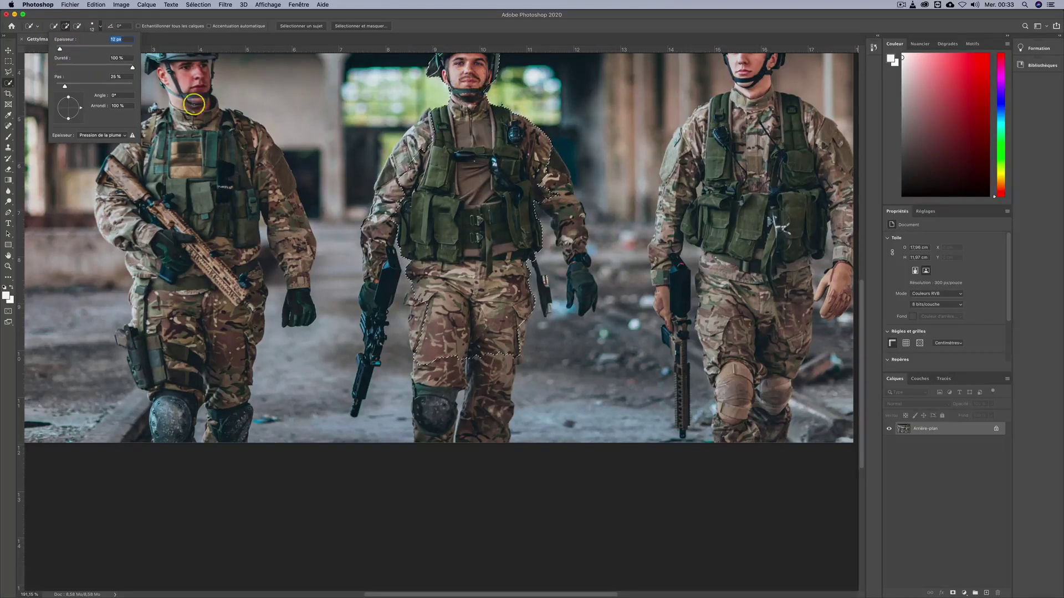
{"action": "left_click_drag", "start_coordinate": [63, 51], "coordinate": [67, 49]}
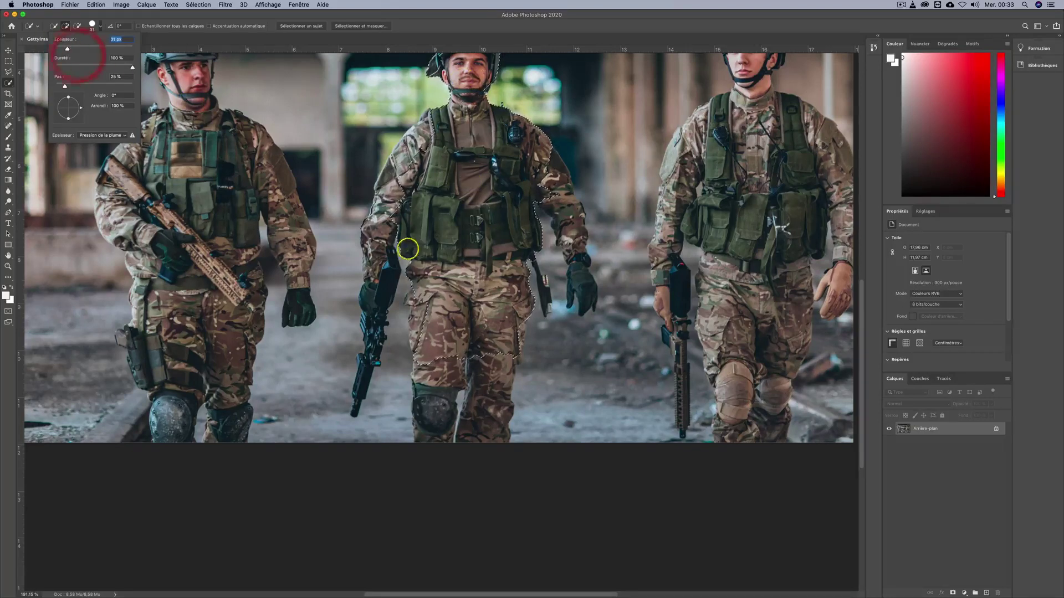
{"action": "scroll", "coordinate": [432, 250], "scroll_direction": "up", "scroll_amount": 5}
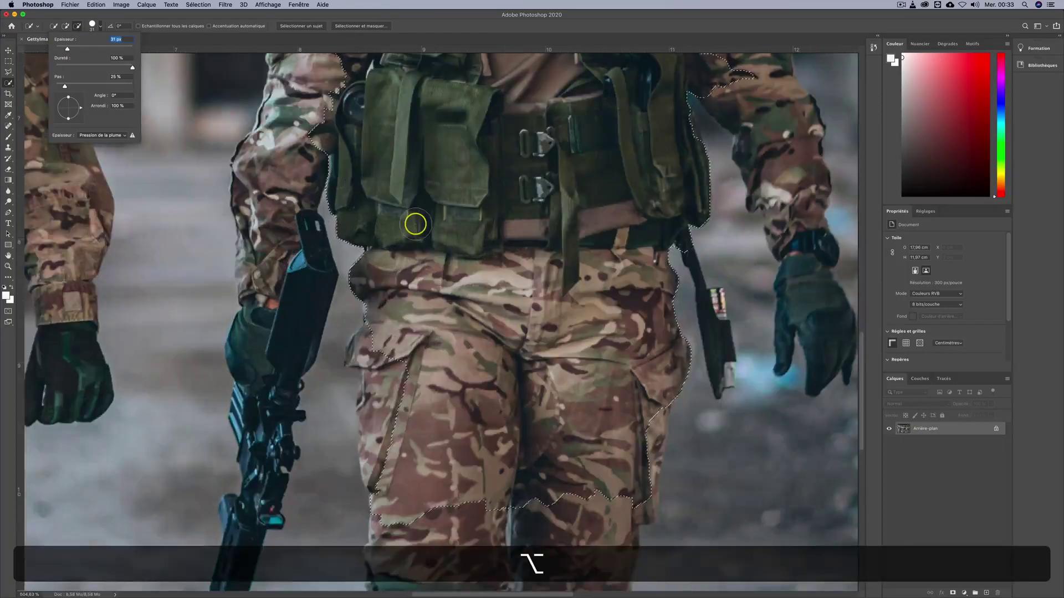
Add the middle soldier's rifle-side sleeve, from the shoulder down towards the forearm, to the selection
{"action": "scroll", "coordinate": [415, 224], "scroll_direction": "down", "scroll_amount": 4}
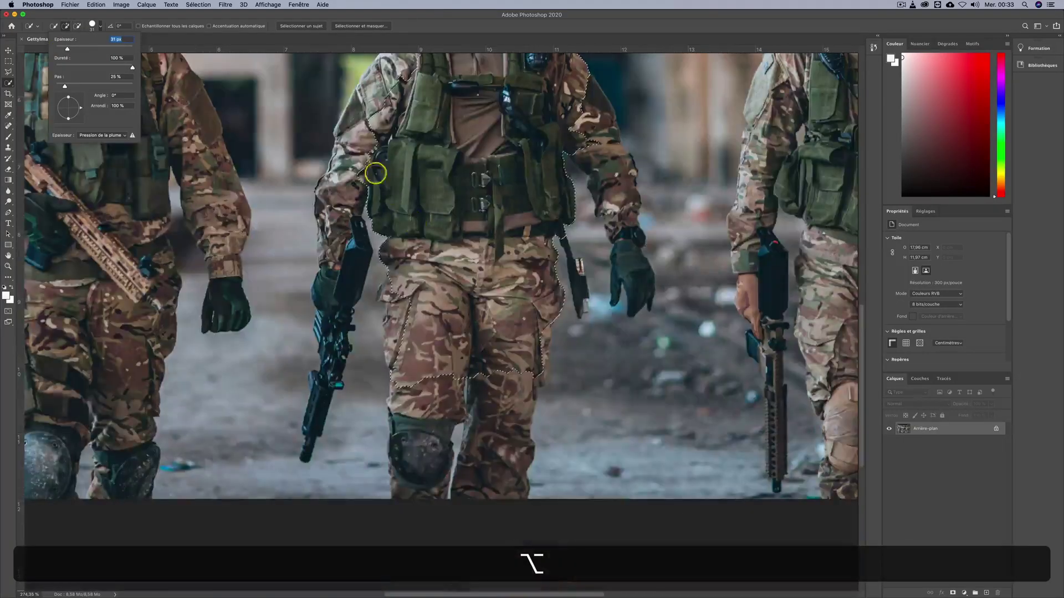
{"action": "left_click", "coordinate": [352, 160]}
{"action": "left_click_drag", "start_coordinate": [352, 159], "coordinate": [335, 230]}
{"action": "scroll", "coordinate": [380, 113], "scroll_direction": "up", "scroll_amount": 3}
{"action": "scroll", "coordinate": [380, 113], "scroll_direction": "up", "scroll_amount": 5}
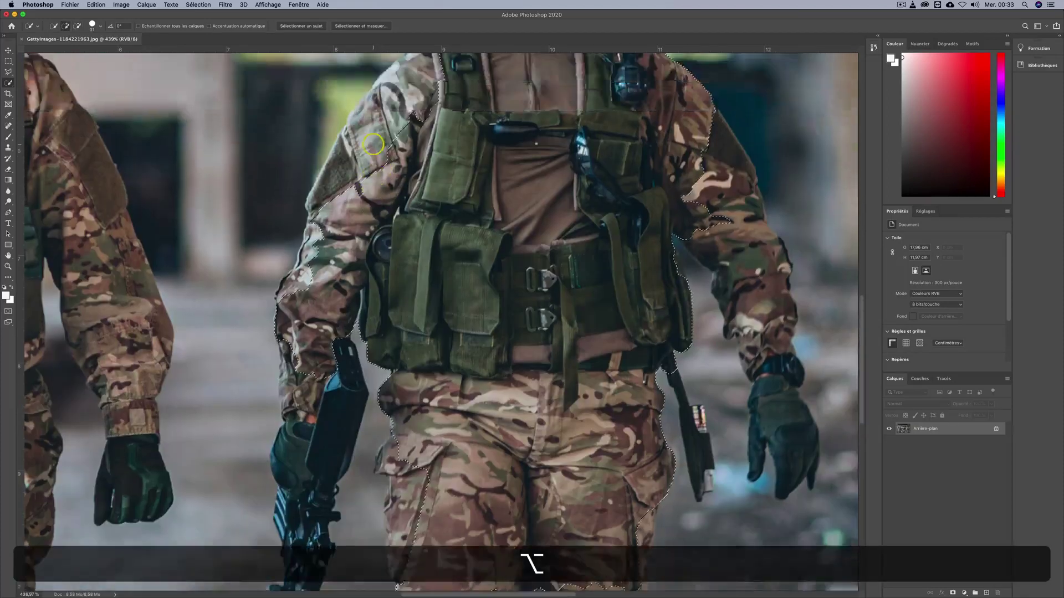
{"action": "scroll", "coordinate": [407, 157], "scroll_direction": "up", "scroll_amount": 2}
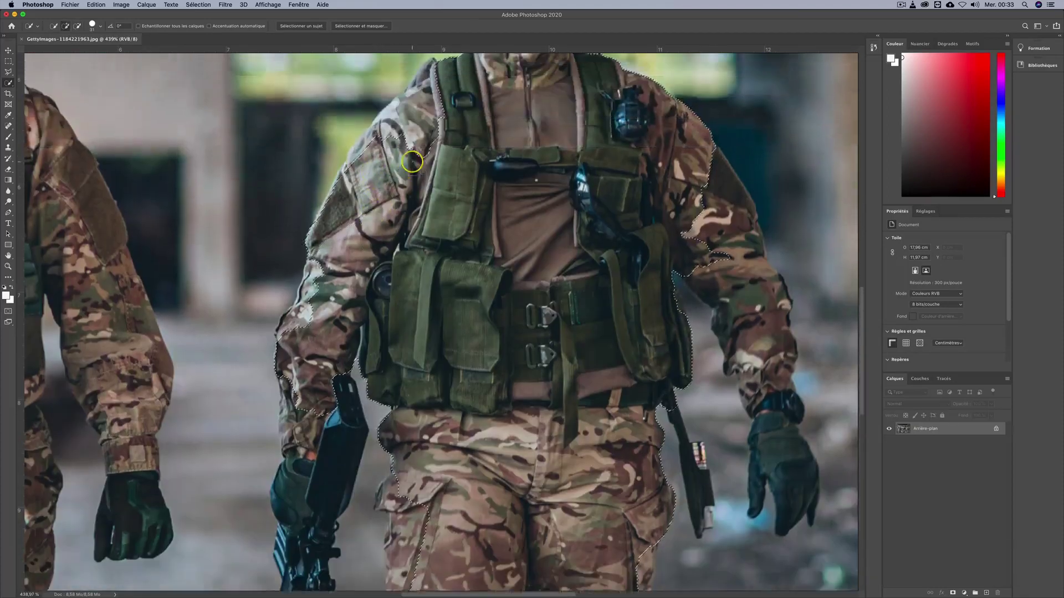
{"action": "scroll", "coordinate": [410, 161], "scroll_direction": "up", "scroll_amount": 5}
{"action": "scroll", "coordinate": [419, 165], "scroll_direction": "down", "scroll_amount": 3}
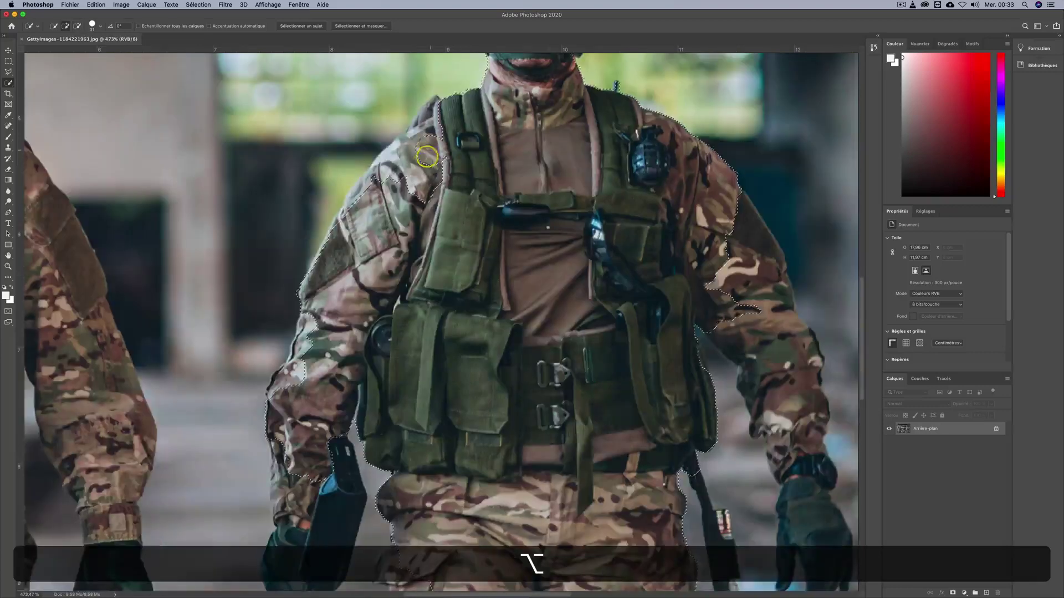
{"action": "scroll", "coordinate": [434, 112], "scroll_direction": "up", "scroll_amount": 2}
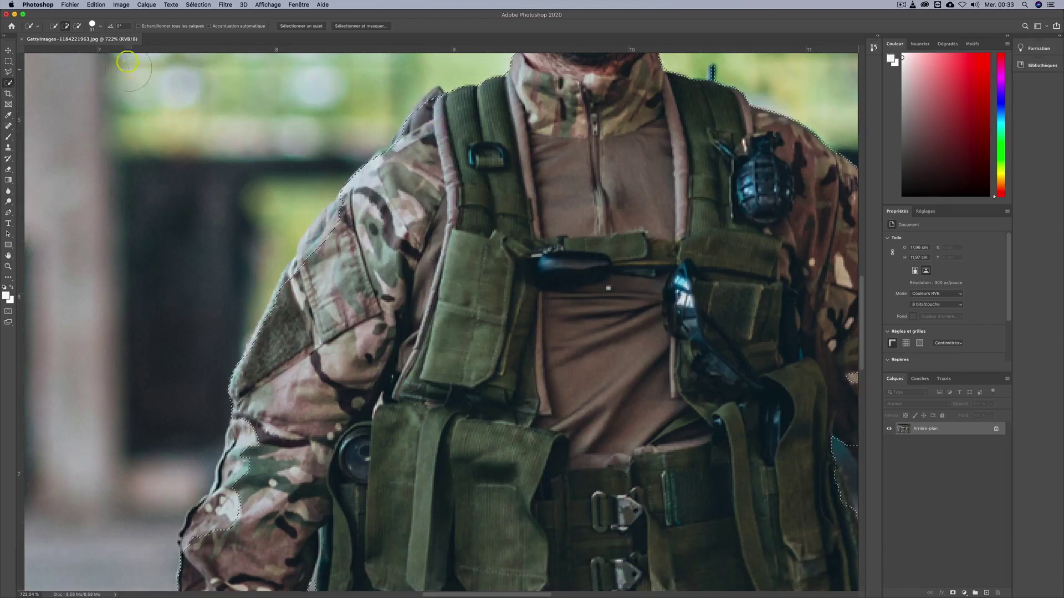
Reduce the selection brush to 11 px and add the missing fabric at the top of the rifle-side shoulder to the selection
{"action": "left_click", "coordinate": [102, 28]}
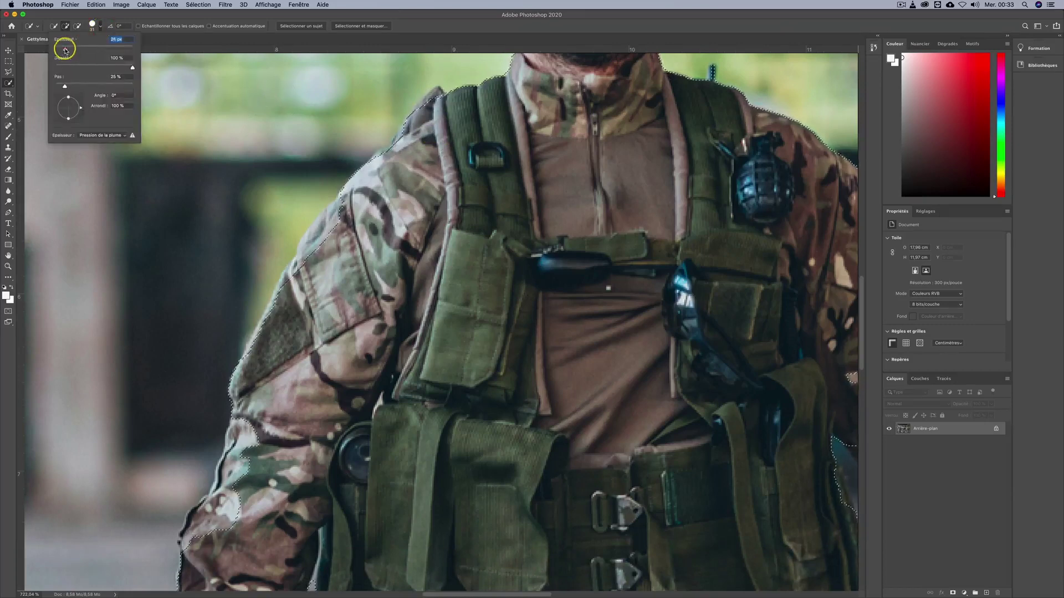
{"action": "scroll", "coordinate": [402, 96], "scroll_direction": "down", "scroll_amount": 5}
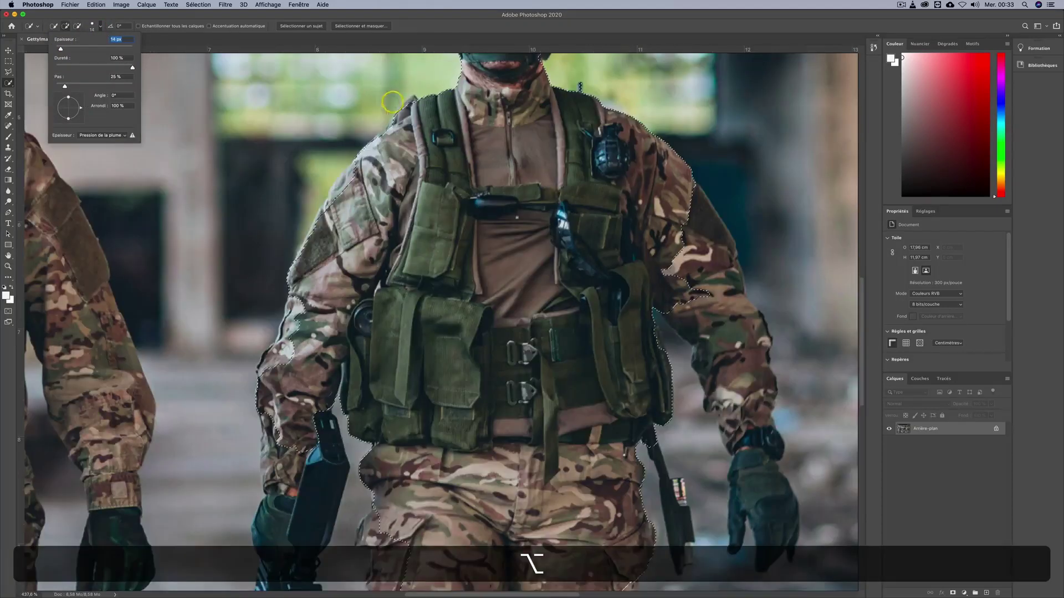
{"action": "scroll", "coordinate": [403, 95], "scroll_direction": "up", "scroll_amount": 8}
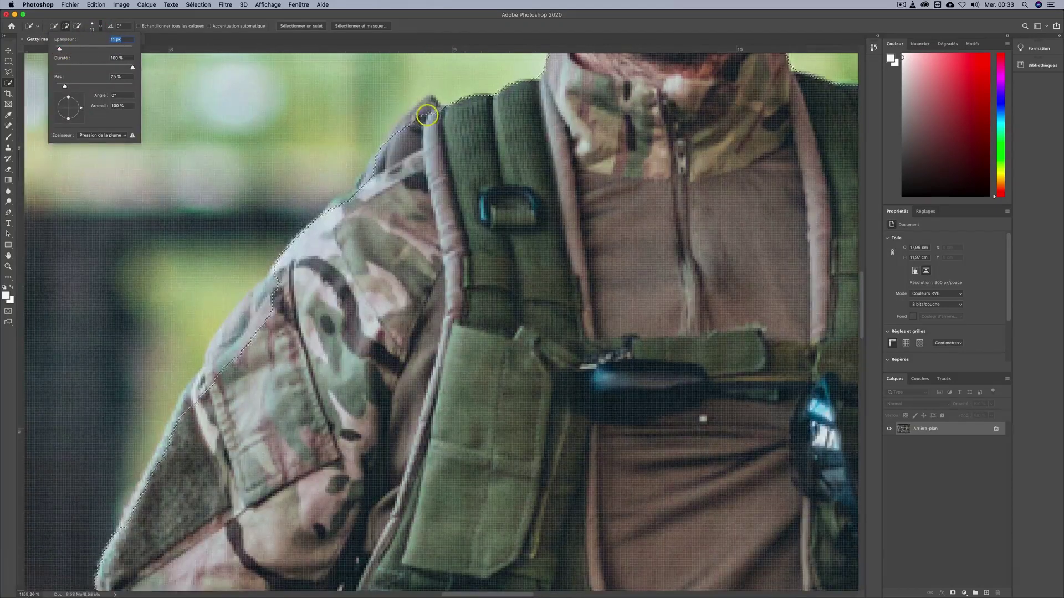
{"action": "left_click", "coordinate": [429, 114]}
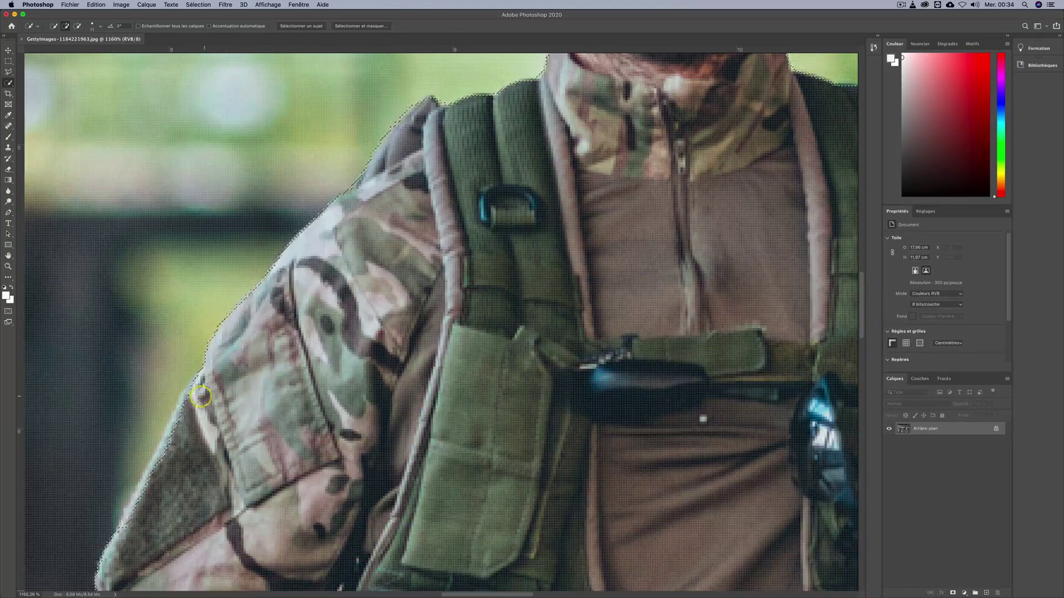
Add the unselected pale camouflage patches around the elbow of the rifle-side sleeve to the selection
{"action": "scroll", "coordinate": [186, 408], "scroll_direction": "down", "scroll_amount": 3}
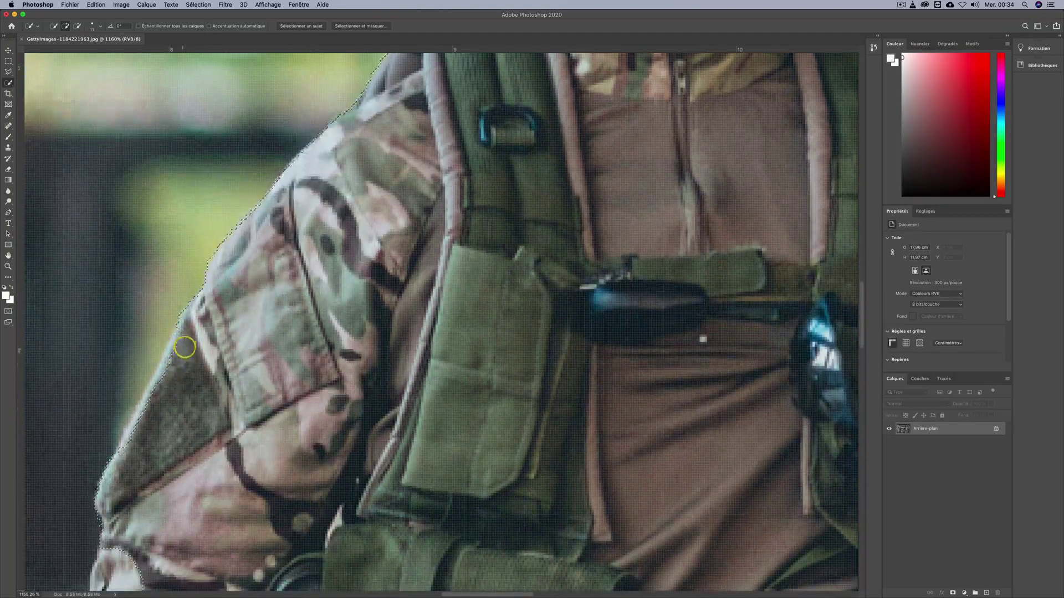
{"action": "scroll", "coordinate": [185, 375], "scroll_direction": "down", "scroll_amount": 8}
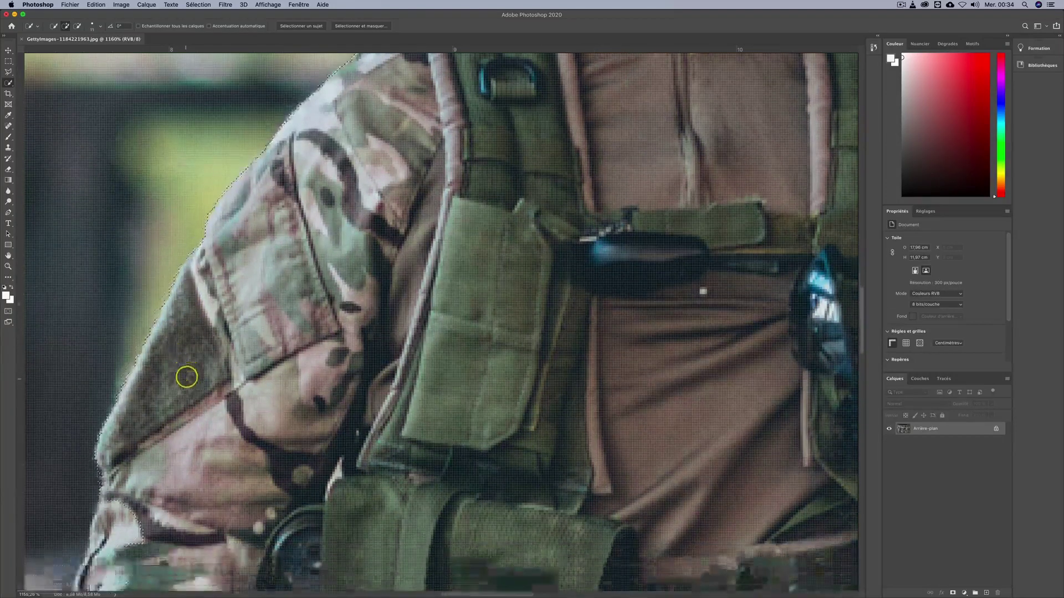
{"action": "scroll", "coordinate": [183, 294], "scroll_direction": "down", "scroll_amount": 3}
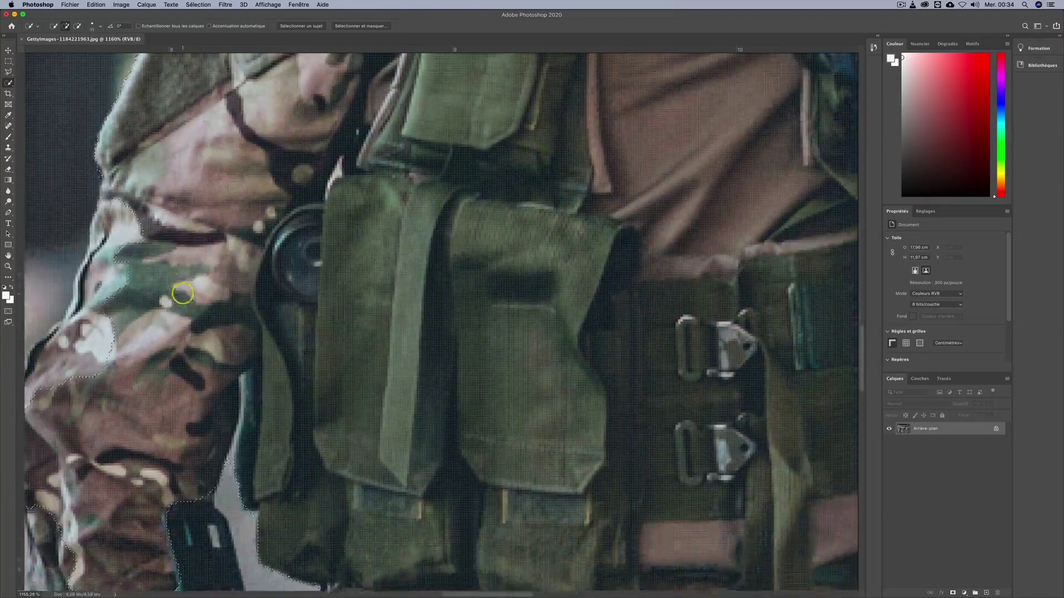
{"action": "scroll", "coordinate": [184, 292], "scroll_direction": "left", "scroll_amount": 4}
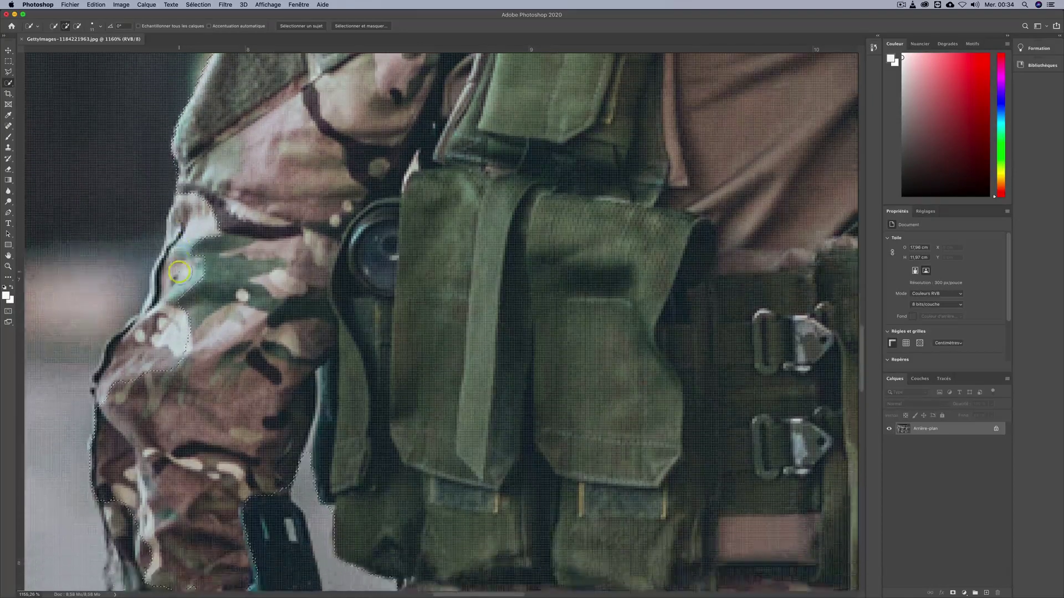
{"action": "scroll", "coordinate": [178, 272], "scroll_direction": "left", "scroll_amount": 1}
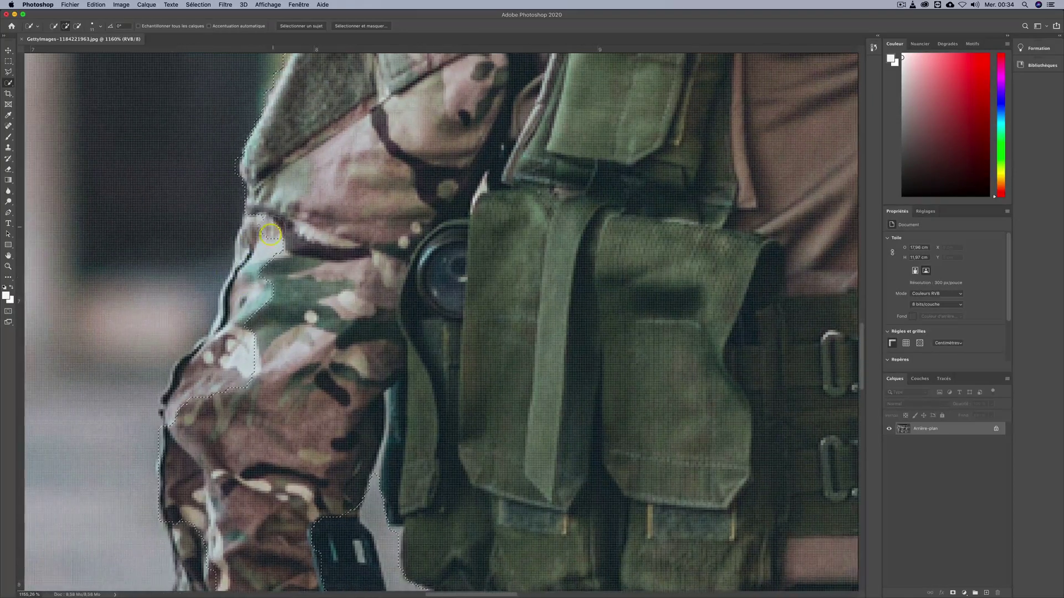
{"action": "left_click_drag", "start_coordinate": [223, 363], "coordinate": [220, 365]}
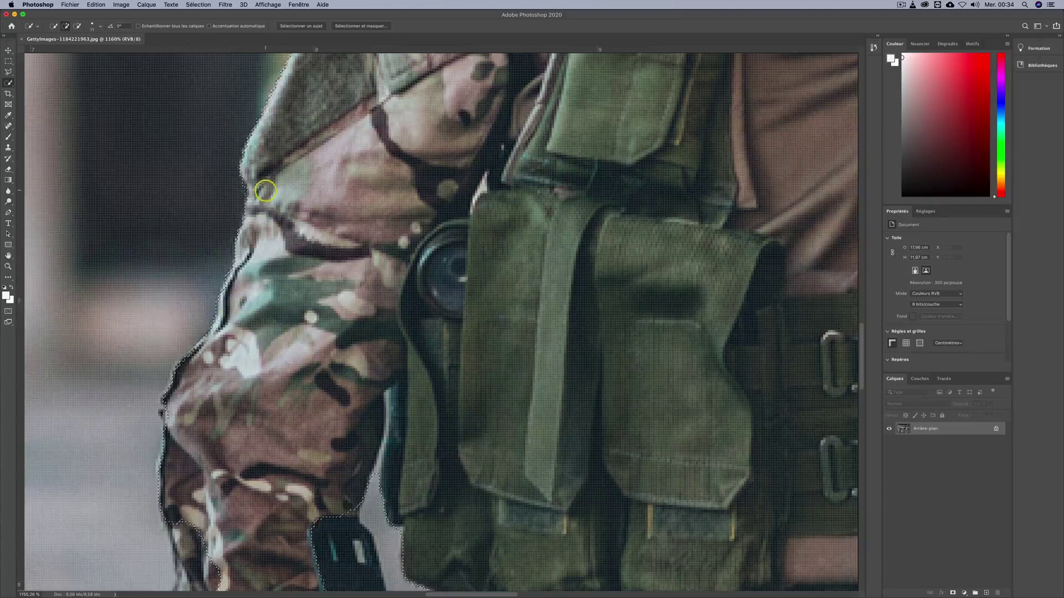
Extend the selection along the outer edge of the rifle-side forearm sleeve
{"action": "scroll", "coordinate": [265, 191], "scroll_direction": "down", "scroll_amount": 5}
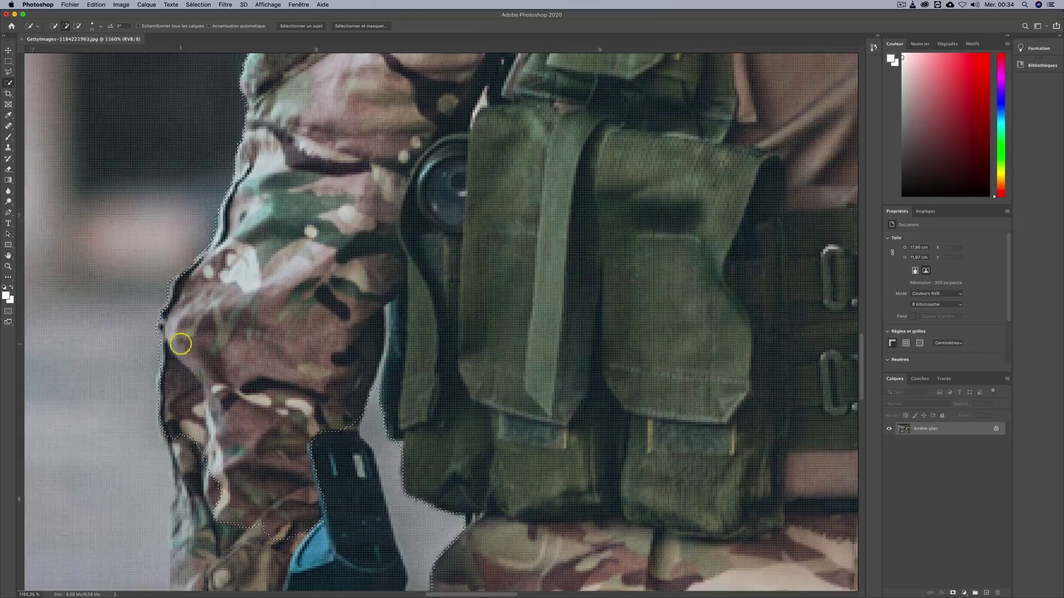
{"action": "scroll", "coordinate": [178, 243], "scroll_direction": "down", "scroll_amount": 2}
{"action": "scroll", "coordinate": [197, 230], "scroll_direction": "up", "scroll_amount": 2}
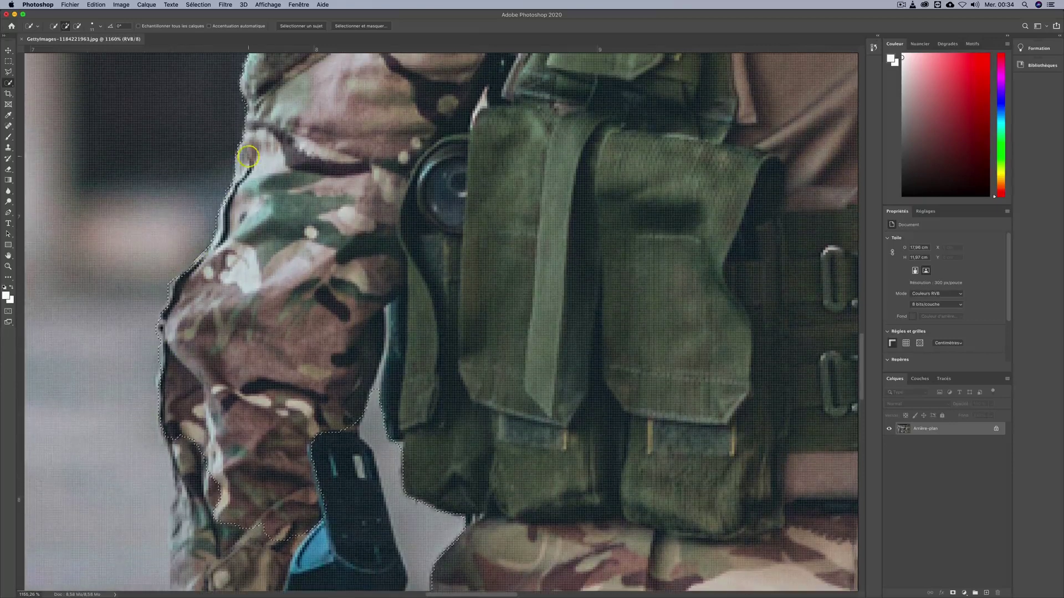
{"action": "scroll", "coordinate": [236, 265], "scroll_direction": "down", "scroll_amount": 4}
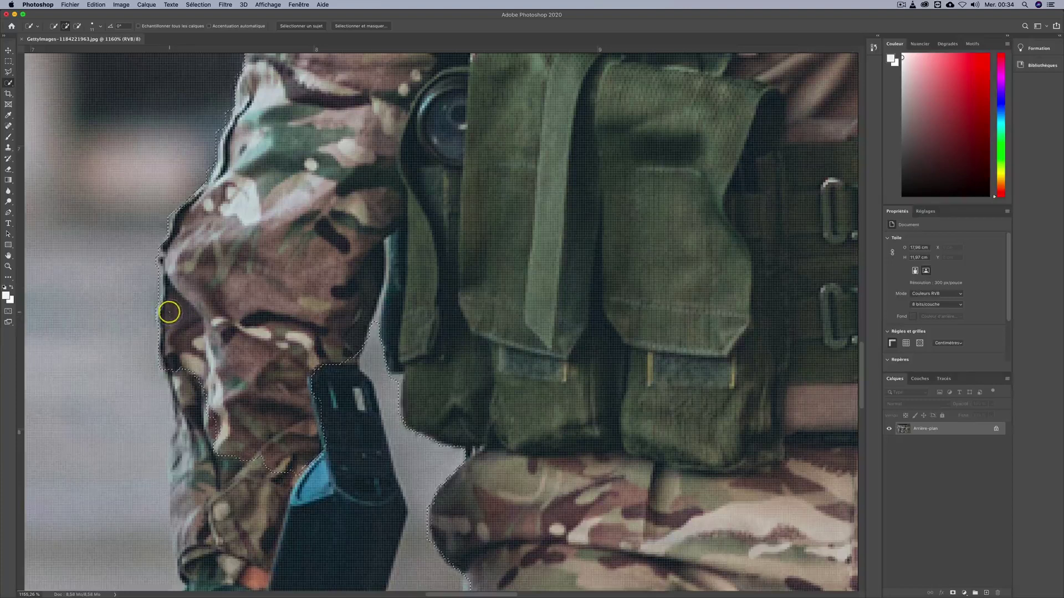
{"action": "scroll", "coordinate": [185, 309], "scroll_direction": "down", "scroll_amount": 5}
{"action": "scroll", "coordinate": [188, 310], "scroll_direction": "down", "scroll_amount": 3}
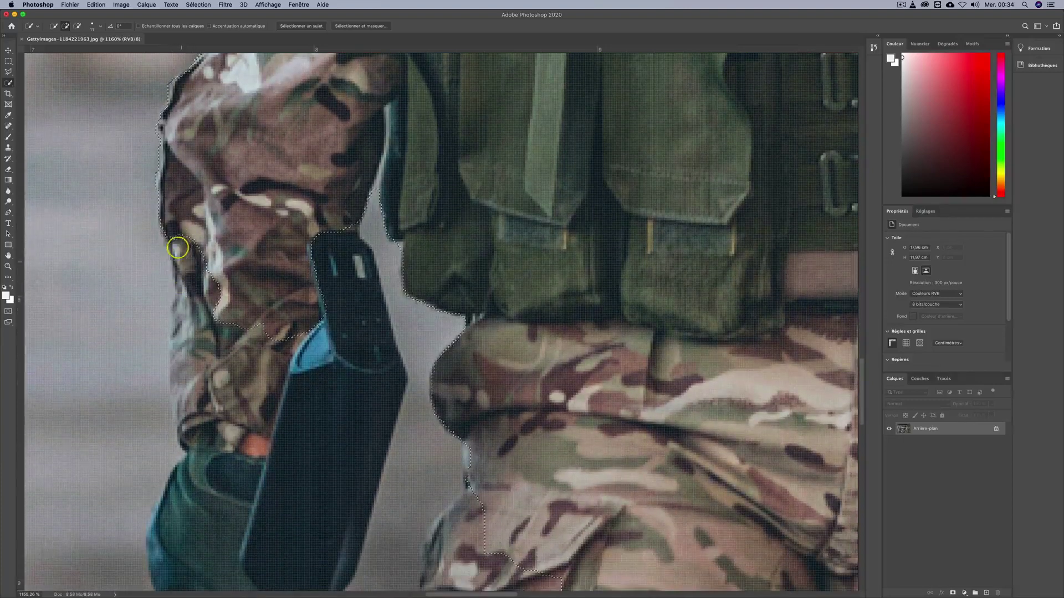
{"action": "left_click_drag", "start_coordinate": [170, 215], "coordinate": [184, 293]}
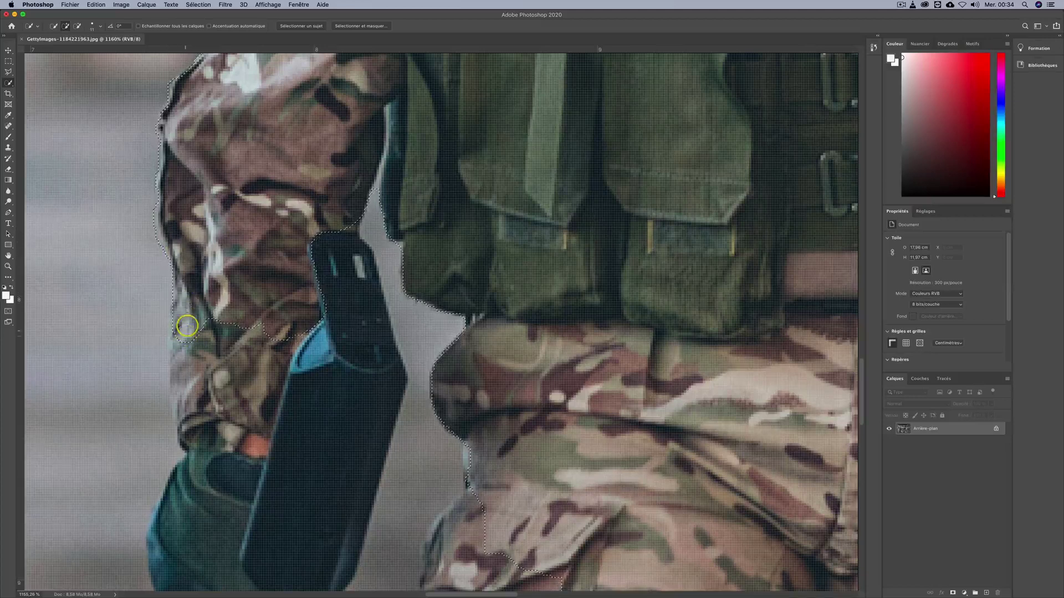
Add the lower part of the rifle-side sleeve, down to the cuff above the glove, to the selection
{"action": "scroll", "coordinate": [187, 320], "scroll_direction": "down", "scroll_amount": 3}
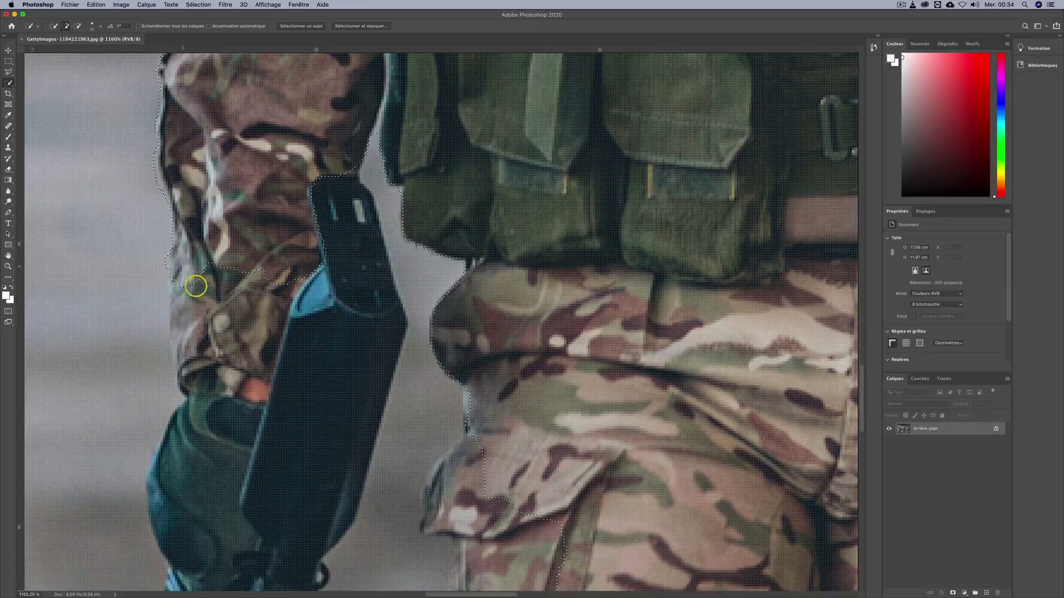
{"action": "scroll", "coordinate": [190, 318], "scroll_direction": "down", "scroll_amount": 3}
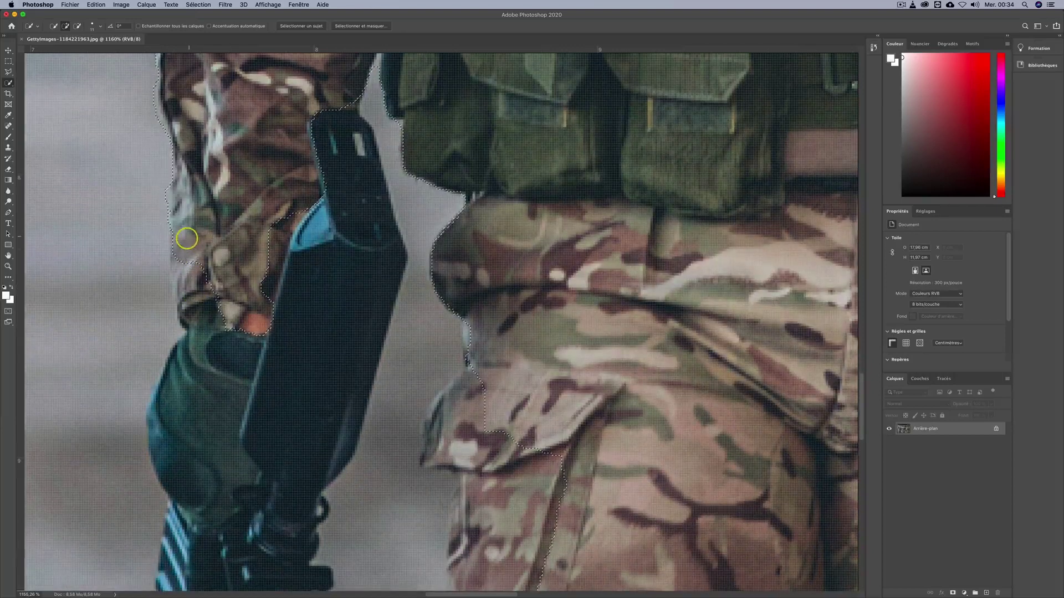
{"action": "mouse_move", "coordinate": [186, 237]}
{"action": "left_mouse_down"}
{"action": "mouse_move", "coordinate": [198, 314]}
{"action": "mouse_move", "coordinate": [214, 283]}
{"action": "left_mouse_up"}
{"action": "scroll", "coordinate": [215, 281], "scroll_direction": "down", "scroll_amount": 1}
Try to add the rifle stock and gloved hand to the selection, and undo that stroke
{"action": "mouse_move", "coordinate": [315, 106]}
{"action": "left_mouse_down"}
{"action": "mouse_move", "coordinate": [345, 166]}
{"action": "mouse_move", "coordinate": [340, 214]}
{"action": "mouse_move", "coordinate": [378, 238]}
{"action": "left_mouse_up"}
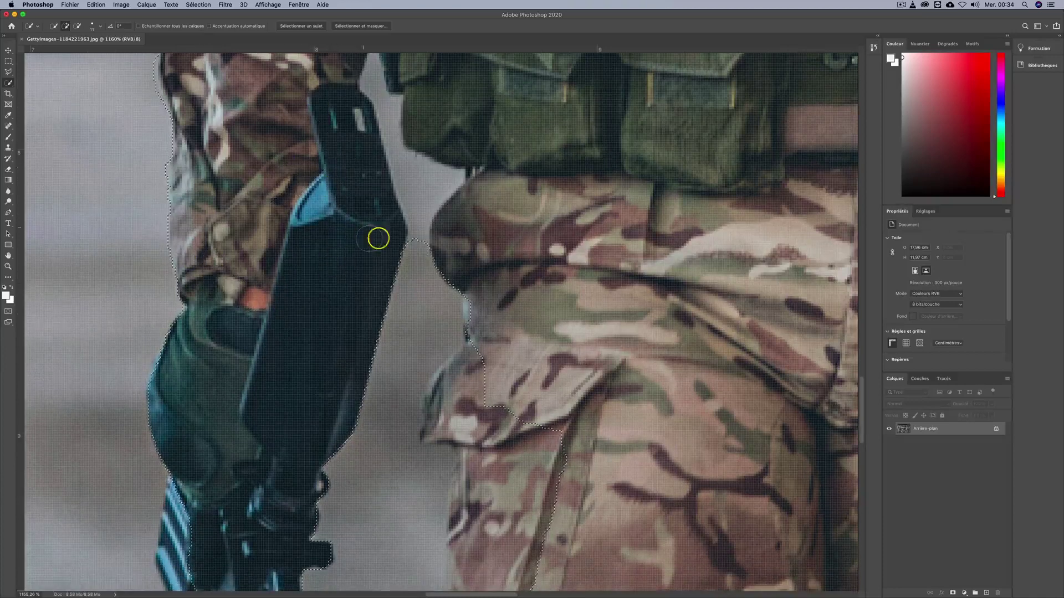
{"action": "scroll", "coordinate": [407, 168], "scroll_direction": "up", "scroll_amount": 1}
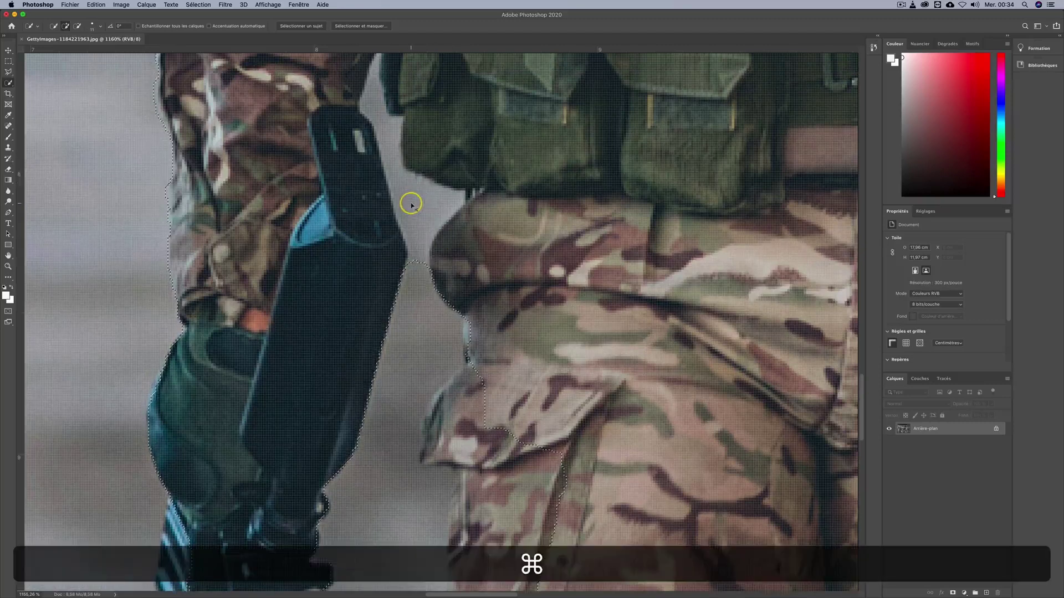
{"action": "key", "text": "super+z"}
{"action": "scroll", "coordinate": [382, 171], "scroll_direction": "up", "scroll_amount": 2}
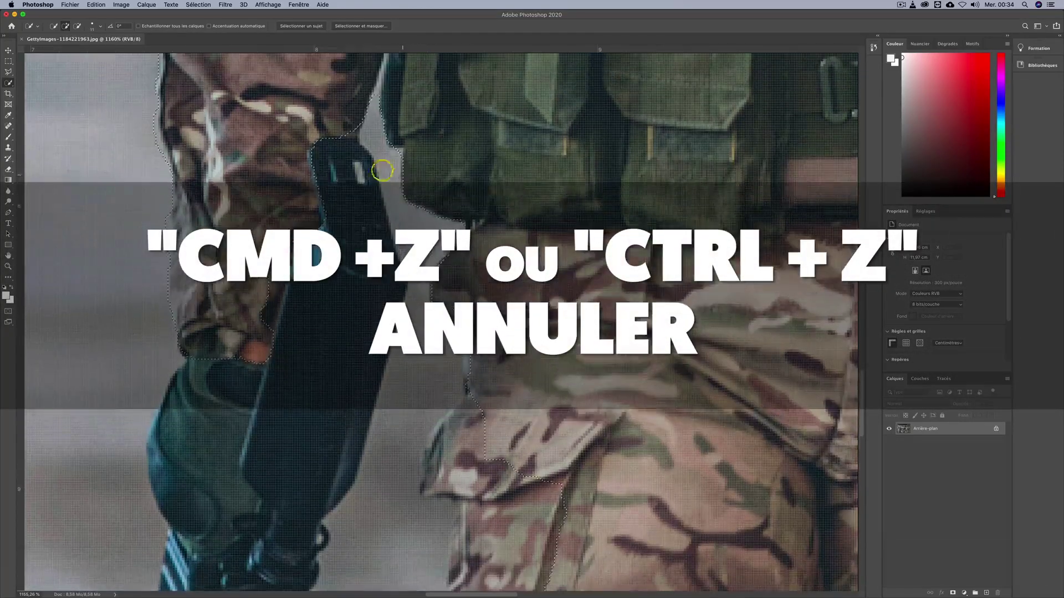
Add the rifle stock and the gloved hand holding it to the selection from the middle of the stock
{"action": "scroll", "coordinate": [346, 176], "scroll_direction": "down", "scroll_amount": 3}
{"action": "left_click", "coordinate": [337, 257]}
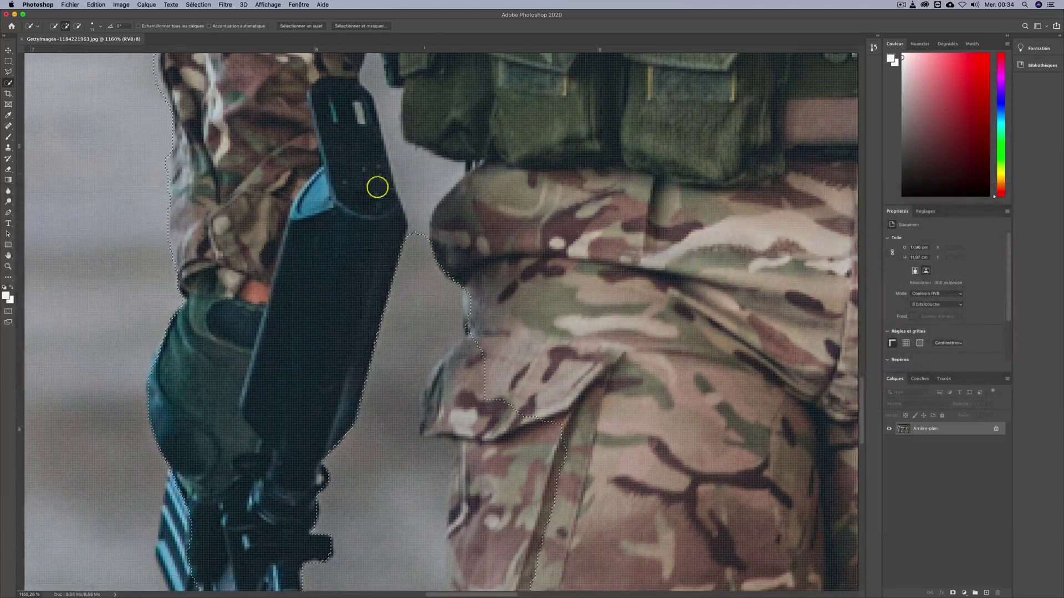
{"action": "scroll", "coordinate": [409, 280], "scroll_direction": "up", "scroll_amount": 4}
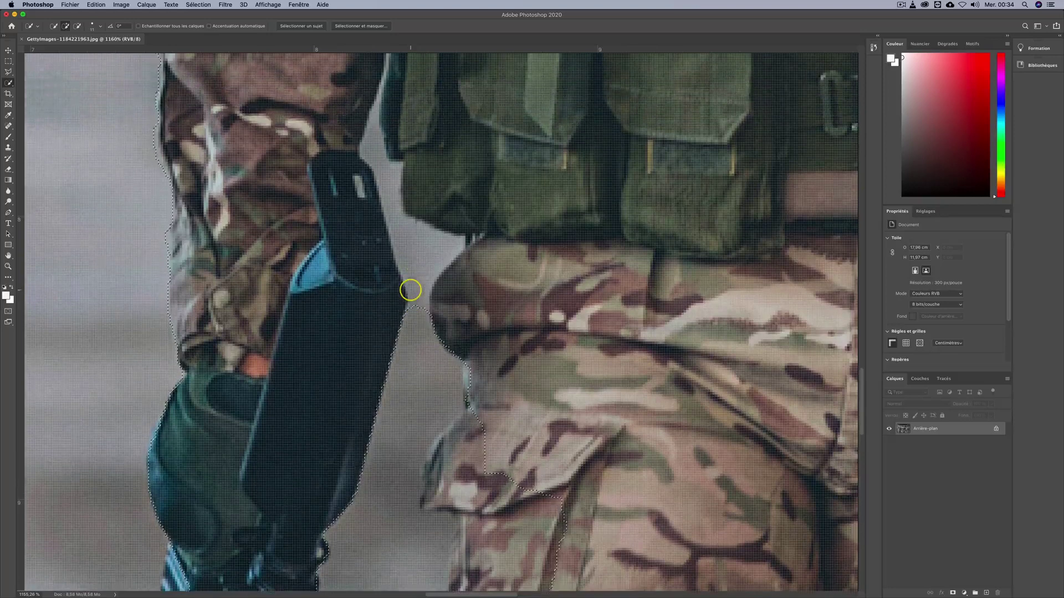
Subtract the background gap between the rifle stock and the soldier's waist from the selection
{"action": "scroll", "coordinate": [410, 269], "scroll_direction": "down", "scroll_amount": 3}
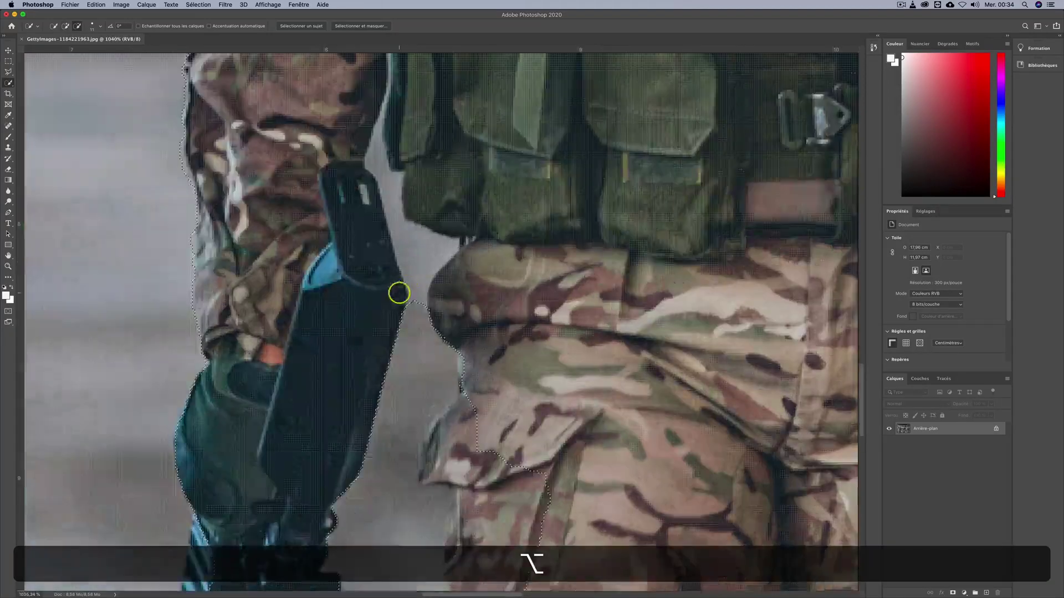
{"action": "scroll", "coordinate": [411, 278], "scroll_direction": "up", "scroll_amount": 3}
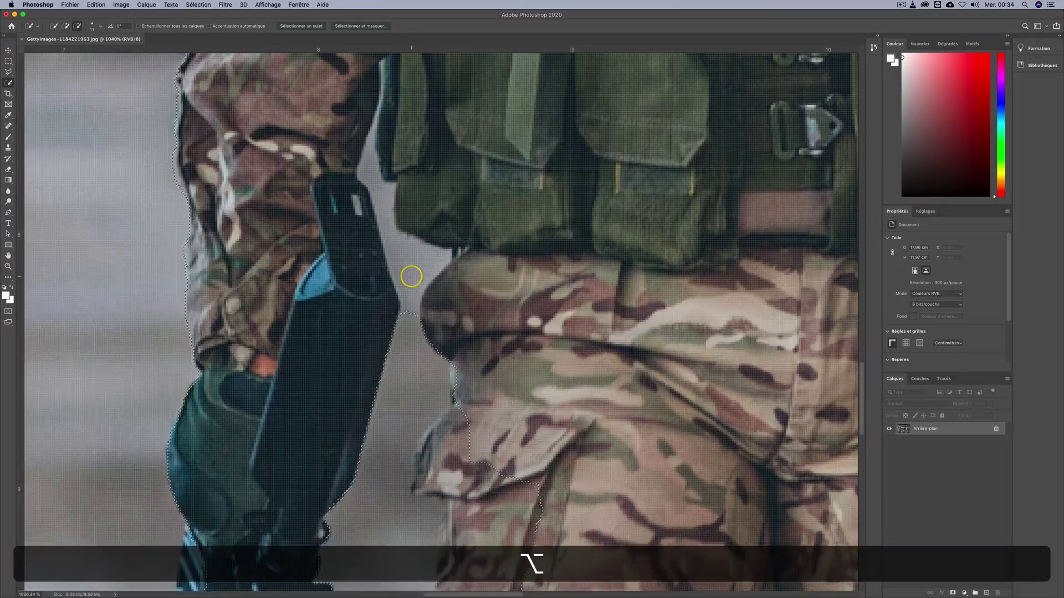
{"action": "scroll", "coordinate": [411, 277], "scroll_direction": "up", "scroll_amount": 2}
{"action": "scroll", "coordinate": [411, 276], "scroll_direction": "down", "scroll_amount": 2}
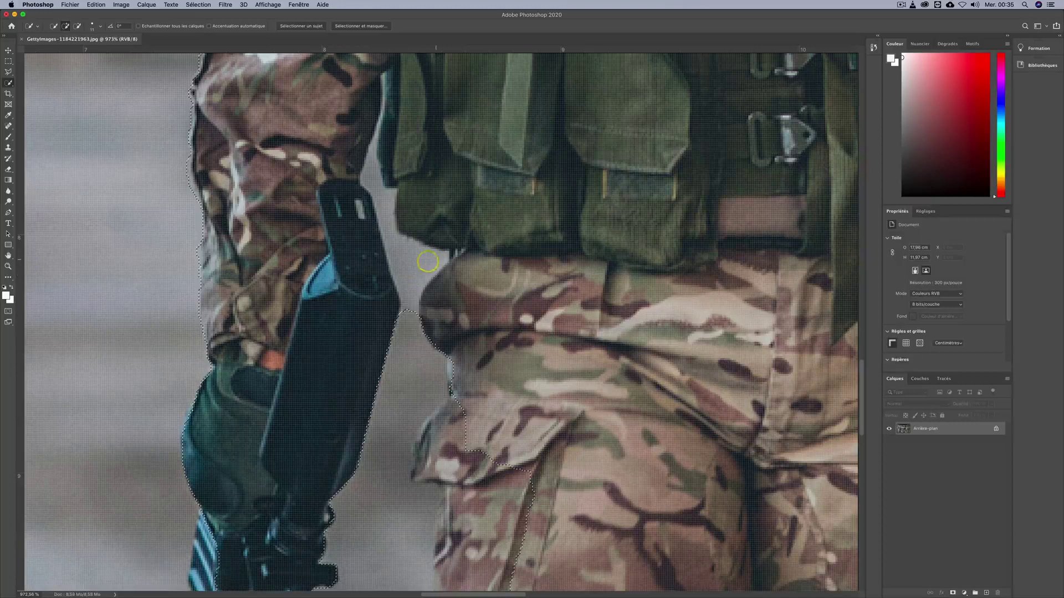
{"action": "left_click", "coordinate": [415, 267], "text": "alt"}
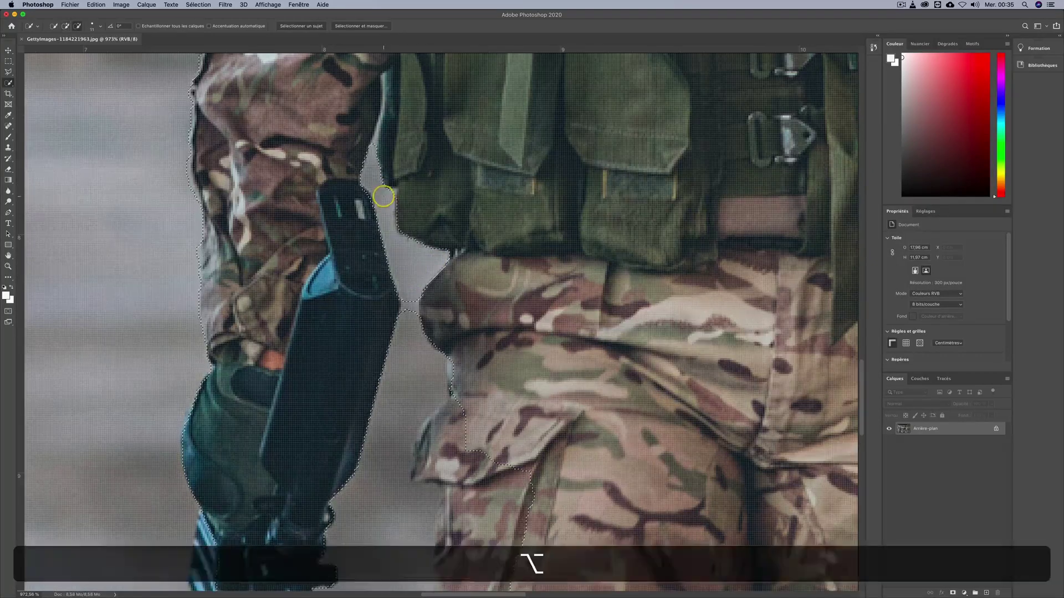
Set the selection brush size to 3 px for the narrow strip of background between the rifle and the trousers
{"action": "scroll", "coordinate": [381, 198], "scroll_direction": "up", "scroll_amount": 1}
{"action": "scroll", "coordinate": [396, 231], "scroll_direction": "up", "scroll_amount": 1}
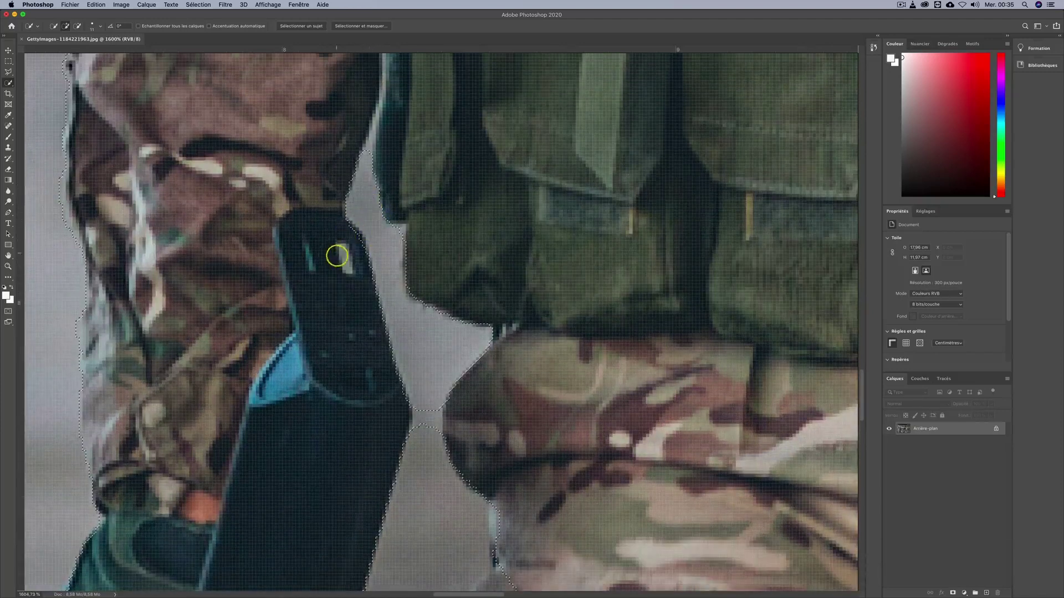
{"action": "scroll", "coordinate": [347, 246], "scroll_direction": "down", "scroll_amount": 5}
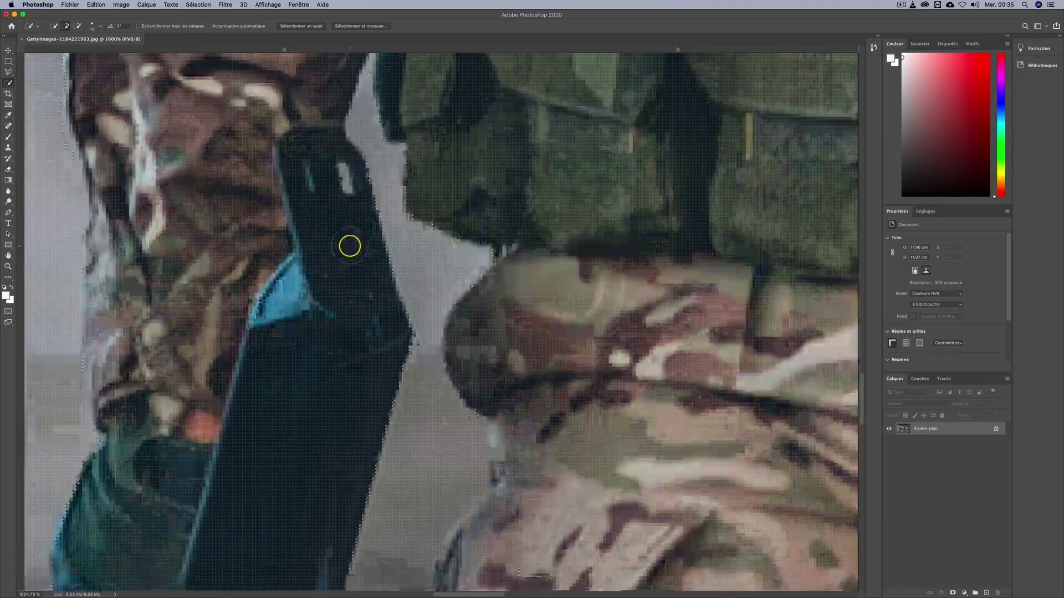
{"action": "scroll", "coordinate": [428, 199], "scroll_direction": "up", "scroll_amount": 1}
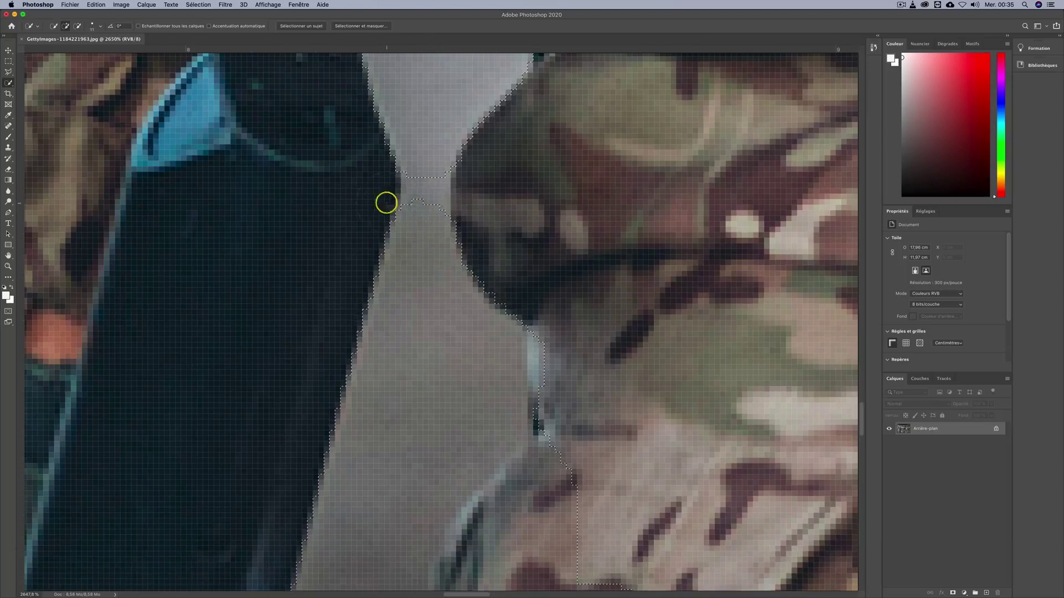
{"action": "left_click", "coordinate": [100, 26]}
{"action": "left_click_drag", "start_coordinate": [63, 51], "coordinate": [56, 49]}
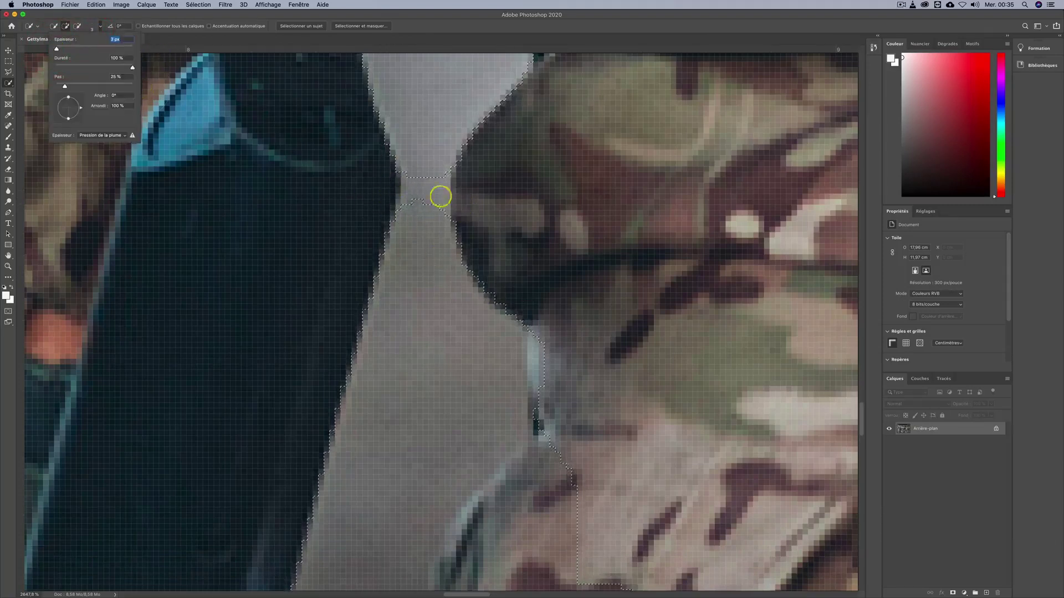
Subtract the narrow strip of background between the rifle stock and the trousers from the selection
{"action": "key", "text": "alt"}
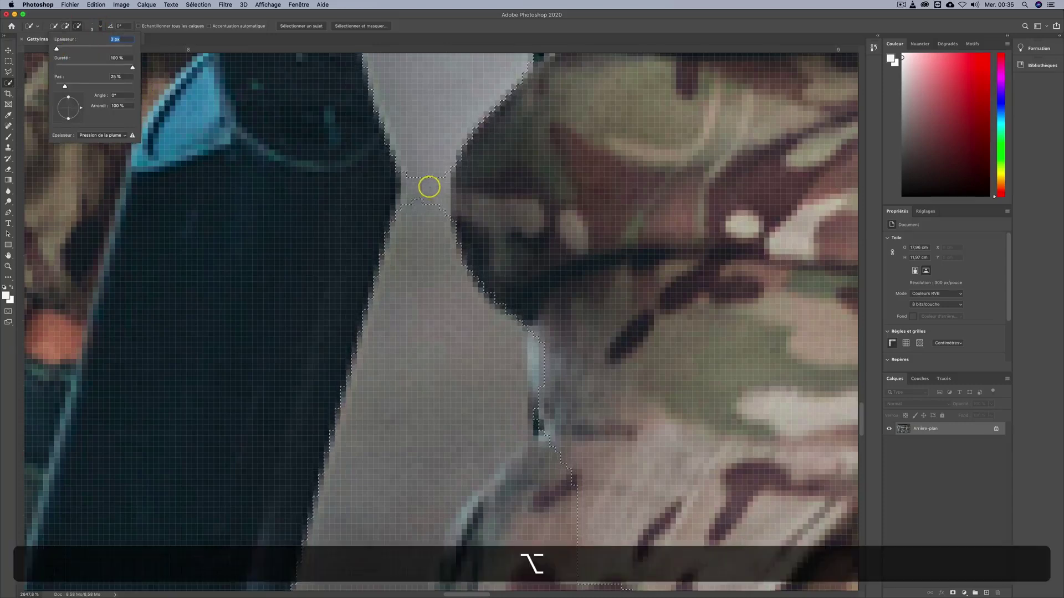
{"action": "left_click", "coordinate": [427, 202], "text": "alt"}
{"action": "left_click_drag", "start_coordinate": [420, 210], "coordinate": [433, 206]}
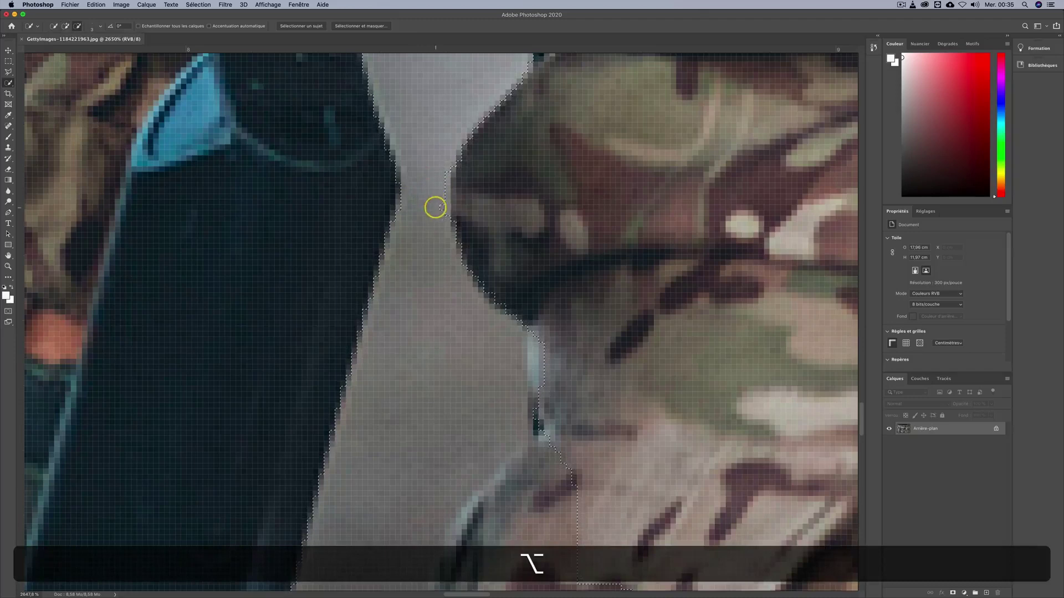
{"action": "left_click", "coordinate": [437, 202], "text": "alt"}
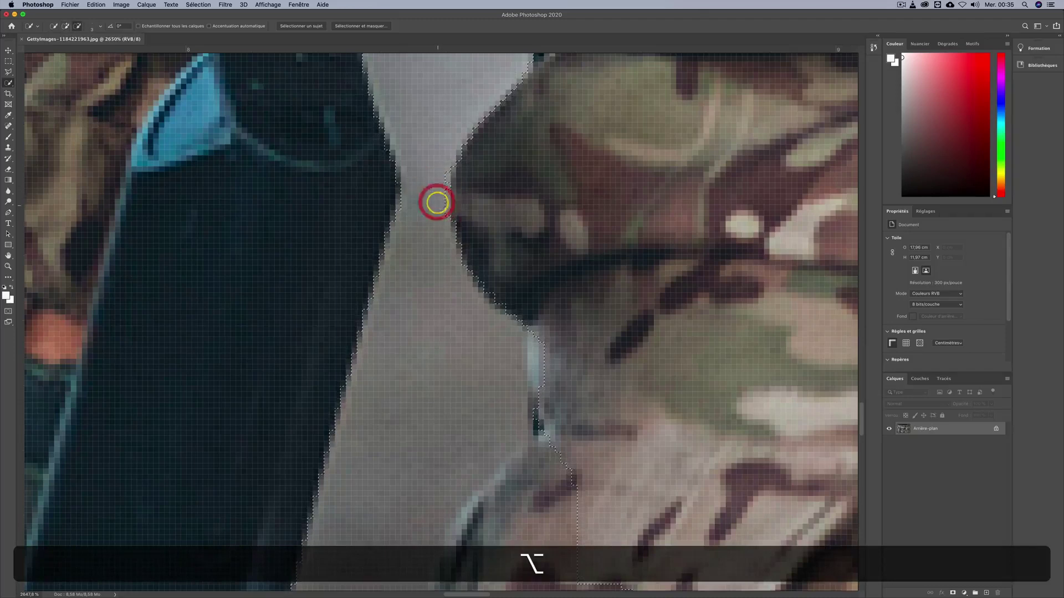
{"action": "left_click_drag", "start_coordinate": [438, 210], "coordinate": [437, 180]}
Enlarge the selection brush for adding the thigh and its cargo pocket
{"action": "scroll", "coordinate": [438, 175], "scroll_direction": "down", "scroll_amount": 5}
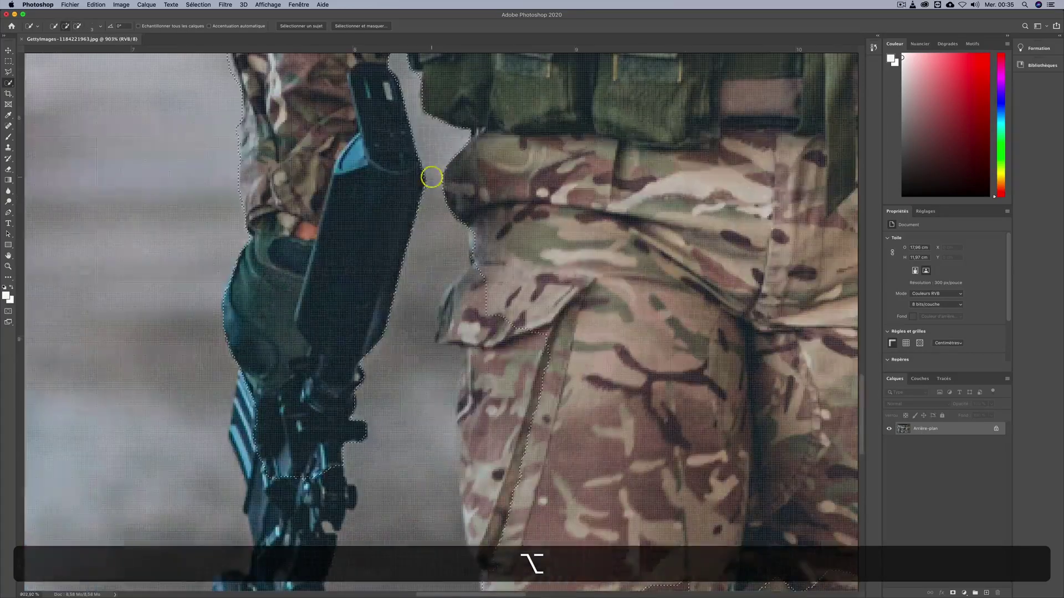
{"action": "scroll", "coordinate": [415, 233], "scroll_direction": "down", "scroll_amount": 6}
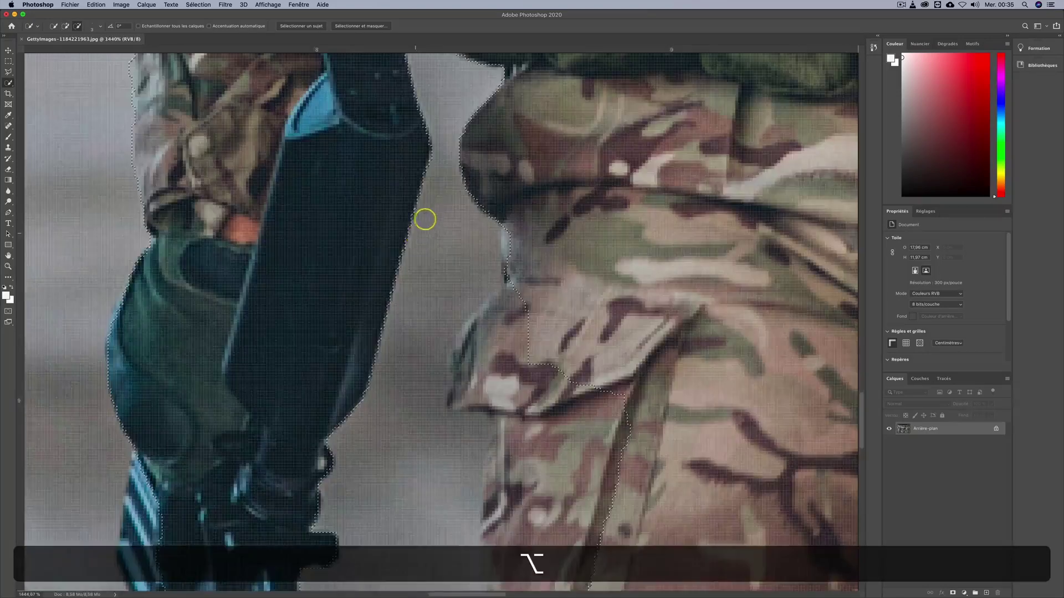
{"action": "scroll", "coordinate": [397, 213], "scroll_direction": "up", "scroll_amount": 4}
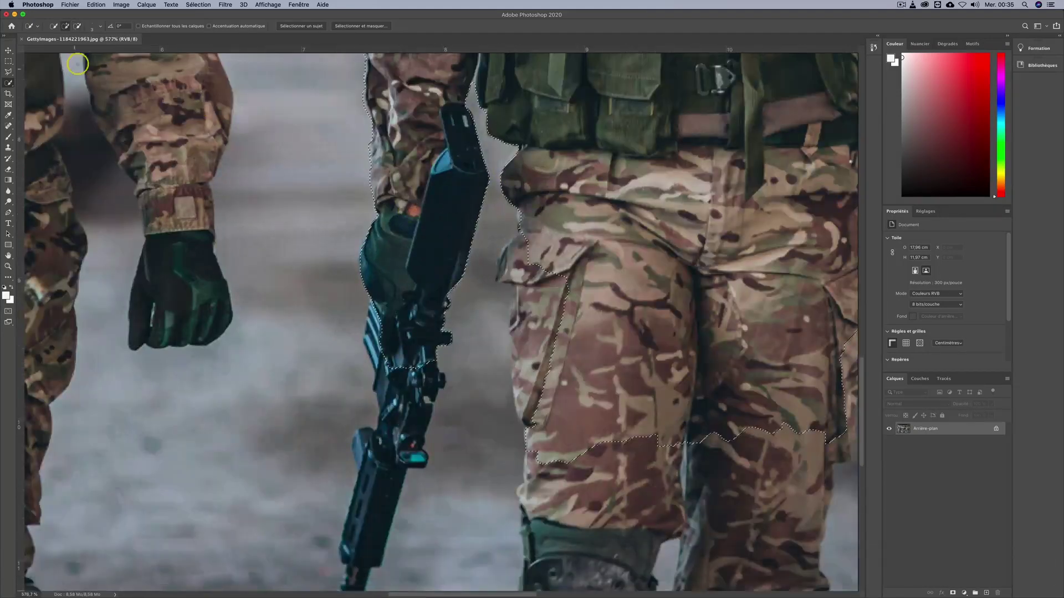
{"action": "left_click", "coordinate": [101, 27]}
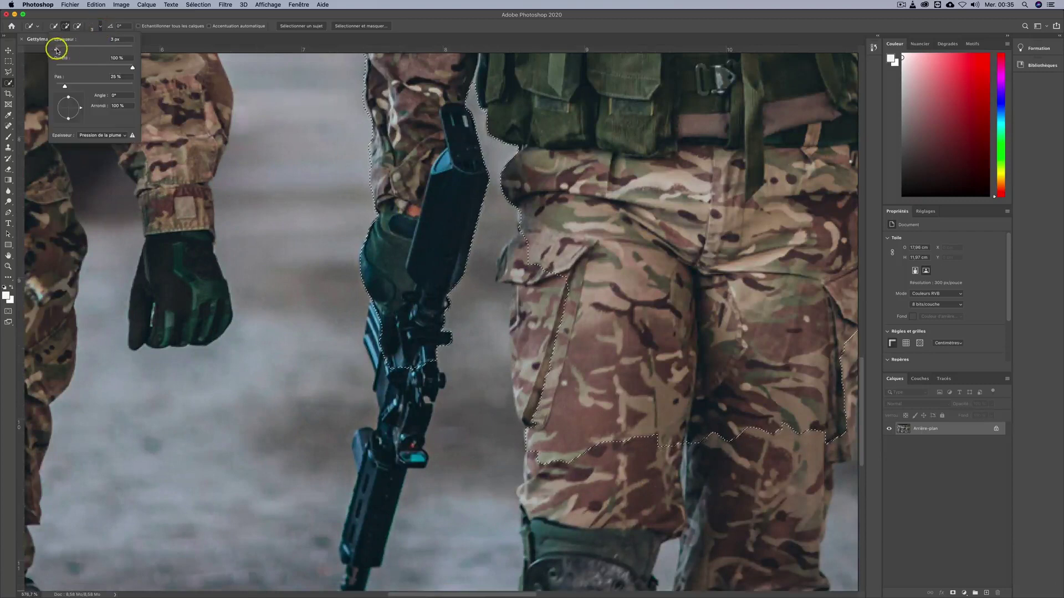
{"action": "scroll", "coordinate": [522, 230], "scroll_direction": "down", "scroll_amount": 5}
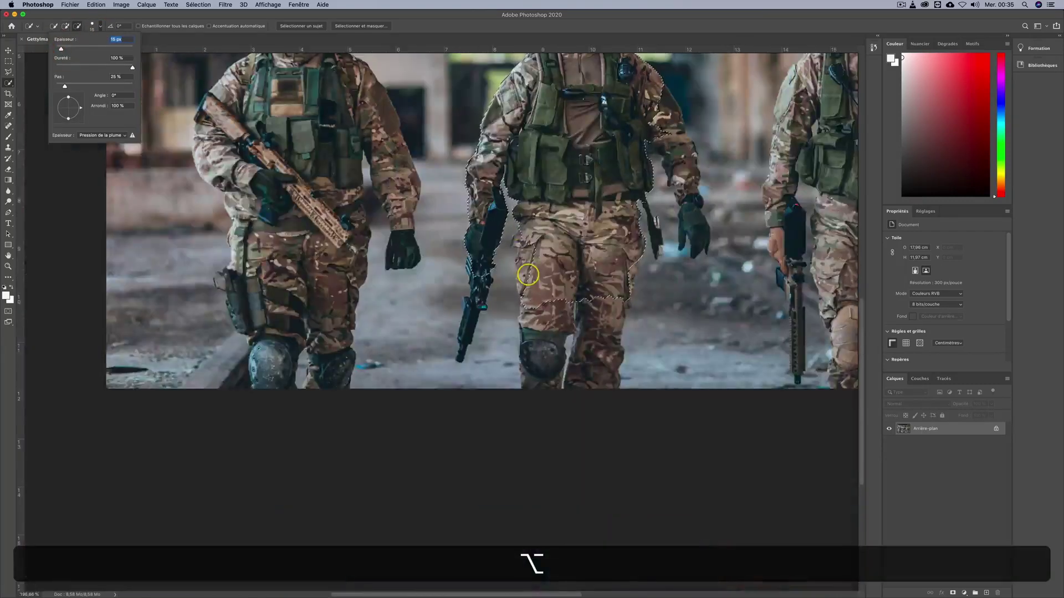
{"action": "scroll", "coordinate": [528, 274], "scroll_direction": "up", "scroll_amount": 3}
{"action": "scroll", "coordinate": [528, 274], "scroll_direction": "up", "scroll_amount": 3}
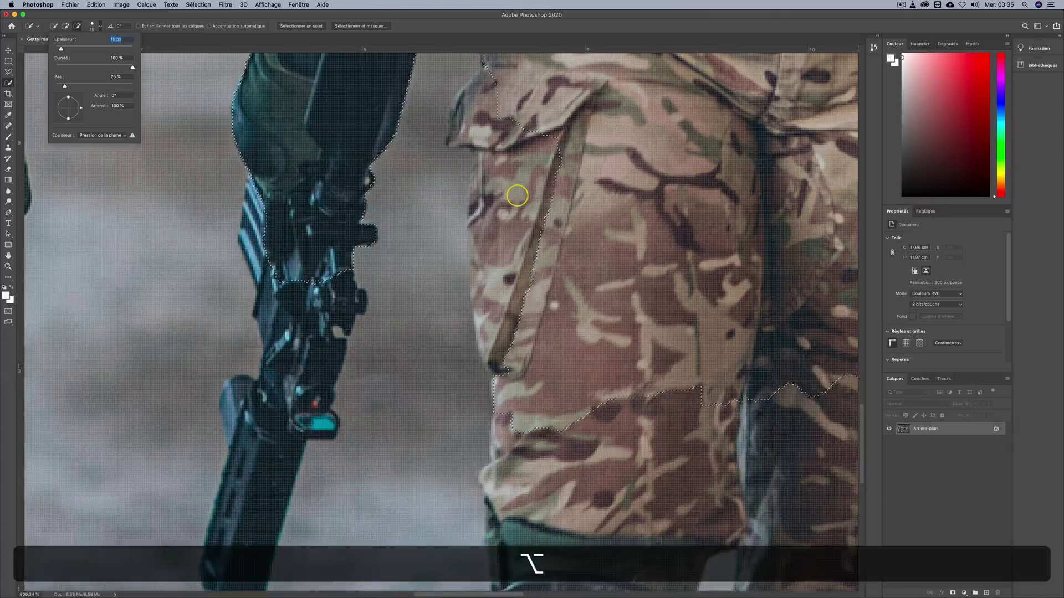
{"action": "scroll", "coordinate": [513, 190], "scroll_direction": "up", "scroll_amount": 3}
{"action": "scroll", "coordinate": [517, 196], "scroll_direction": "down", "scroll_amount": 2}
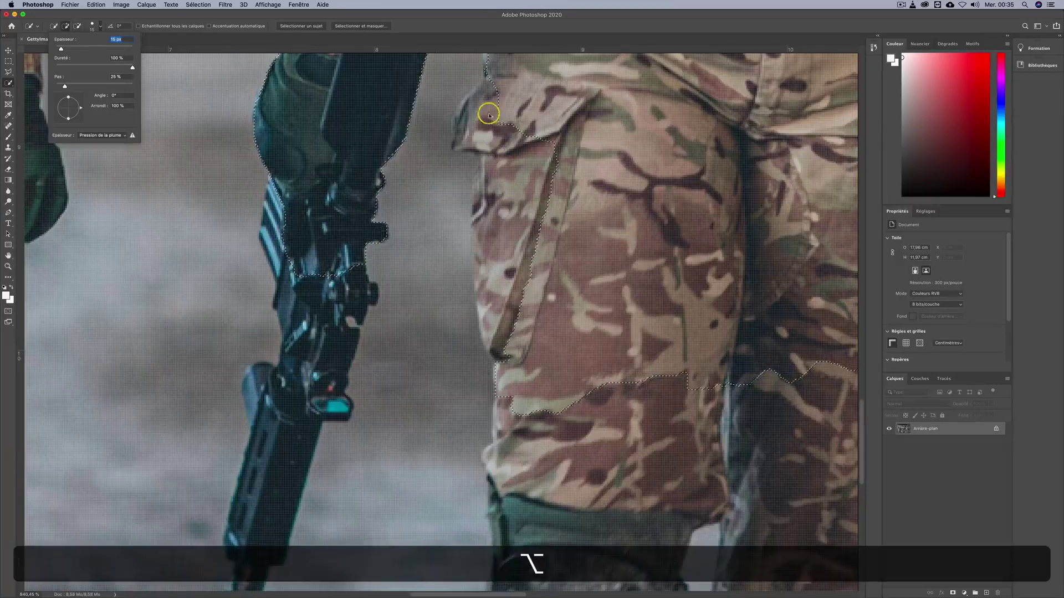
Add the cargo pocket and the outer edge of the thigh beside the rifle to the selection, and undo the last stroke
{"action": "mouse_move", "coordinate": [519, 146]}
{"action": "left_mouse_down"}
{"action": "mouse_move", "coordinate": [519, 288]}
{"action": "mouse_move", "coordinate": [498, 320]}
{"action": "left_mouse_up"}
{"action": "left_click", "coordinate": [496, 286]}
{"action": "left_click", "coordinate": [492, 273]}
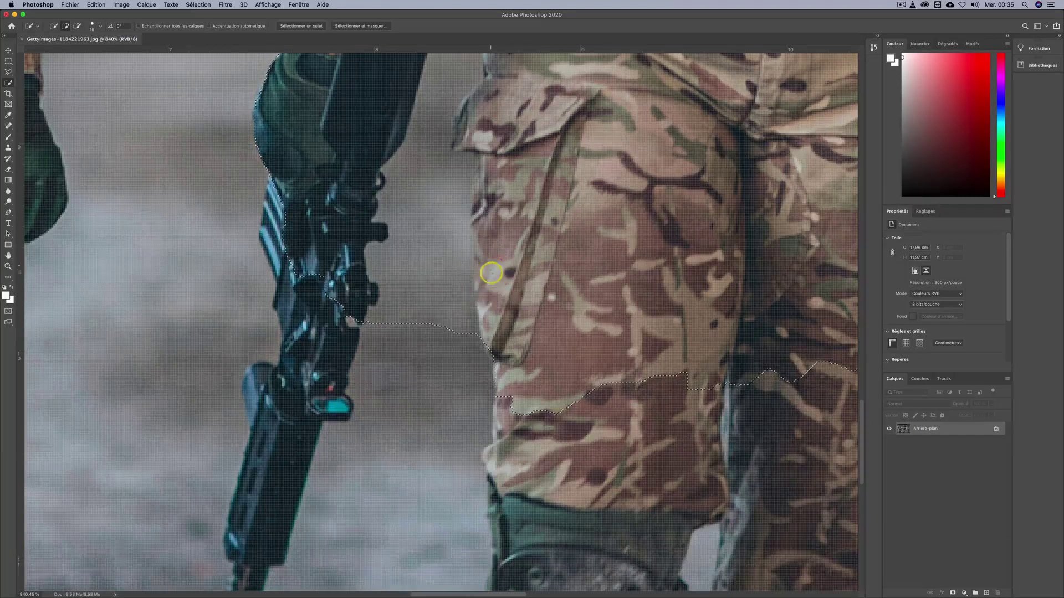
{"action": "key", "text": "super+z"}
{"action": "scroll", "coordinate": [475, 354], "scroll_direction": "up", "scroll_amount": 5}
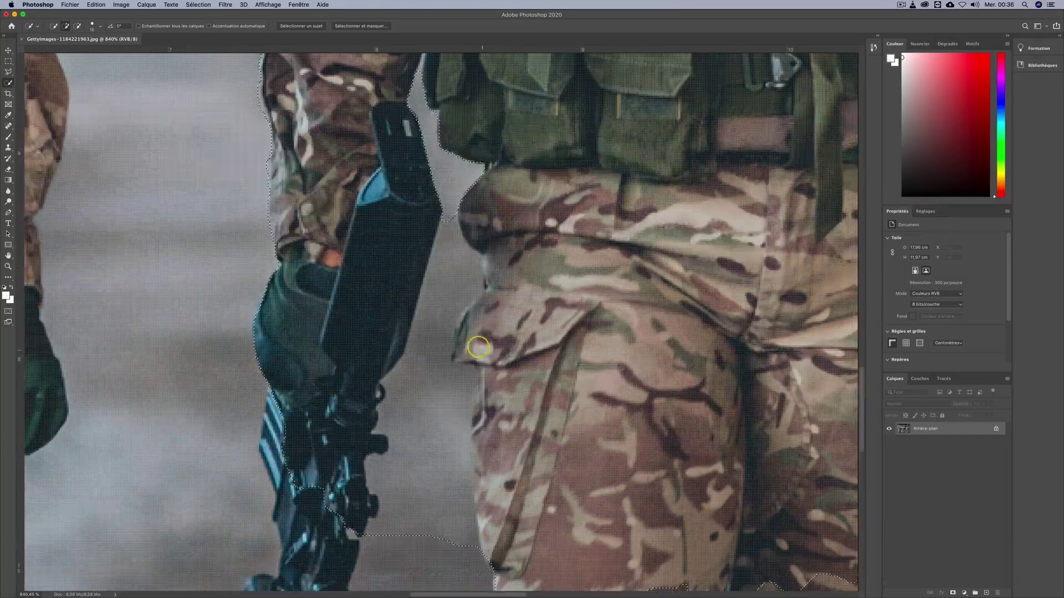
{"action": "key", "text": "super+z"}
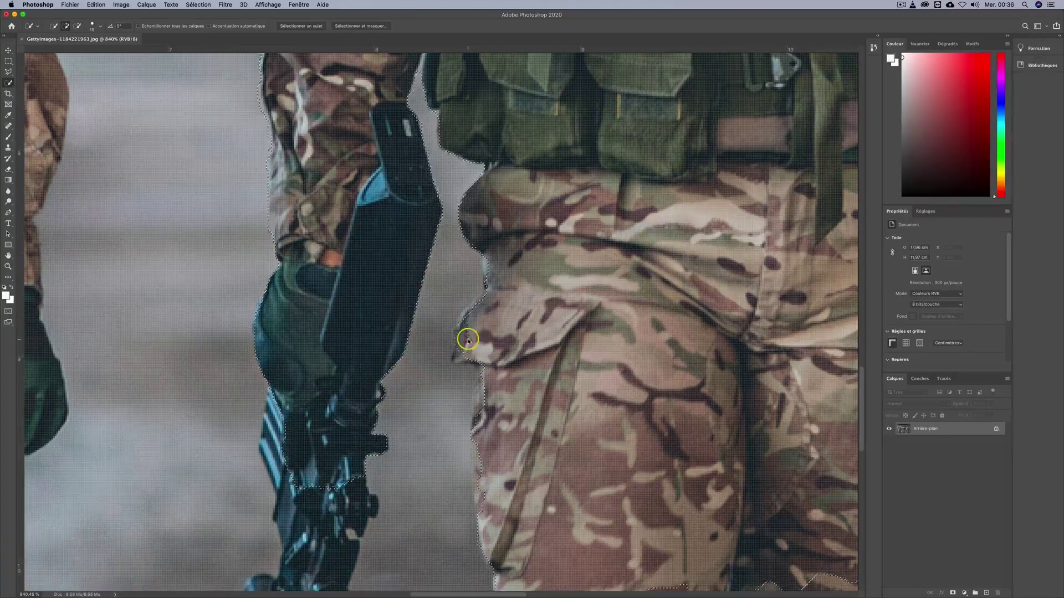
Add the outer corner of the cargo pocket to the selection, undoing and redoing the stroke as needed
{"action": "left_click", "coordinate": [459, 352]}
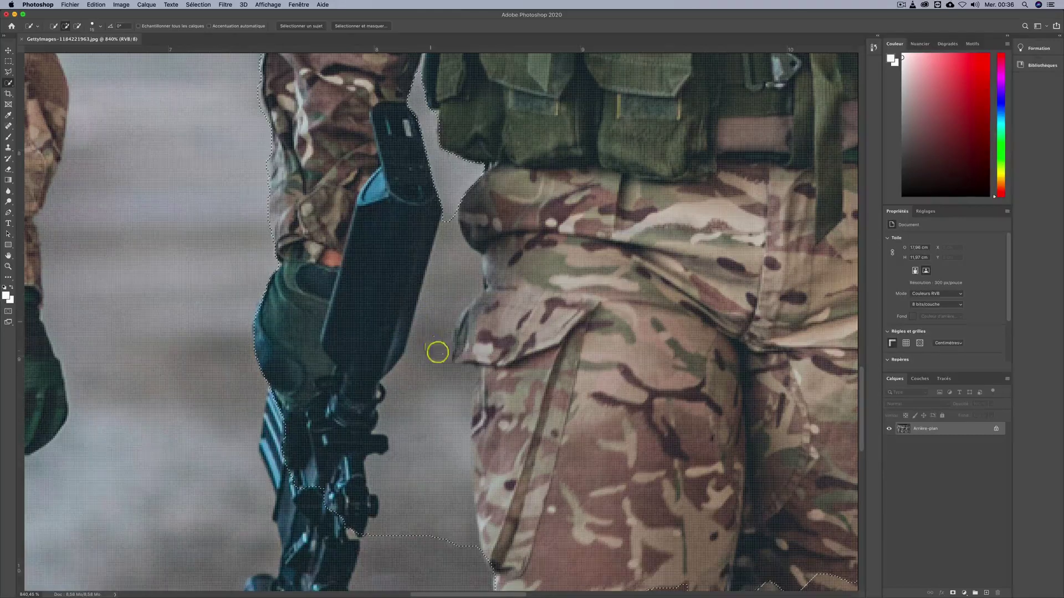
{"action": "key", "text": "super+z"}
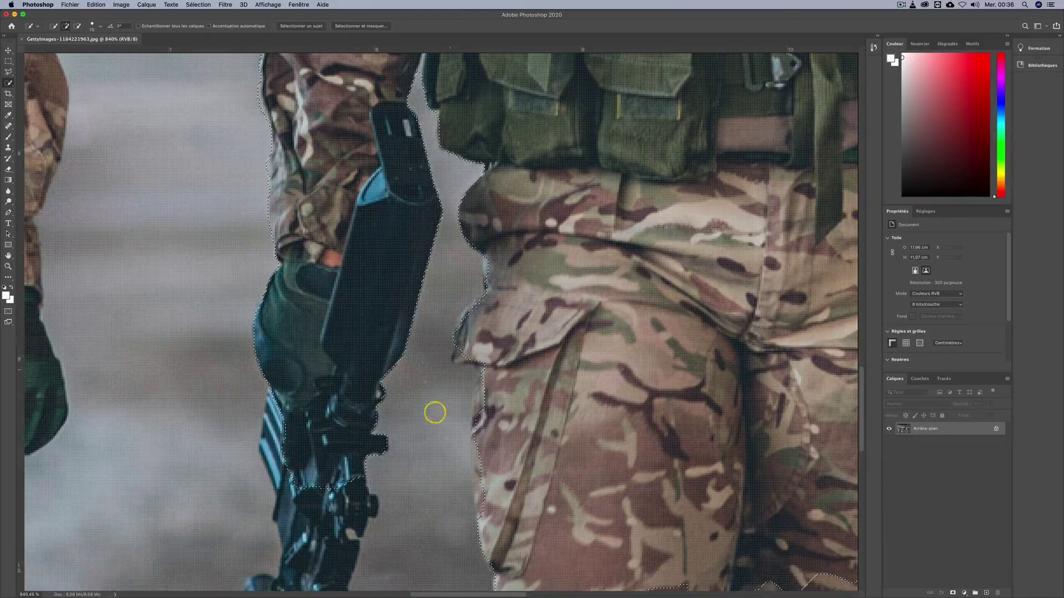
{"action": "scroll", "coordinate": [446, 350], "scroll_direction": "down", "scroll_amount": 3}
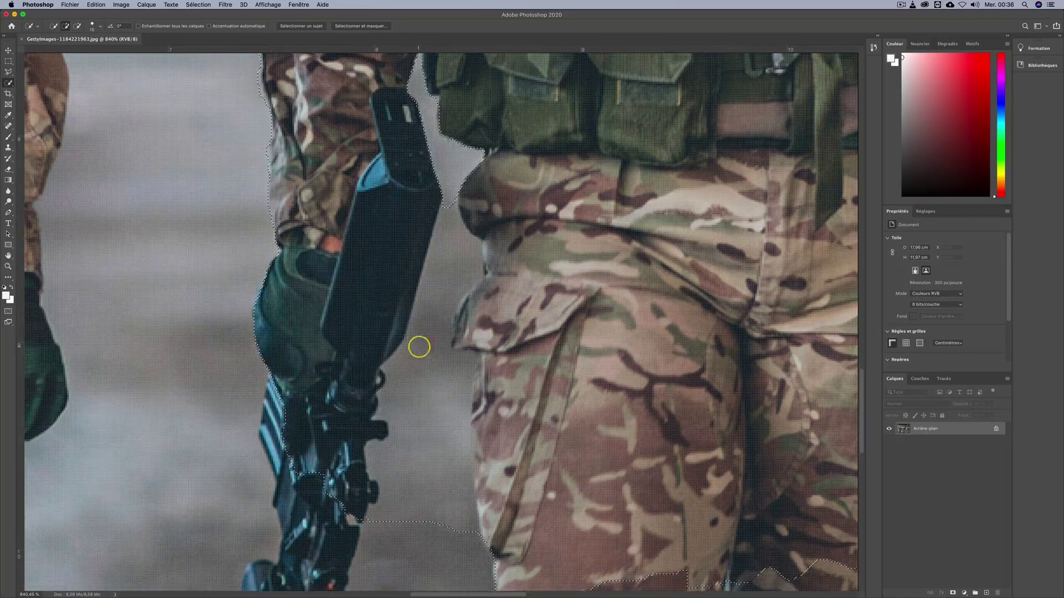
{"action": "scroll", "coordinate": [418, 347], "scroll_direction": "down", "scroll_amount": 6}
{"action": "left_click_drag", "start_coordinate": [419, 347], "coordinate": [422, 373]}
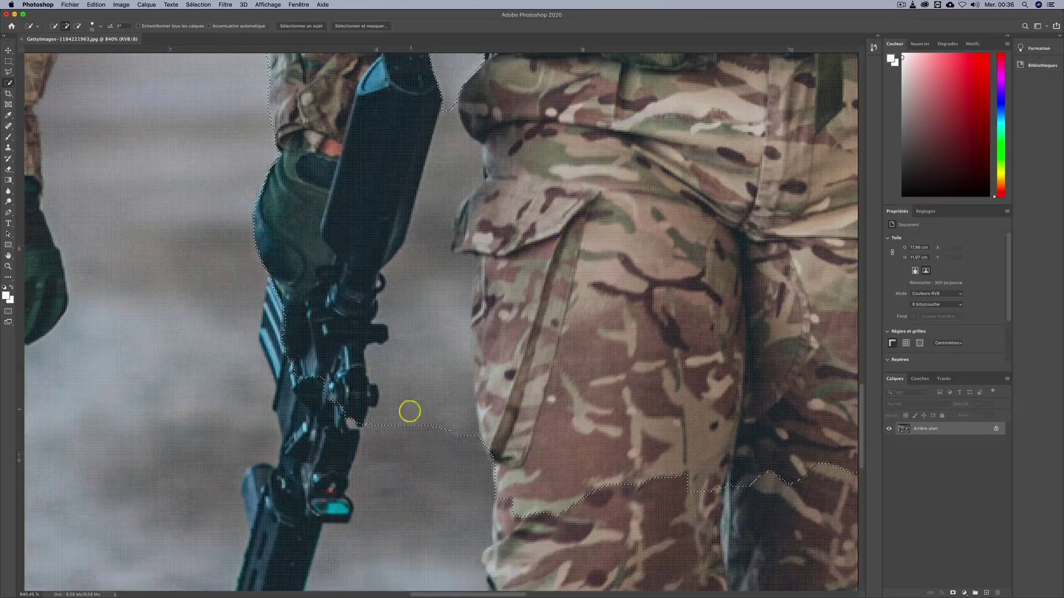
Subtract the background area between the rifle and the thigh from the selection, up to the gap beside the stock
{"action": "key", "text": "alt"}
{"action": "mouse_move", "coordinate": [420, 416]}
{"action": "left_mouse_down"}
{"action": "mouse_move", "coordinate": [430, 280]}
{"action": "mouse_move", "coordinate": [428, 296]}
{"action": "left_mouse_up"}
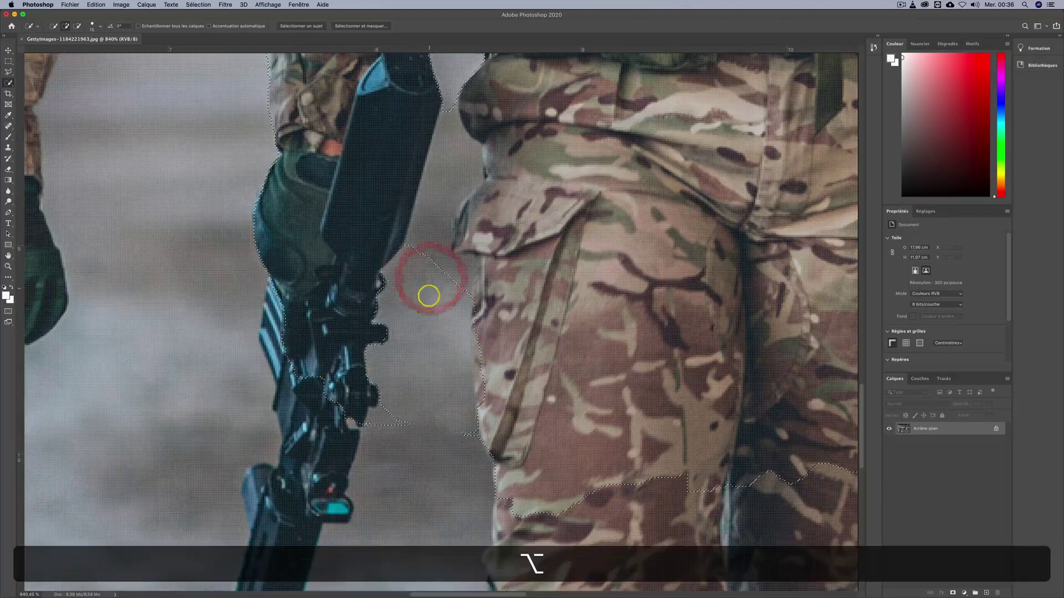
{"action": "scroll", "coordinate": [430, 296], "scroll_direction": "up", "scroll_amount": 6}
{"action": "left_click_drag", "start_coordinate": [427, 351], "coordinate": [449, 280]}
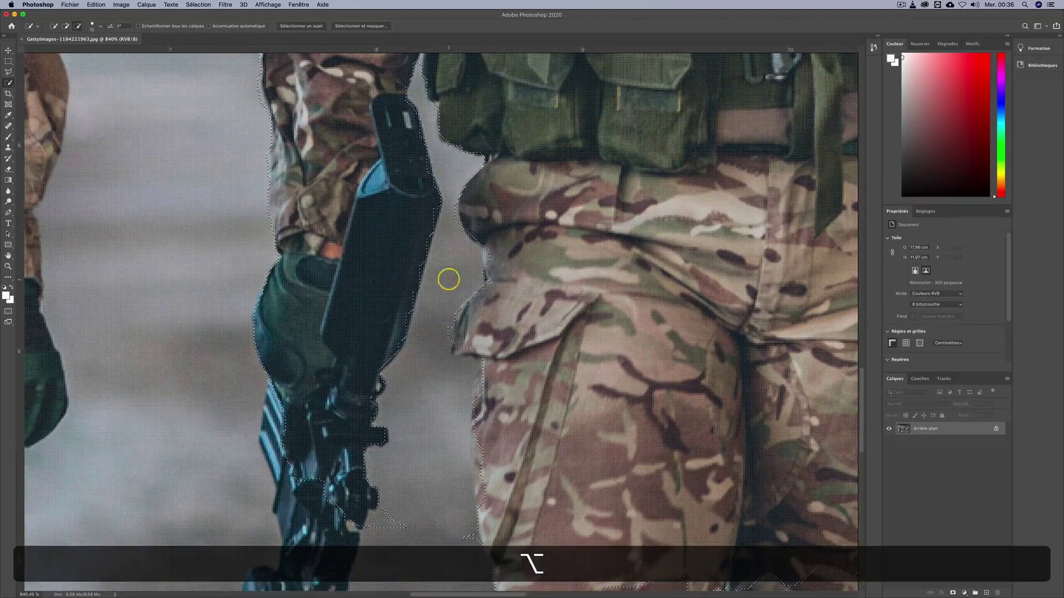
{"action": "scroll", "coordinate": [456, 268], "scroll_direction": "down", "scroll_amount": 20}
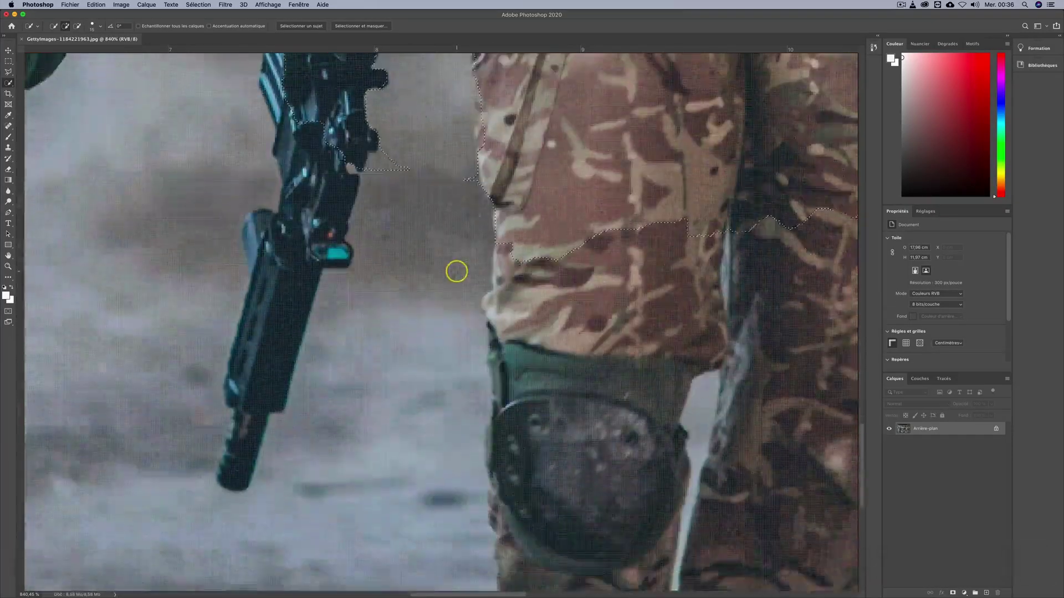
Refine the selection along the outer edge of the thigh below the cargo pocket with short additions
{"action": "scroll", "coordinate": [456, 271], "scroll_direction": "up", "scroll_amount": 6}
{"action": "left_click", "coordinate": [487, 154]}
{"action": "left_click", "coordinate": [491, 230]}
{"action": "left_click", "coordinate": [486, 245]}
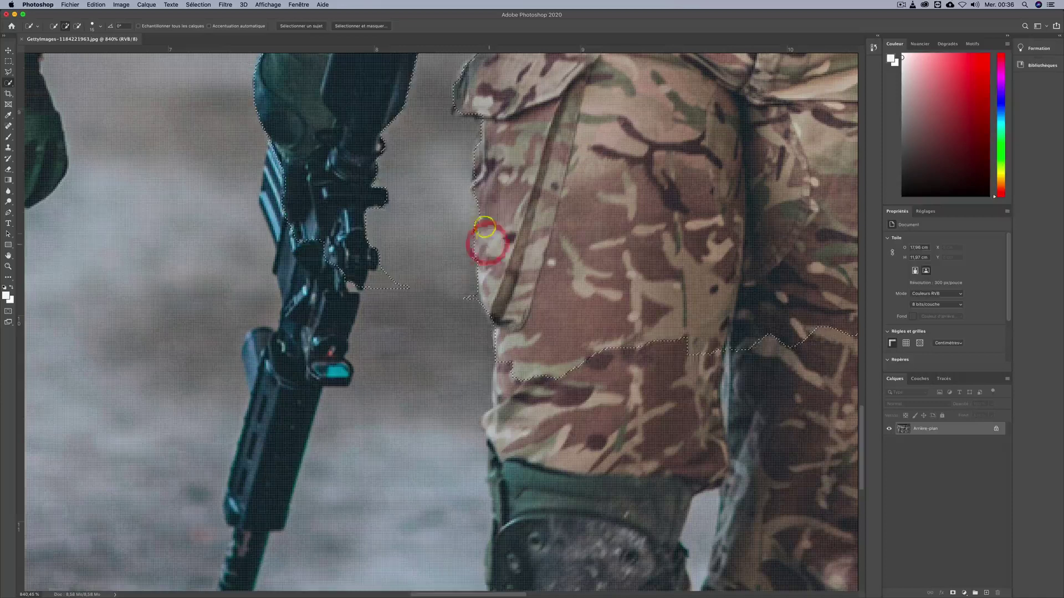
{"action": "left_click", "coordinate": [483, 209]}
Add the rest of the rifle below the gloved hand, including the sight and barrel, to the selection
{"action": "scroll", "coordinate": [471, 299], "scroll_direction": "down", "scroll_amount": 4}
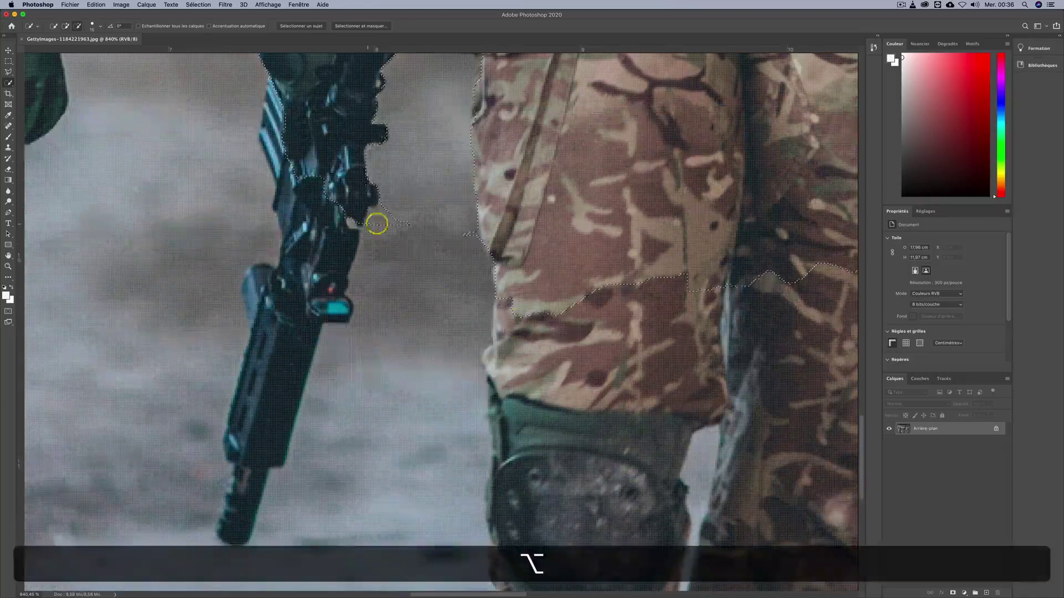
{"action": "mouse_move", "coordinate": [379, 226]}
{"action": "left_mouse_down"}
{"action": "mouse_move", "coordinate": [347, 220]}
{"action": "mouse_move", "coordinate": [290, 313]}
{"action": "mouse_move", "coordinate": [270, 378]}
{"action": "mouse_move", "coordinate": [260, 295]}
{"action": "left_mouse_up"}
{"action": "scroll", "coordinate": [260, 295], "scroll_direction": "up", "scroll_amount": 2}
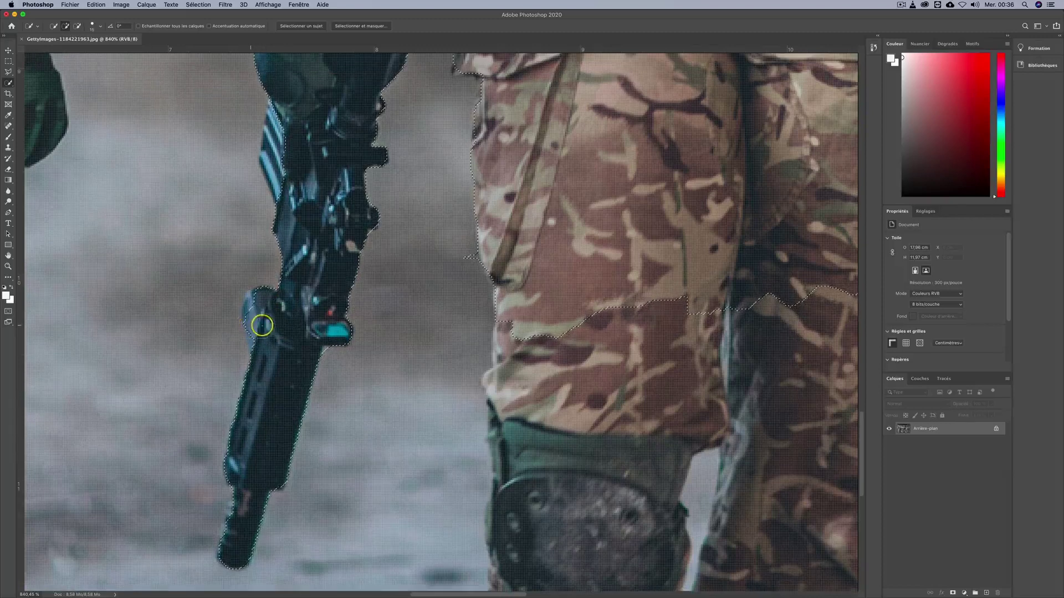
Switch to the Polygonal Lasso tool for the partly unselected bluish part on the outer side of the rifle
{"action": "scroll", "coordinate": [248, 321], "scroll_direction": "up", "scroll_amount": 5, "text": "alt"}
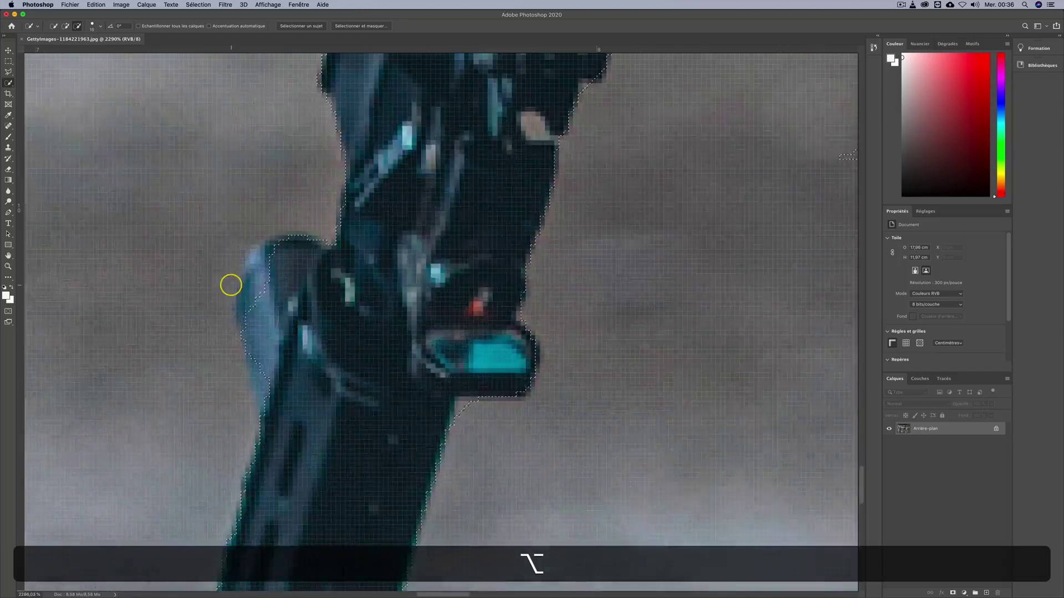
{"action": "scroll", "coordinate": [231, 285], "scroll_direction": "down", "scroll_amount": 3, "text": "alt"}
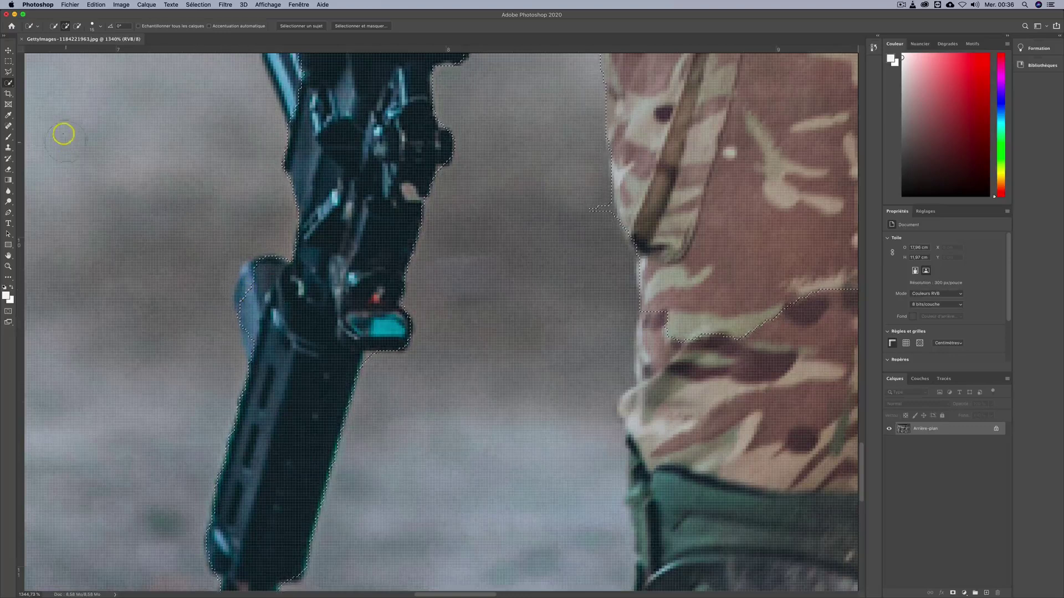
{"action": "left_click", "coordinate": [8, 72]}
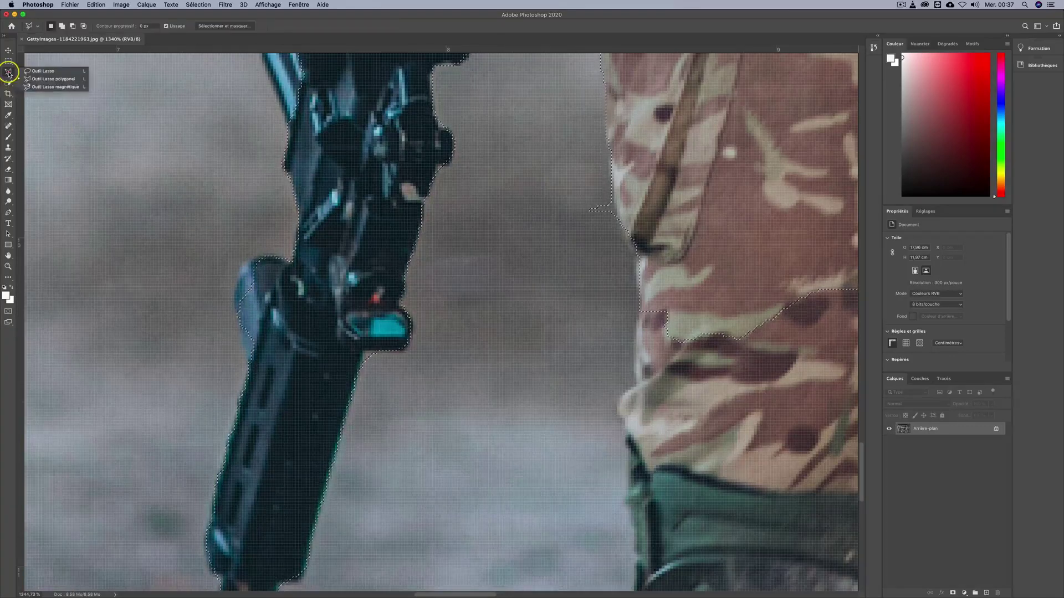
{"action": "left_click", "coordinate": [35, 81]}
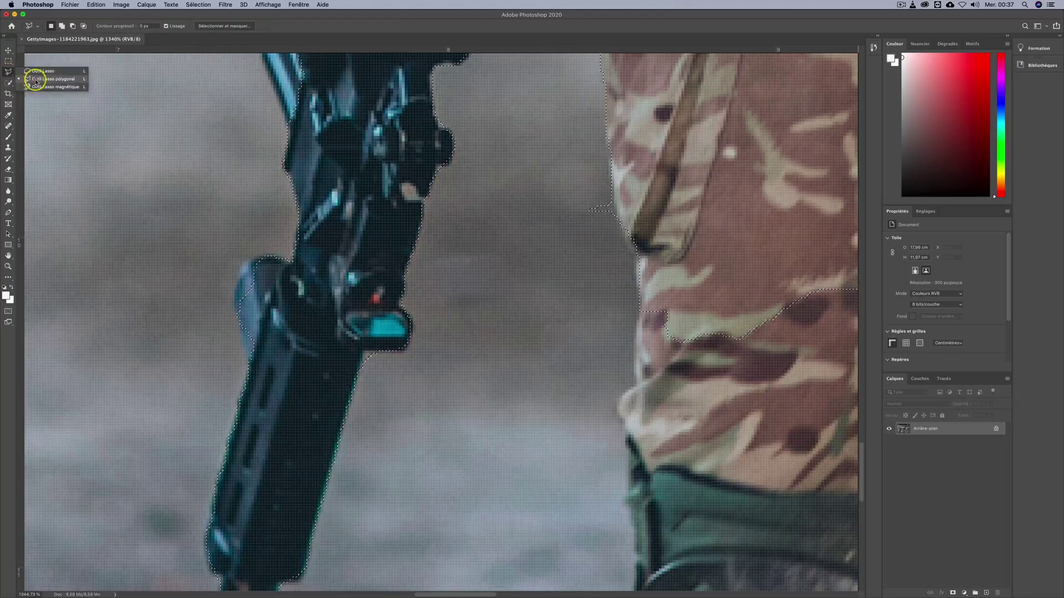
{"action": "left_click", "coordinate": [36, 79]}
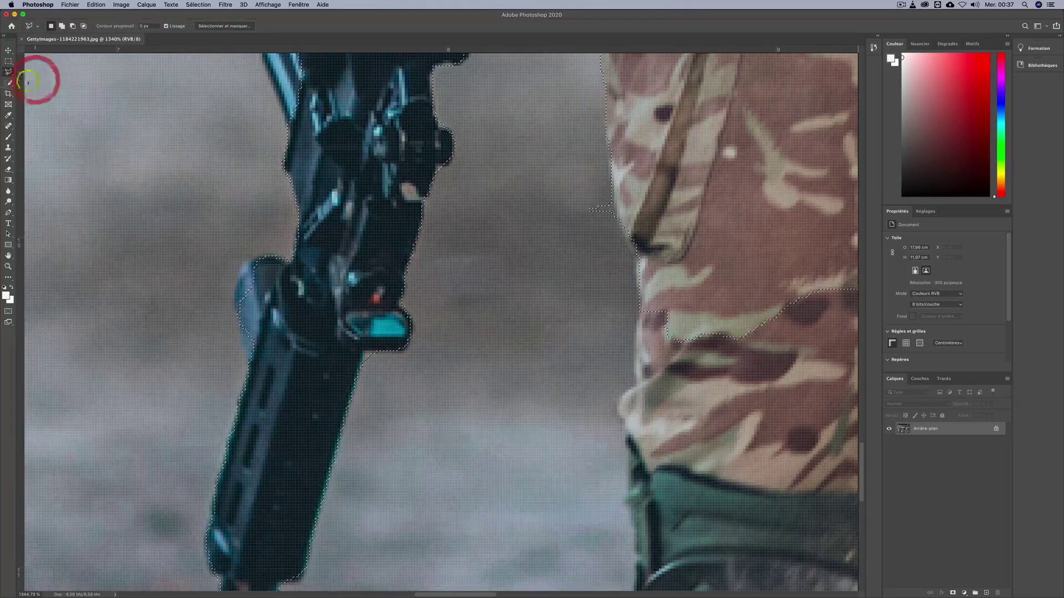
{"action": "left_click", "coordinate": [271, 255]}
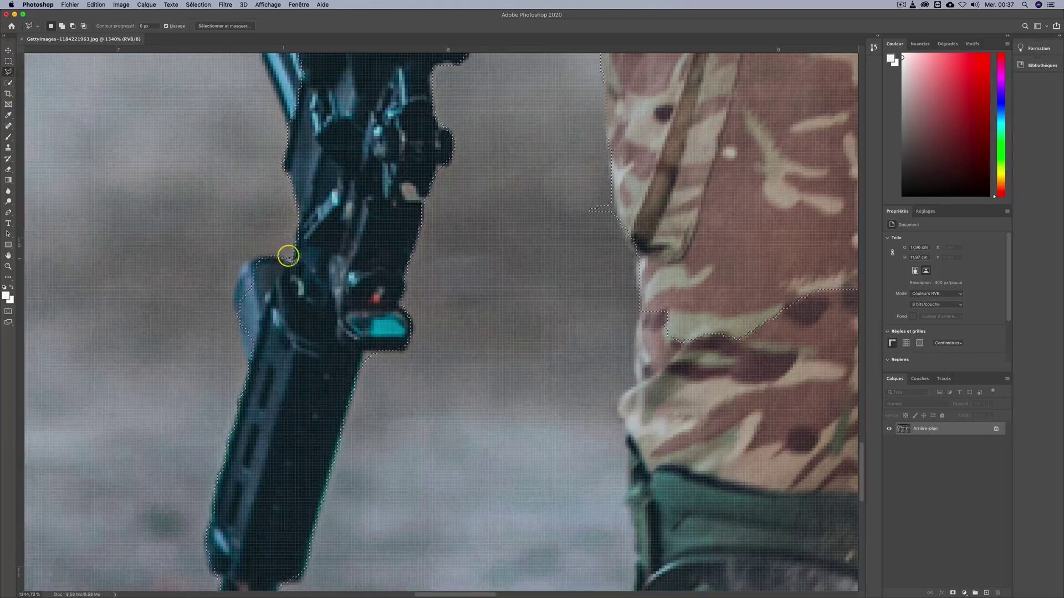
Try adding the bluish part on the rifle's outer side to the selection with a fully traced polygonal outline, and undo that addition
{"action": "scroll", "coordinate": [257, 255], "scroll_direction": "up", "scroll_amount": 3}
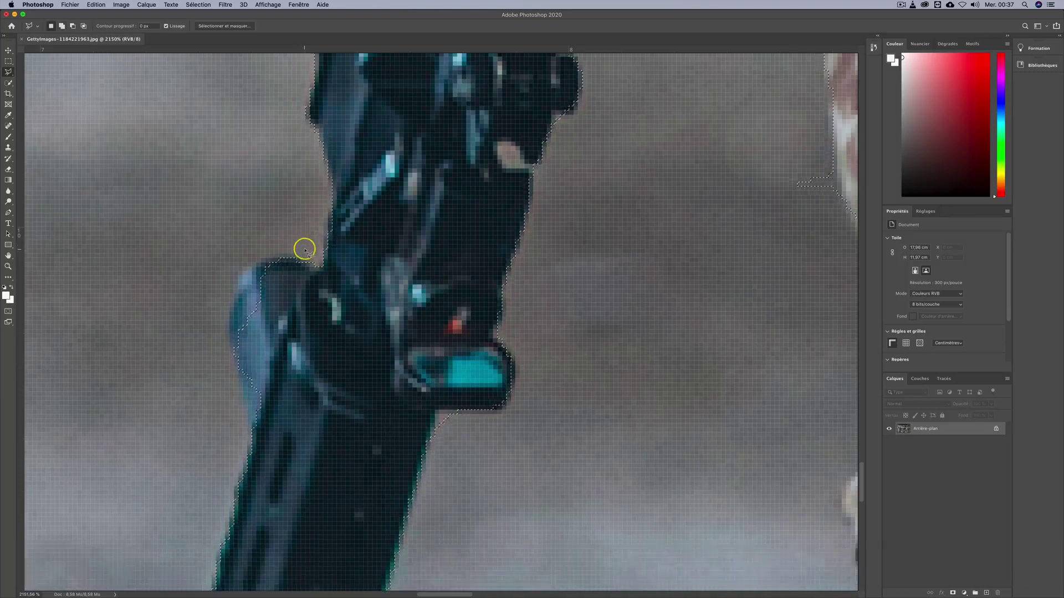
{"action": "key", "text": "alt"}
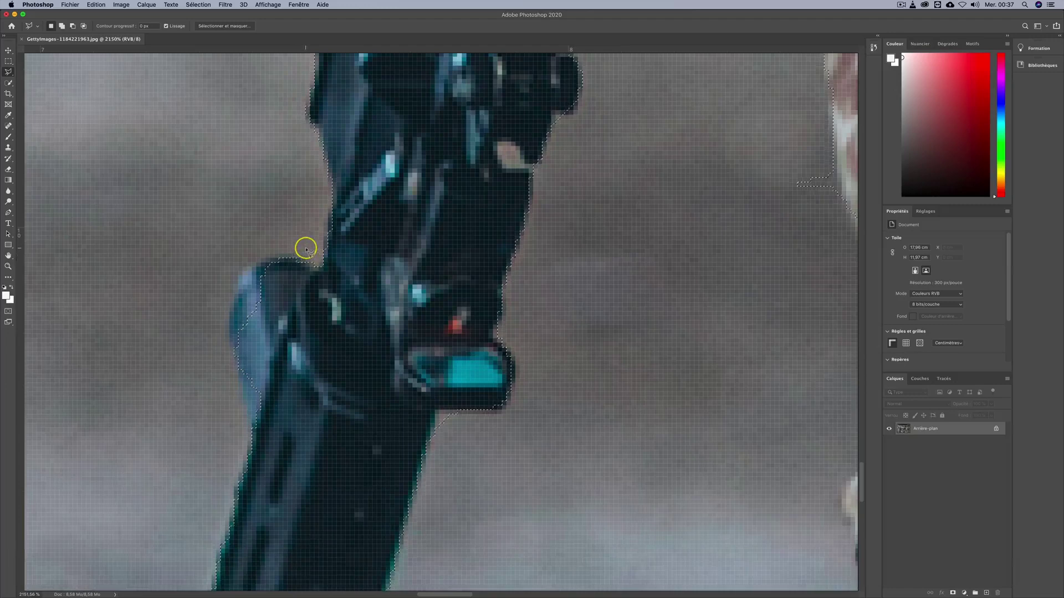
{"action": "key", "text": "shift"}
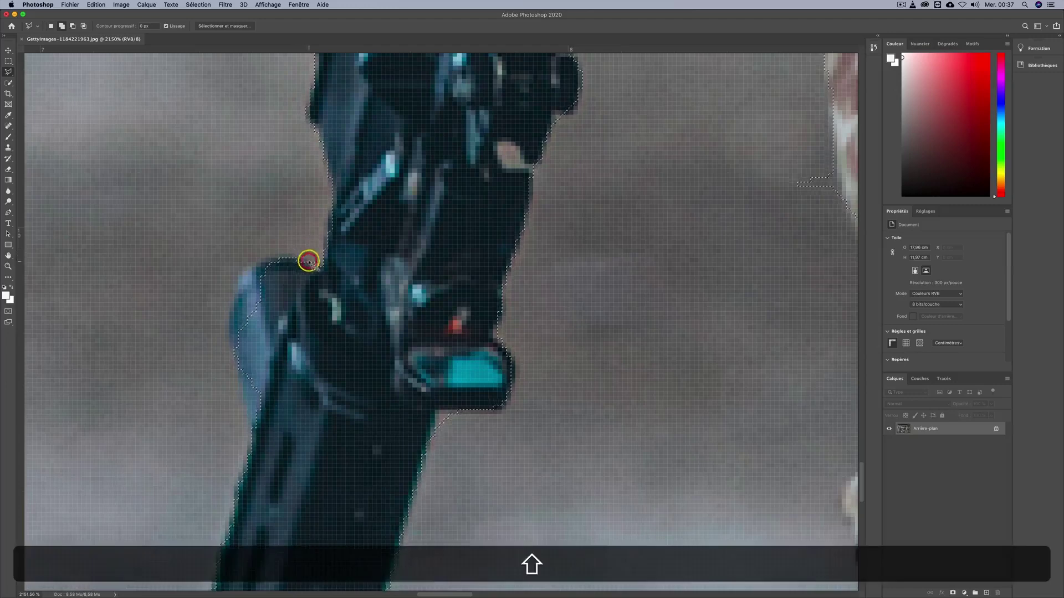
{"action": "left_click", "coordinate": [283, 255]}
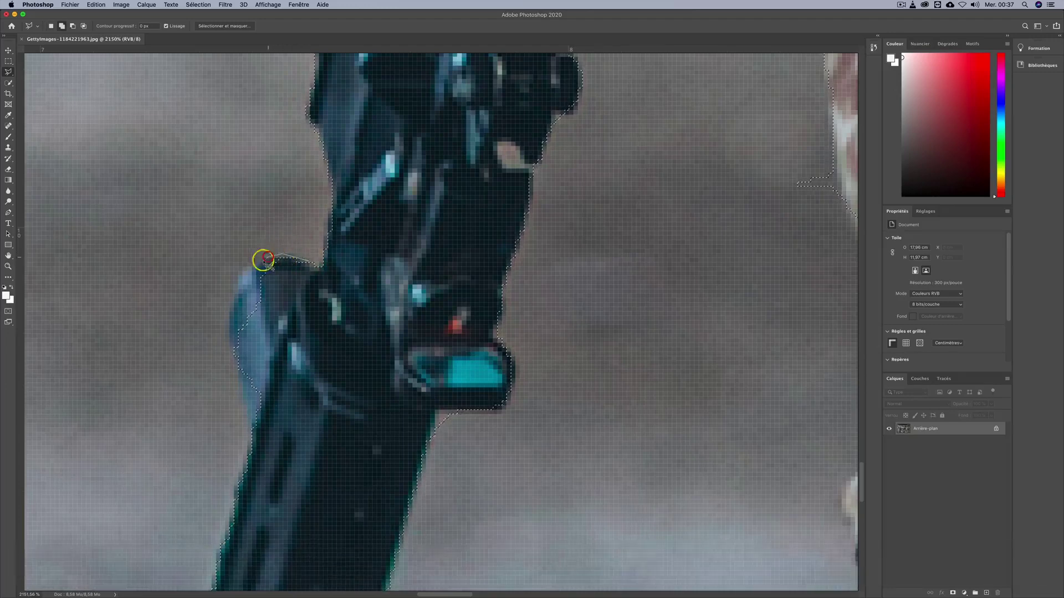
{"action": "left_click", "coordinate": [243, 269]}
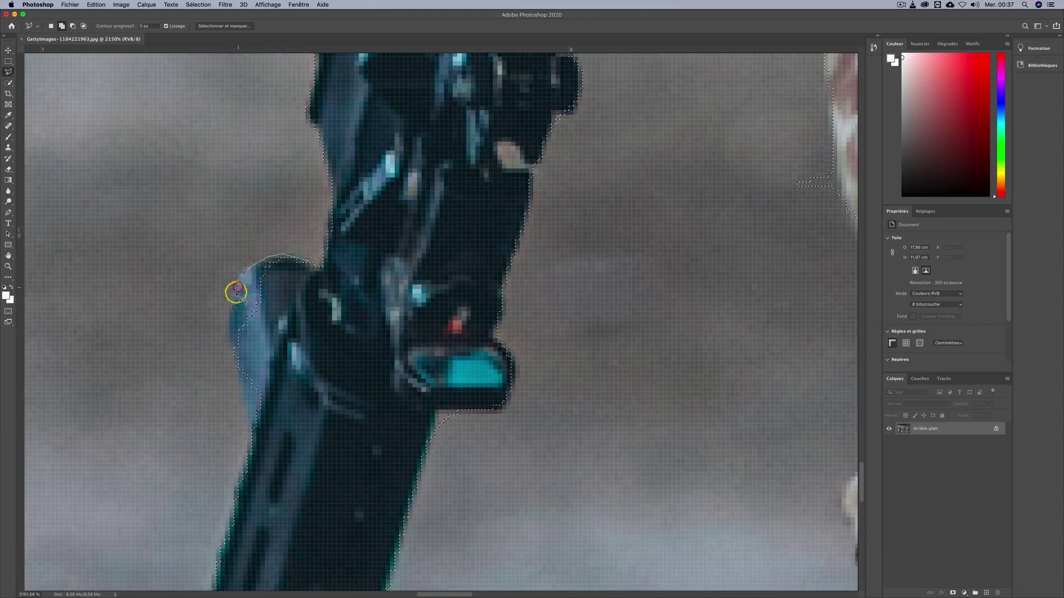
{"action": "left_click", "coordinate": [228, 311]}
{"action": "left_click", "coordinate": [224, 315]}
{"action": "left_click", "coordinate": [231, 350]}
{"action": "left_click", "coordinate": [251, 423]}
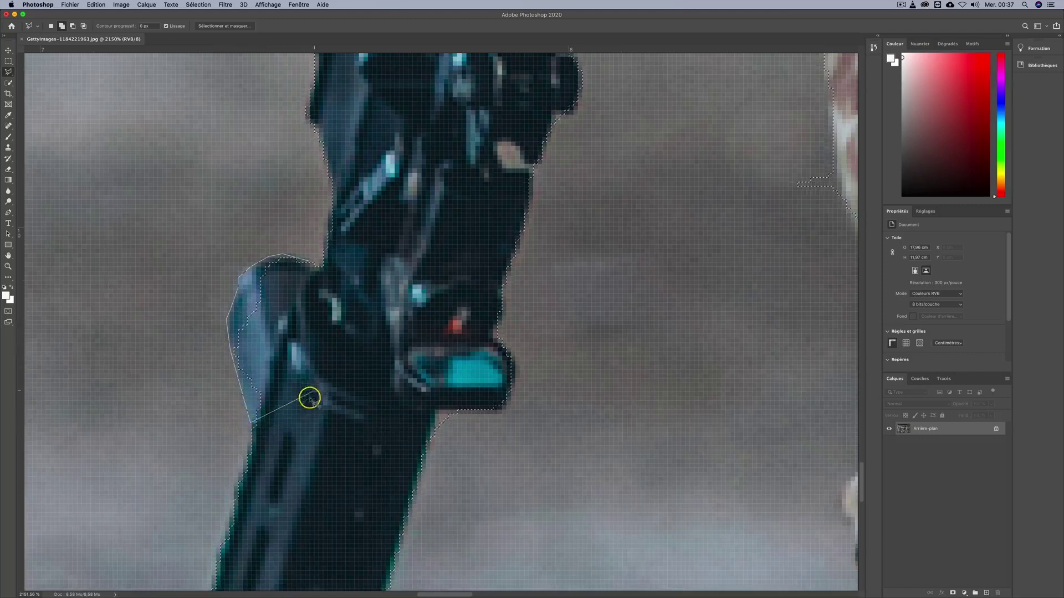
{"action": "left_click", "coordinate": [296, 412]}
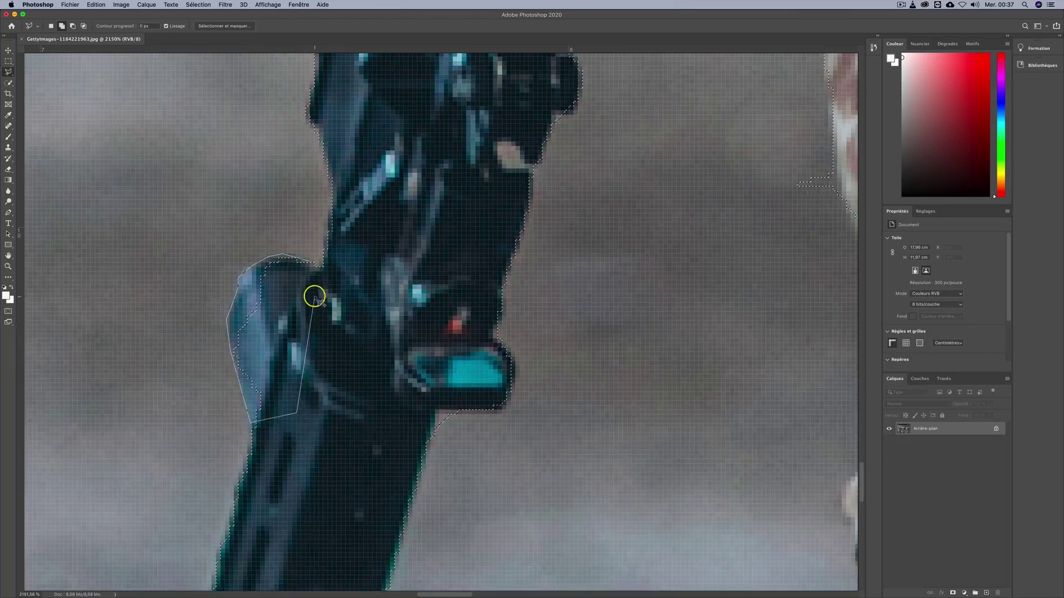
{"action": "left_click", "coordinate": [308, 262]}
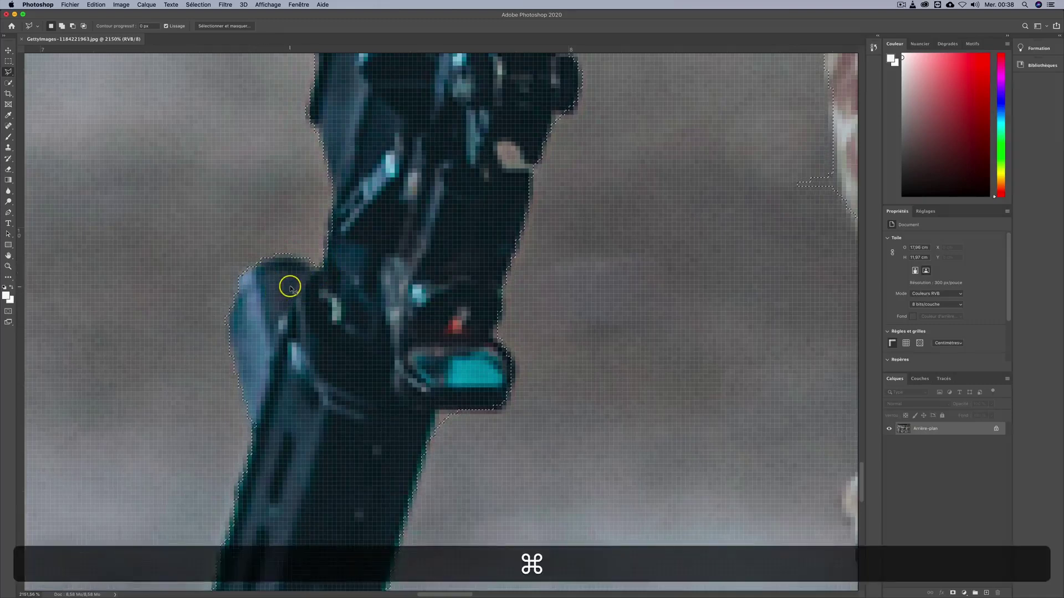
{"action": "key", "text": "super+z"}
Add the bluish part to the selection by tracing only its outer edge and closing the polygon from inside the rifle
{"action": "key", "text": "shift"}
{"action": "mouse_move", "coordinate": [314, 266]}
{"action": "left_mouse_down"}
{"action": "mouse_move", "coordinate": [266, 252]}
{"action": "mouse_move", "coordinate": [235, 290]}
{"action": "mouse_move", "coordinate": [230, 372]}
{"action": "mouse_move", "coordinate": [306, 278]}
{"action": "mouse_move", "coordinate": [325, 290]}
{"action": "mouse_move", "coordinate": [313, 276]}
{"action": "left_mouse_up"}
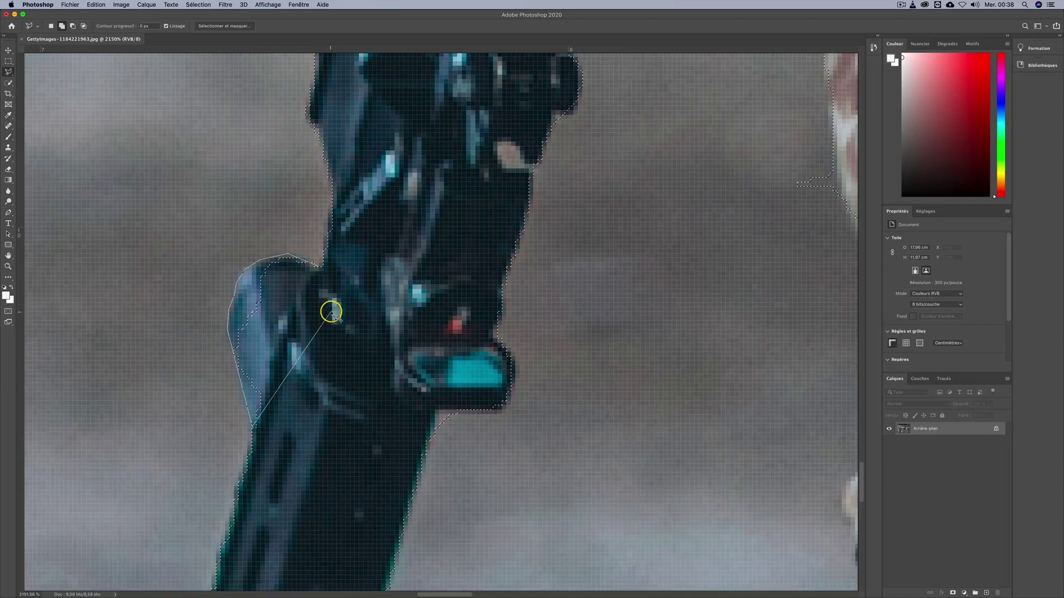
{"action": "key", "text": "super"}
{"action": "left_click", "coordinate": [331, 312], "text": "super"}
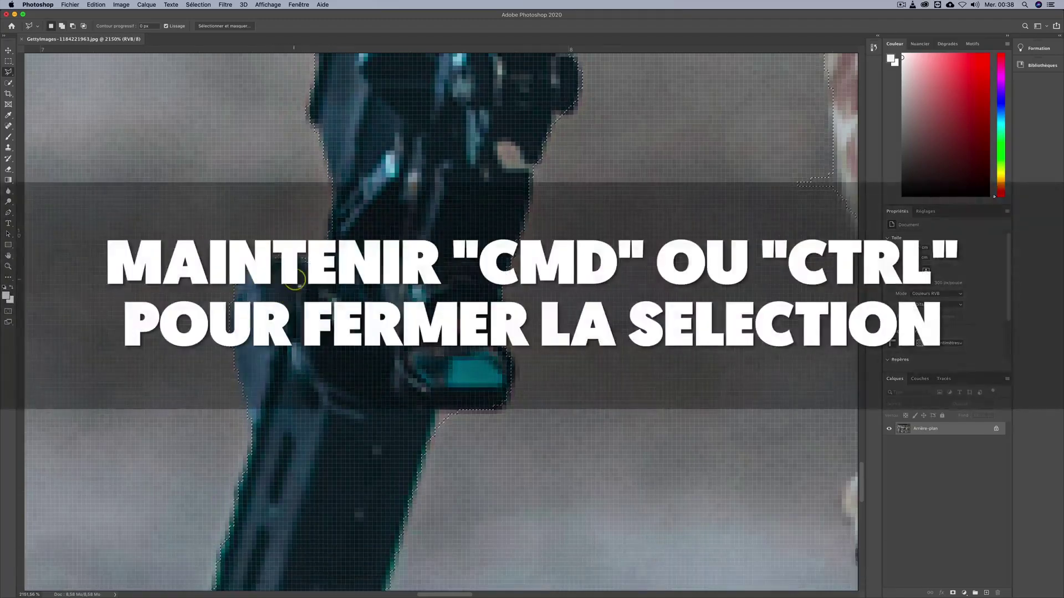
Subtract the small background corner beneath the turquoise sight, beside the handguard, from the selection with the Polygonal Lasso
{"action": "key", "text": "alt"}
{"action": "scroll", "coordinate": [311, 273], "scroll_direction": "down", "scroll_amount": 3}
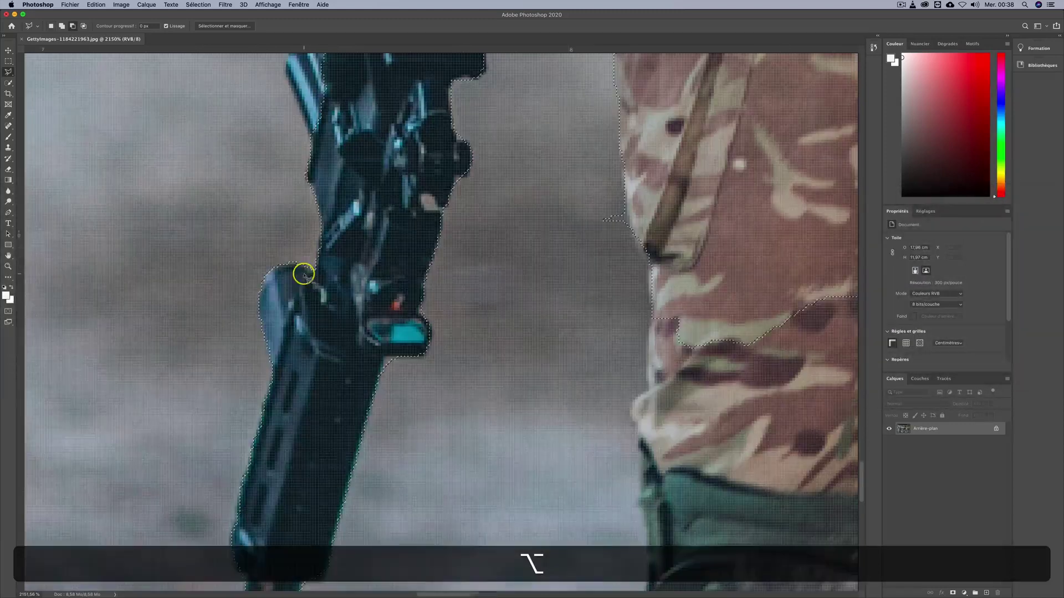
{"action": "scroll", "coordinate": [288, 292], "scroll_direction": "up", "scroll_amount": 4}
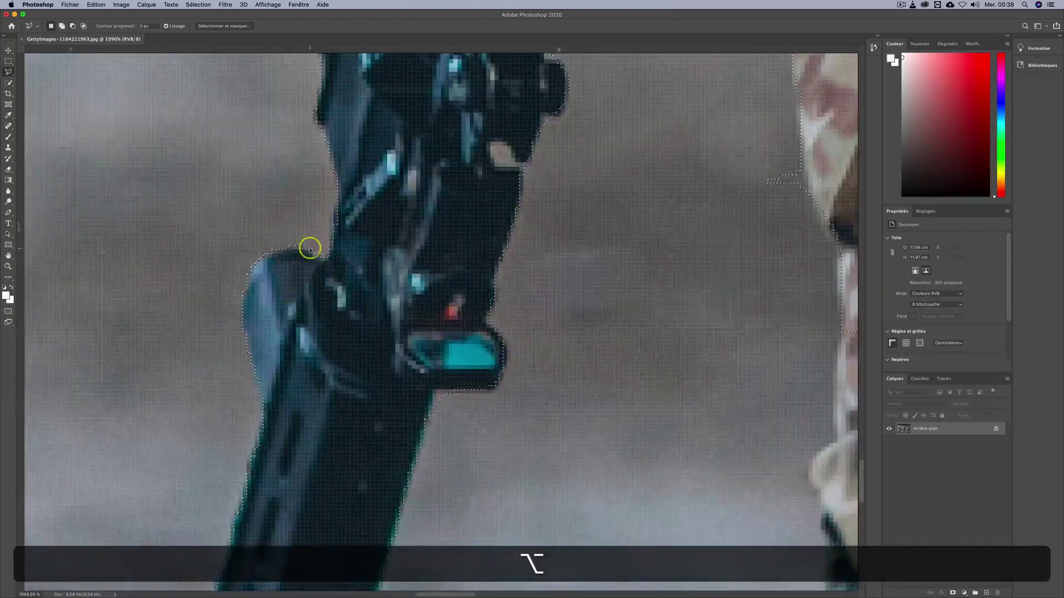
{"action": "scroll", "coordinate": [311, 249], "scroll_direction": "up", "scroll_amount": 2}
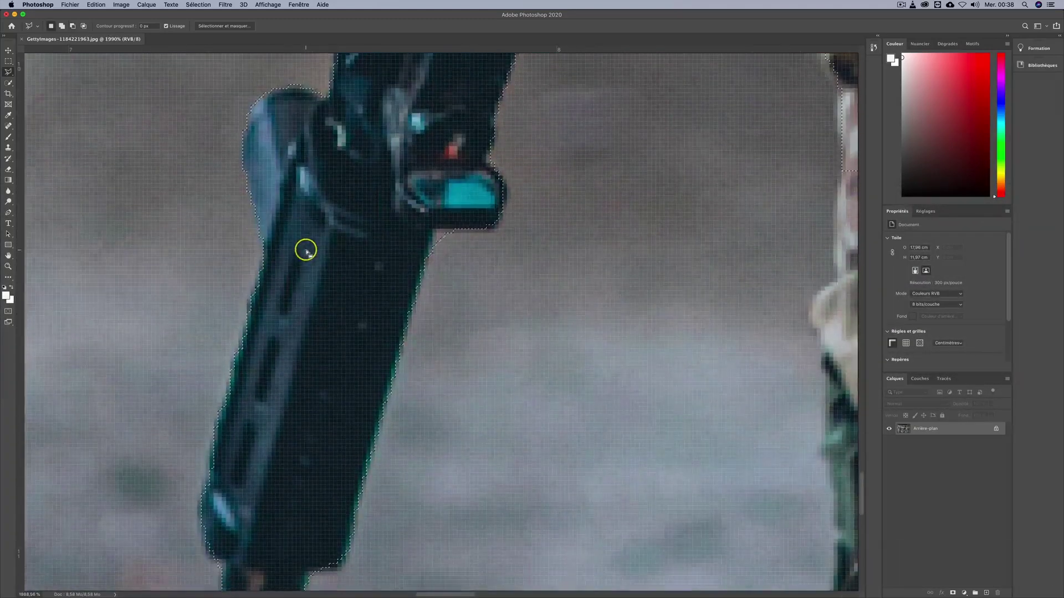
{"action": "key", "text": "alt"}
{"action": "scroll", "coordinate": [446, 247], "scroll_direction": "up", "scroll_amount": 1}
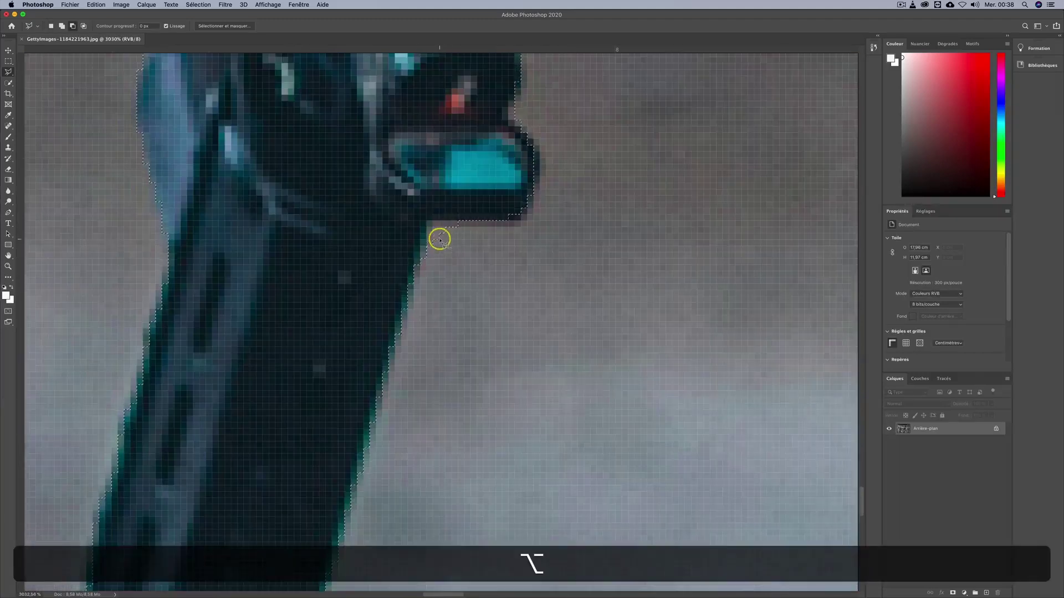
{"action": "scroll", "coordinate": [438, 239], "scroll_direction": "down", "scroll_amount": 2}
{"action": "scroll", "coordinate": [438, 237], "scroll_direction": "up", "scroll_amount": 3}
{"action": "scroll", "coordinate": [437, 232], "scroll_direction": "down", "scroll_amount": 2}
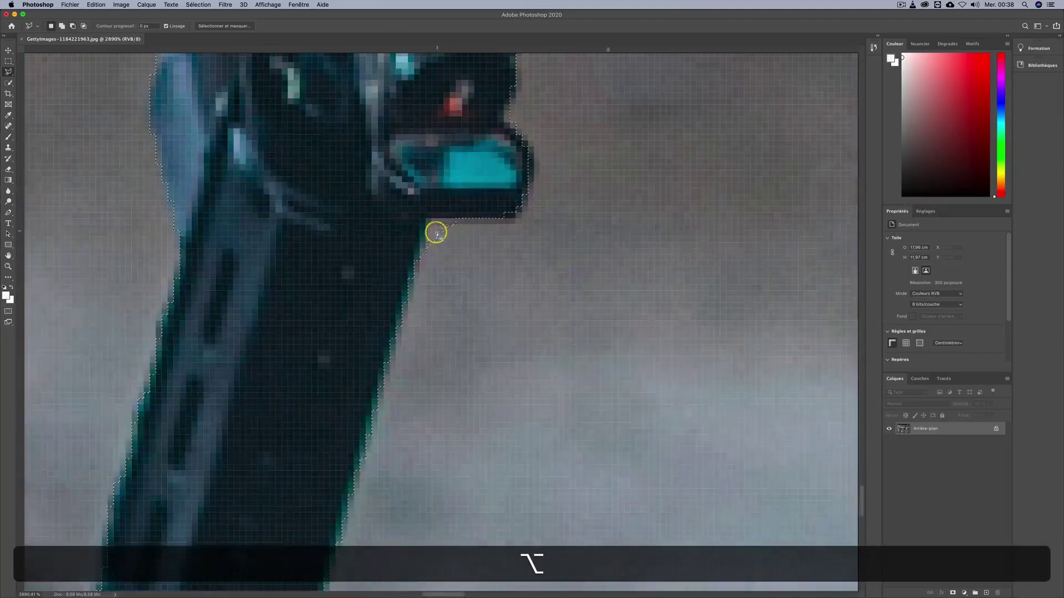
{"action": "left_click", "coordinate": [419, 260], "text": "alt"}
{"action": "left_click", "coordinate": [428, 221]}
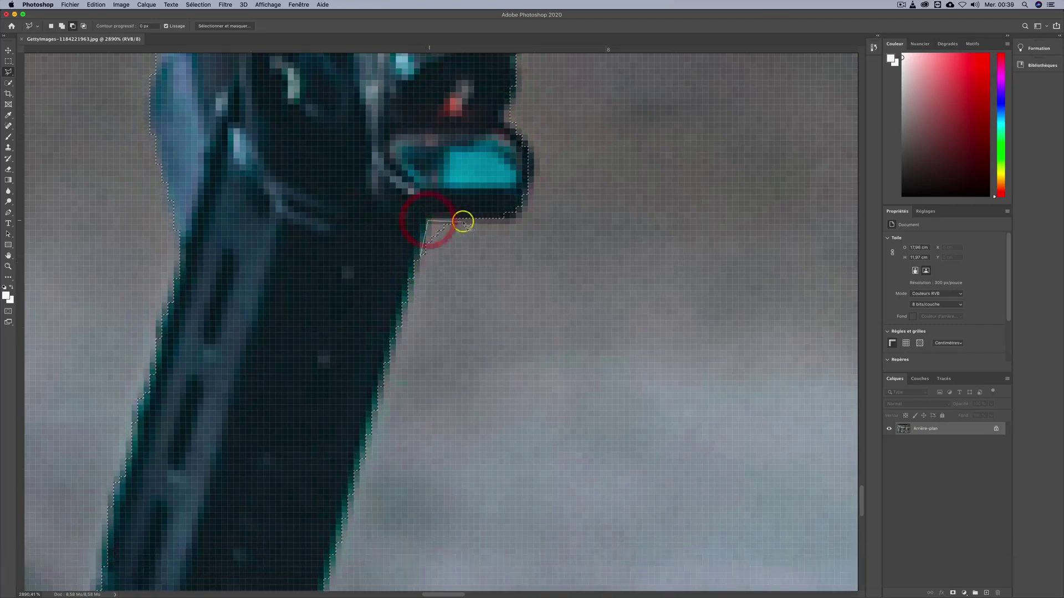
{"action": "left_click", "coordinate": [469, 269], "text": "super"}
Add the middle soldier's lower legs and knee pad, down to the photo's edge, to the selection with the Quick Selection tool
{"action": "scroll", "coordinate": [438, 254], "scroll_direction": "down", "scroll_amount": 4, "text": "alt"}
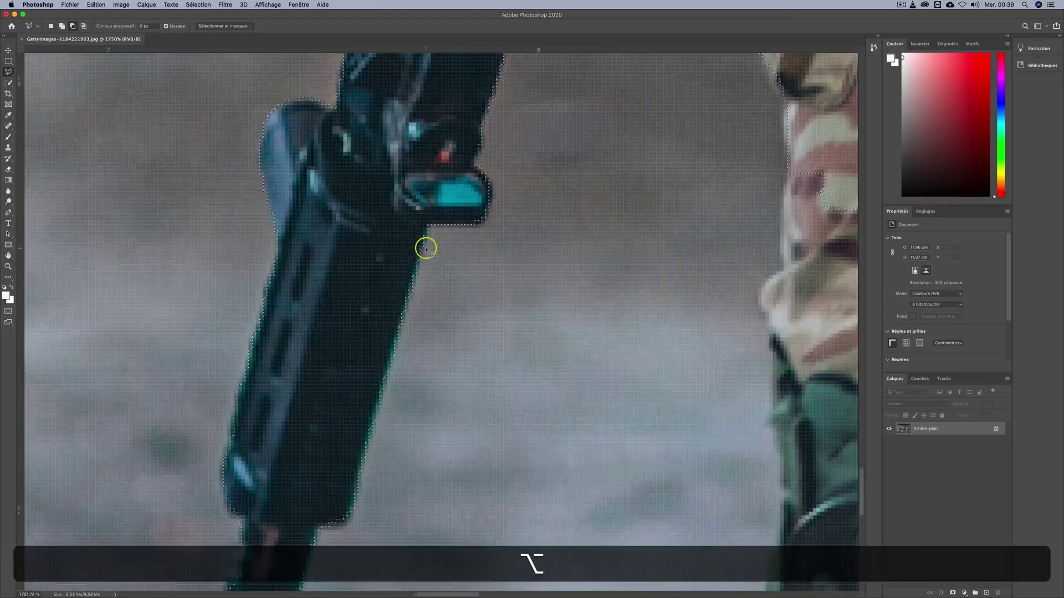
{"action": "scroll", "coordinate": [426, 249], "scroll_direction": "up", "scroll_amount": 2, "text": "alt"}
{"action": "scroll", "coordinate": [404, 235], "scroll_direction": "down", "scroll_amount": 4, "text": "alt"}
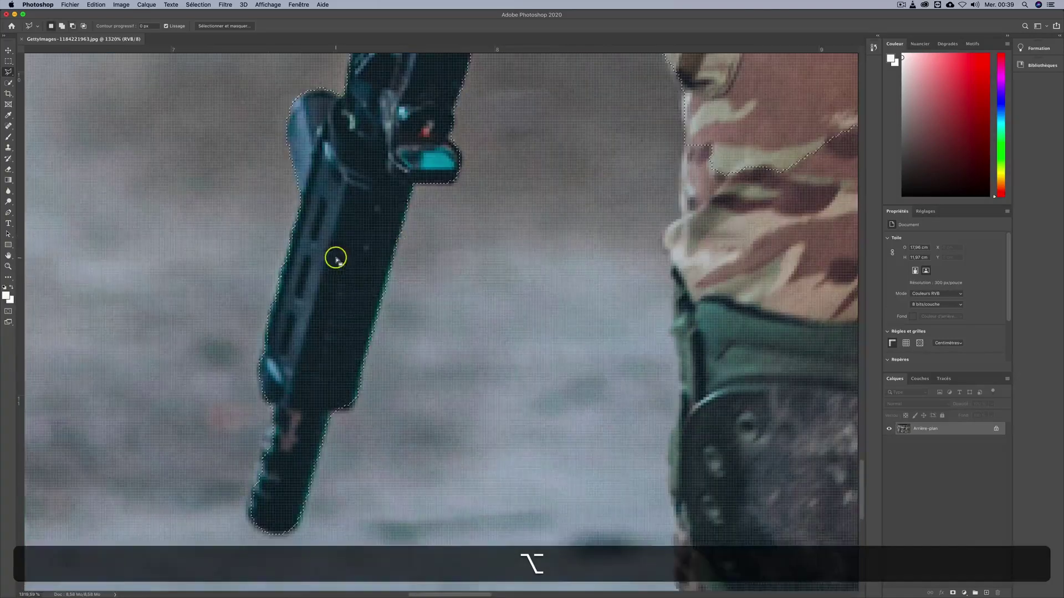
{"action": "scroll", "coordinate": [335, 265], "scroll_direction": "down", "scroll_amount": 3, "text": "alt"}
{"action": "scroll", "coordinate": [480, 316], "scroll_direction": "down", "scroll_amount": 2, "text": "alt"}
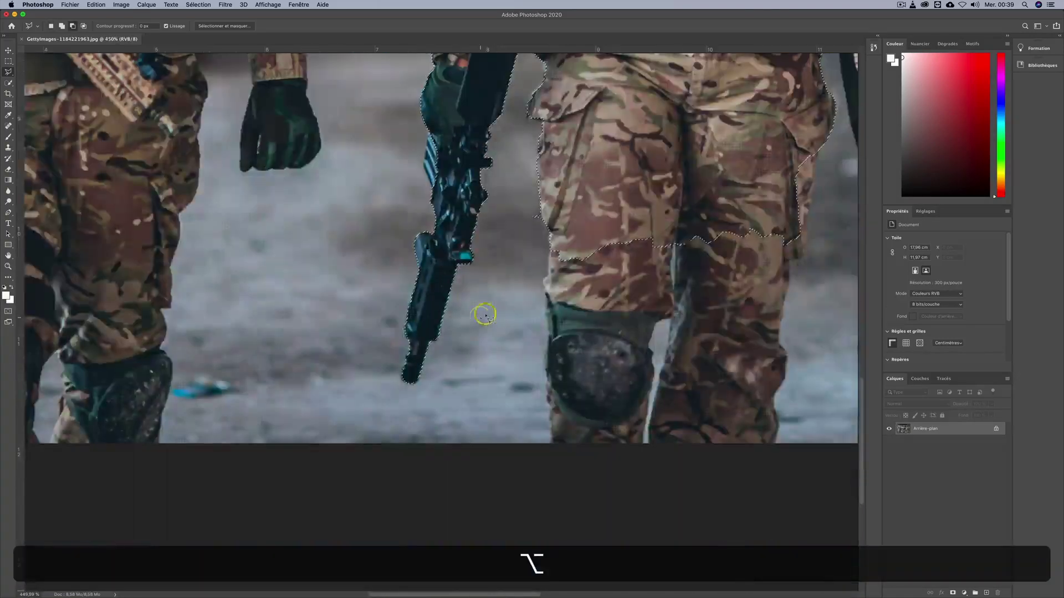
{"action": "scroll", "coordinate": [515, 306], "scroll_direction": "down", "scroll_amount": 3, "text": "alt"}
{"action": "scroll", "coordinate": [480, 375], "scroll_direction": "up", "scroll_amount": 2, "text": "alt"}
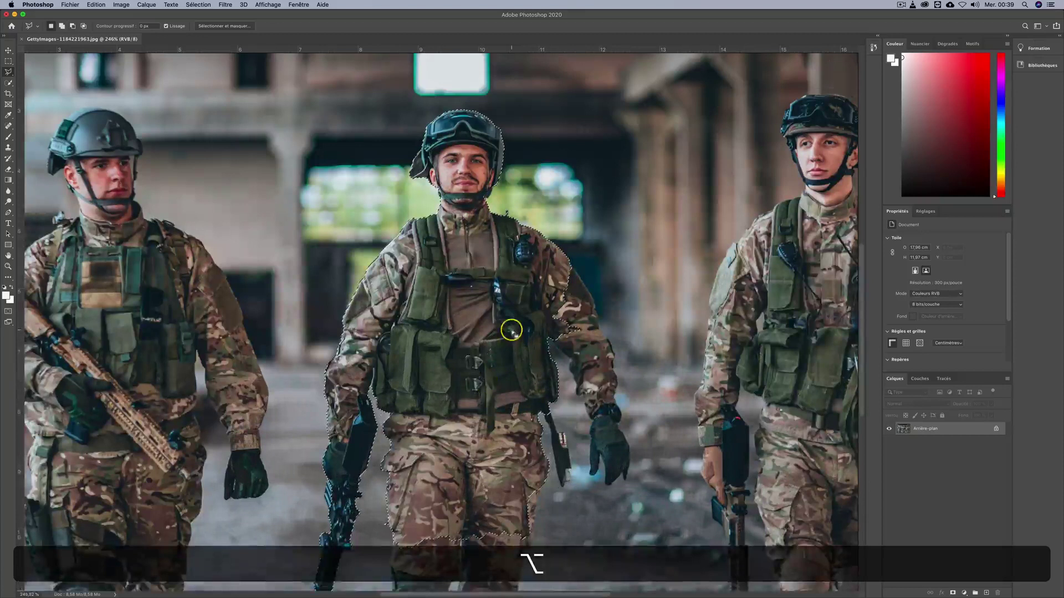
{"action": "scroll", "coordinate": [510, 331], "scroll_direction": "down", "scroll_amount": 1}
{"action": "key", "text": "w"}
{"action": "scroll", "coordinate": [438, 344], "scroll_direction": "up", "scroll_amount": 2, "text": "alt"}
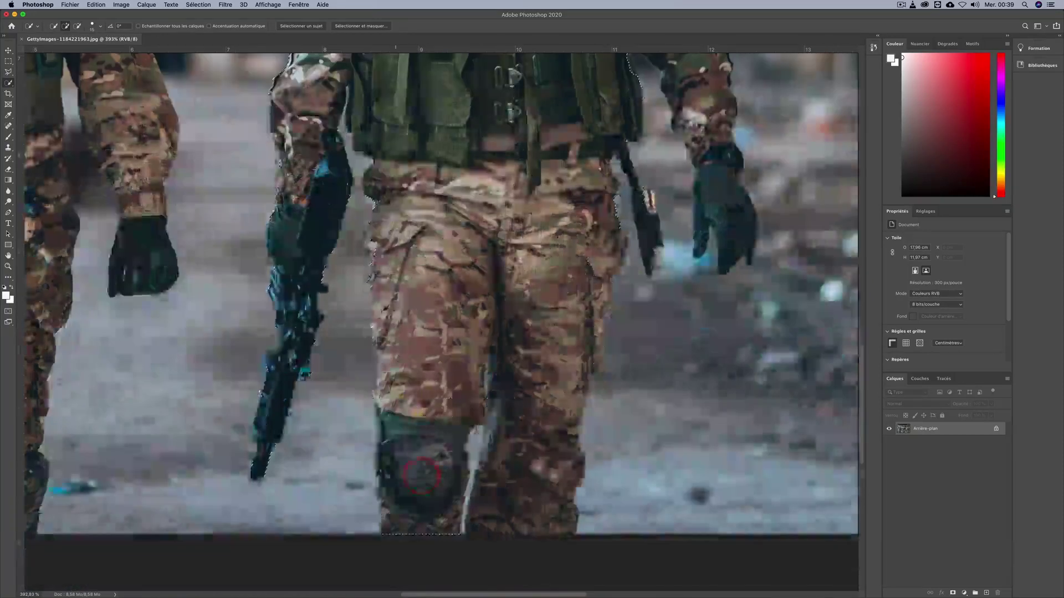
{"action": "scroll", "coordinate": [572, 257], "scroll_direction": "down", "scroll_amount": 2}
{"action": "scroll", "coordinate": [480, 309], "scroll_direction": "up", "scroll_amount": 2, "text": "alt"}
{"action": "mouse_move", "coordinate": [476, 447]}
{"action": "left_mouse_down"}
{"action": "mouse_move", "coordinate": [484, 388]}
{"action": "mouse_move", "coordinate": [449, 444]}
{"action": "left_mouse_up"}
{"action": "scroll", "coordinate": [457, 414], "scroll_direction": "up", "scroll_amount": 2, "text": "alt"}
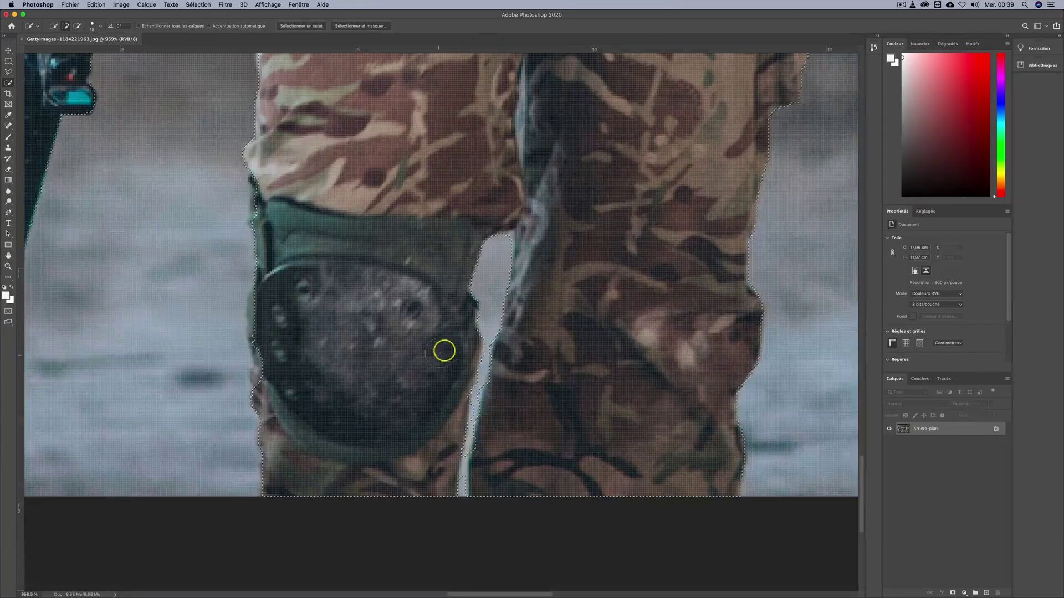
Subtract the narrow background gap between the legs below the knee pad from the selection with the Polygonal Lasso
{"action": "scroll", "coordinate": [446, 350], "scroll_direction": "down", "scroll_amount": 1}
{"action": "scroll", "coordinate": [480, 355], "scroll_direction": "up", "scroll_amount": 2, "text": "alt"}
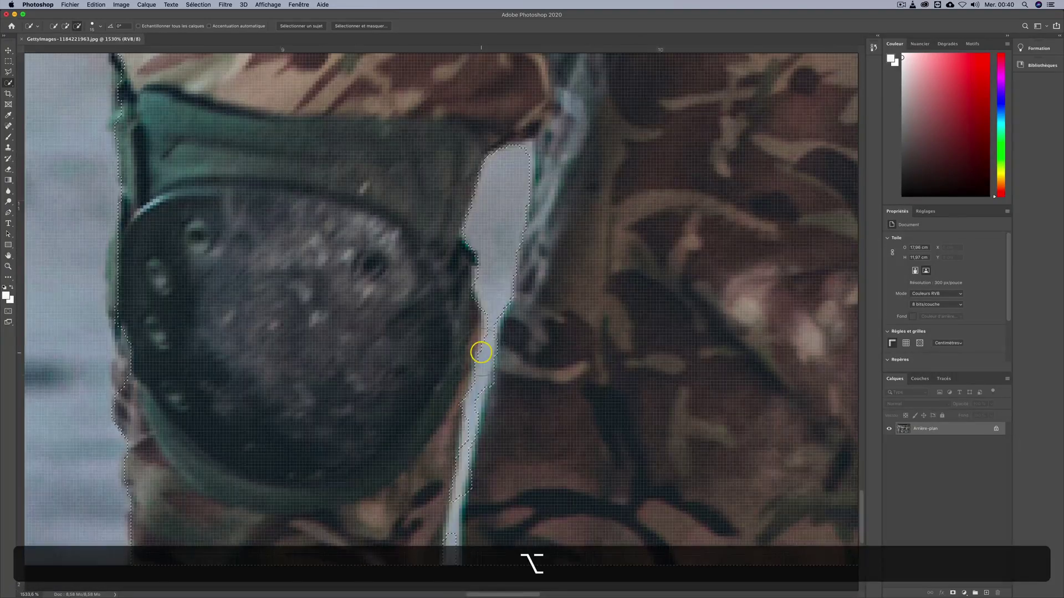
{"action": "scroll", "coordinate": [505, 299], "scroll_direction": "down", "scroll_amount": 2, "text": "alt"}
{"action": "scroll", "coordinate": [493, 364], "scroll_direction": "up", "scroll_amount": 1}
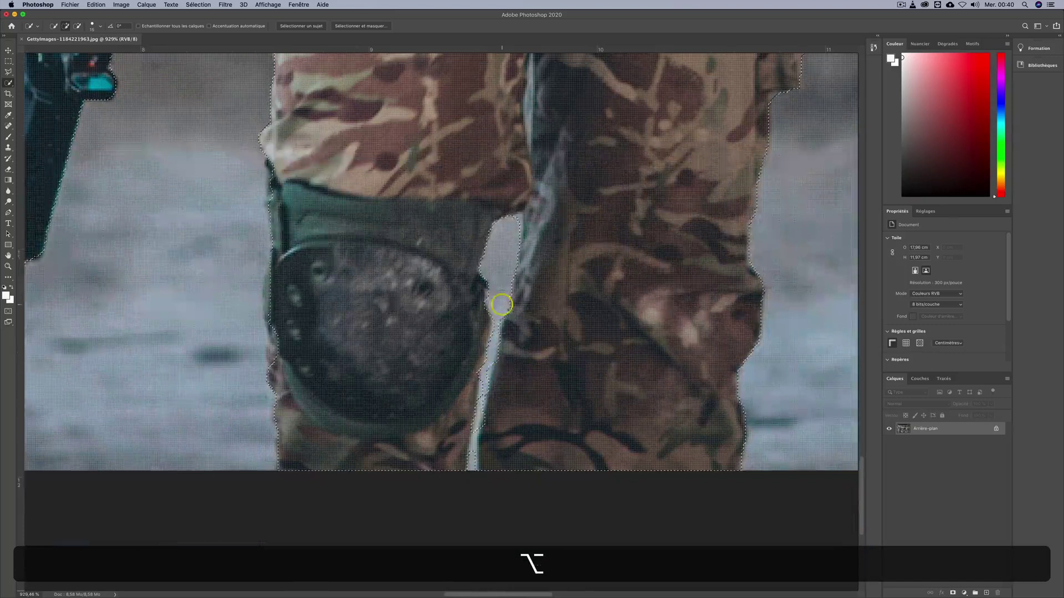
{"action": "scroll", "coordinate": [501, 321], "scroll_direction": "down", "scroll_amount": 4}
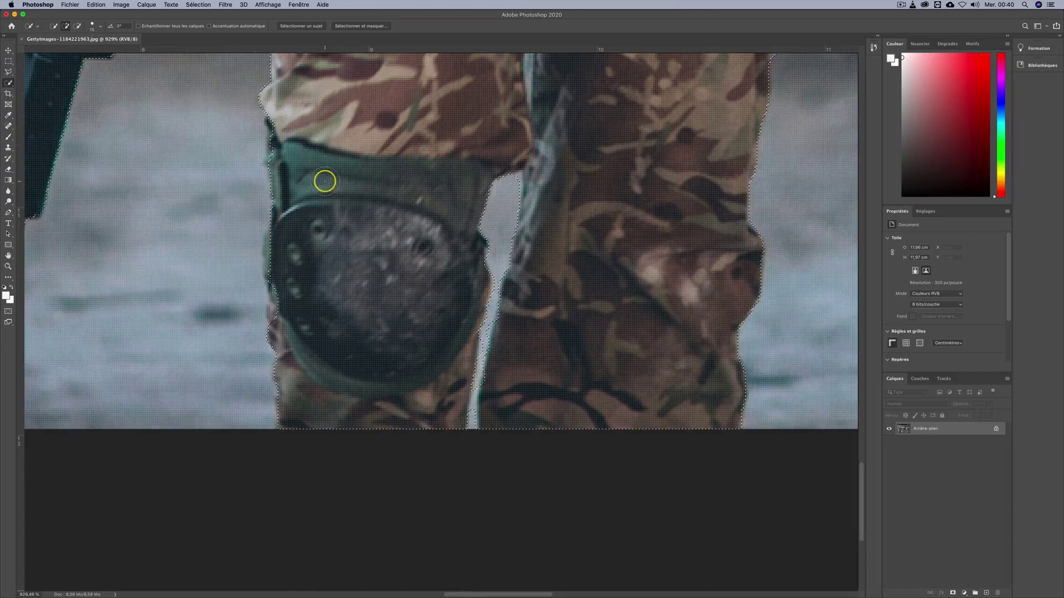
{"action": "key", "text": "l"}
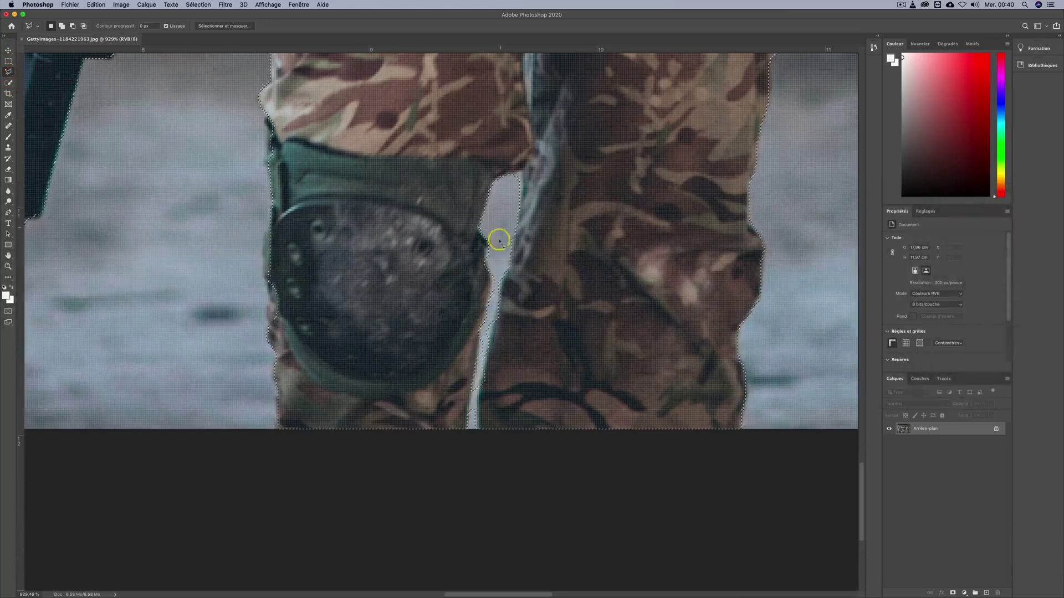
{"action": "scroll", "coordinate": [493, 290], "scroll_direction": "up", "scroll_amount": 5}
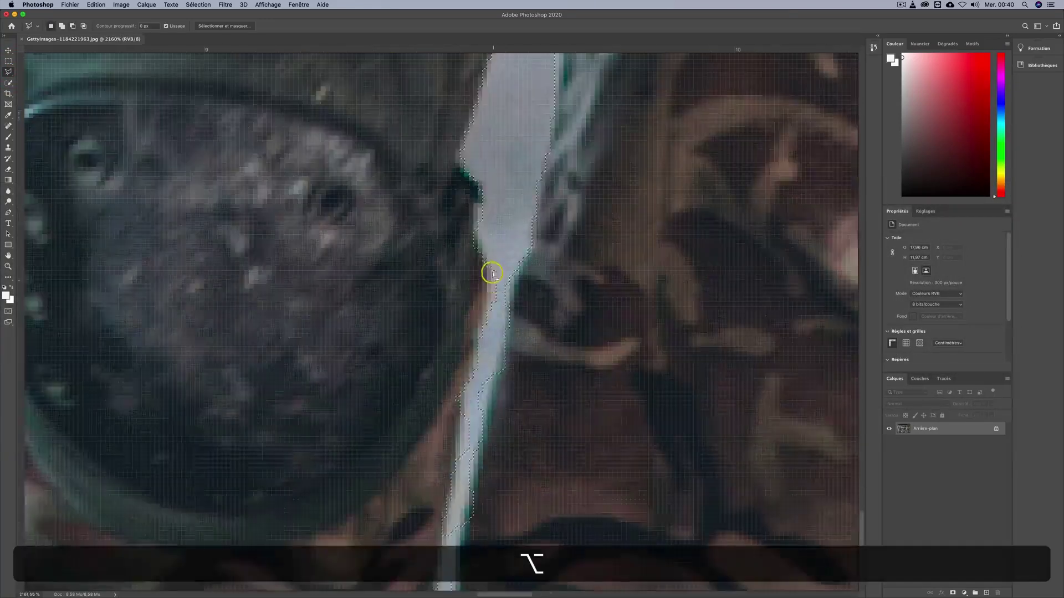
{"action": "scroll", "coordinate": [493, 270], "scroll_direction": "down", "scroll_amount": 3}
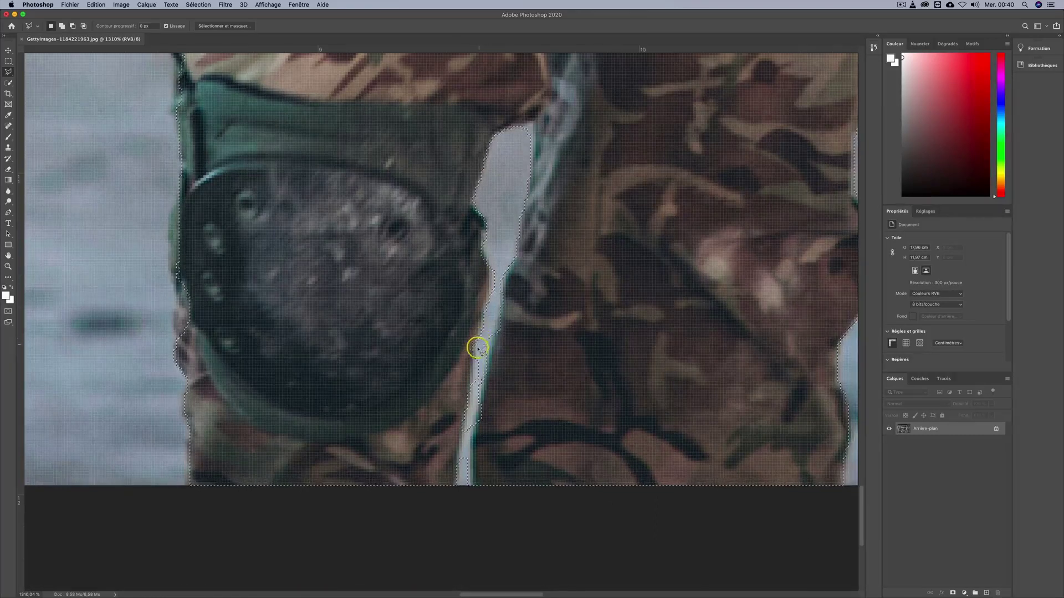
{"action": "key", "text": "alt"}
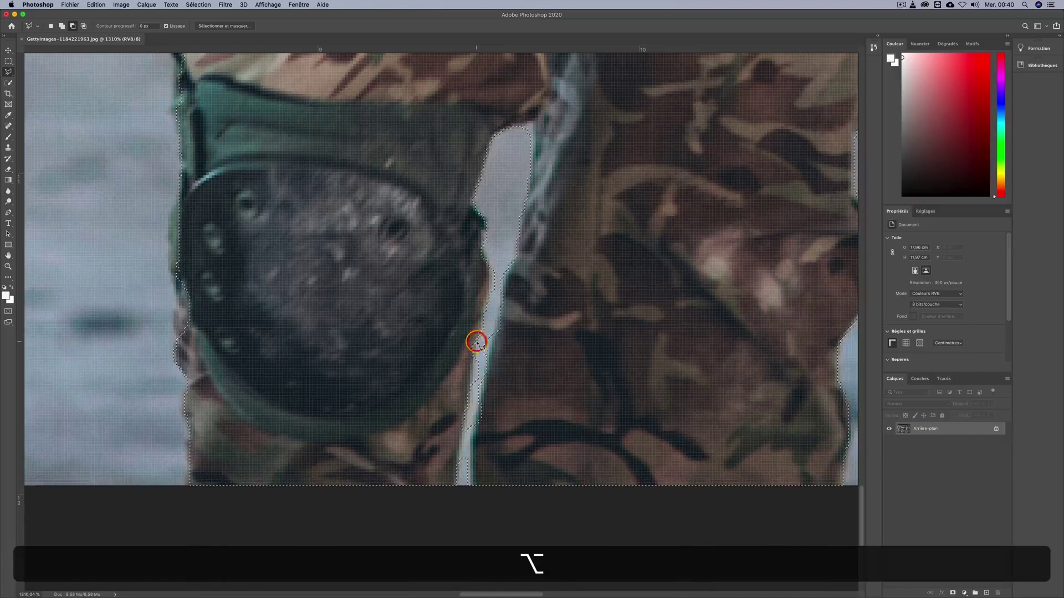
{"action": "left_click_drag", "start_coordinate": [461, 408], "coordinate": [461, 435]}
{"action": "left_click", "coordinate": [454, 494]}
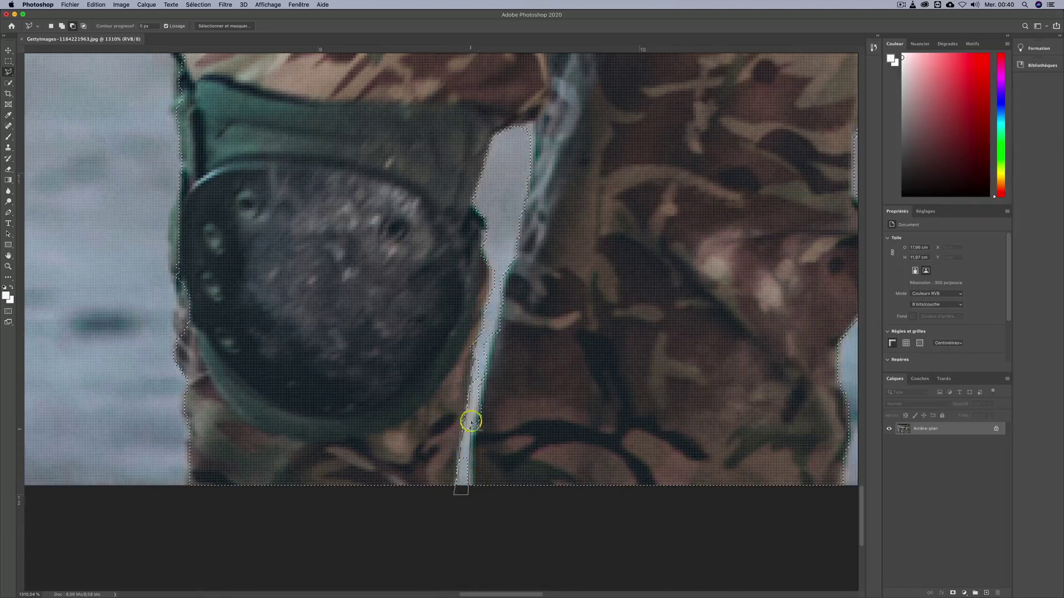
{"action": "left_click", "coordinate": [473, 410]}
{"action": "left_click", "coordinate": [482, 381]}
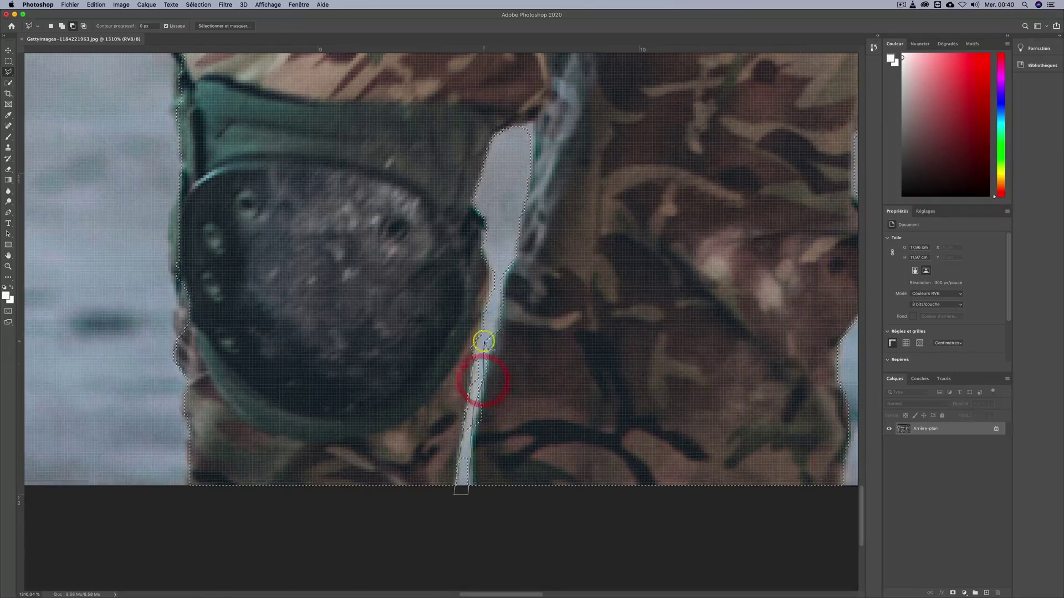
{"action": "left_click", "coordinate": [505, 251], "text": "super"}
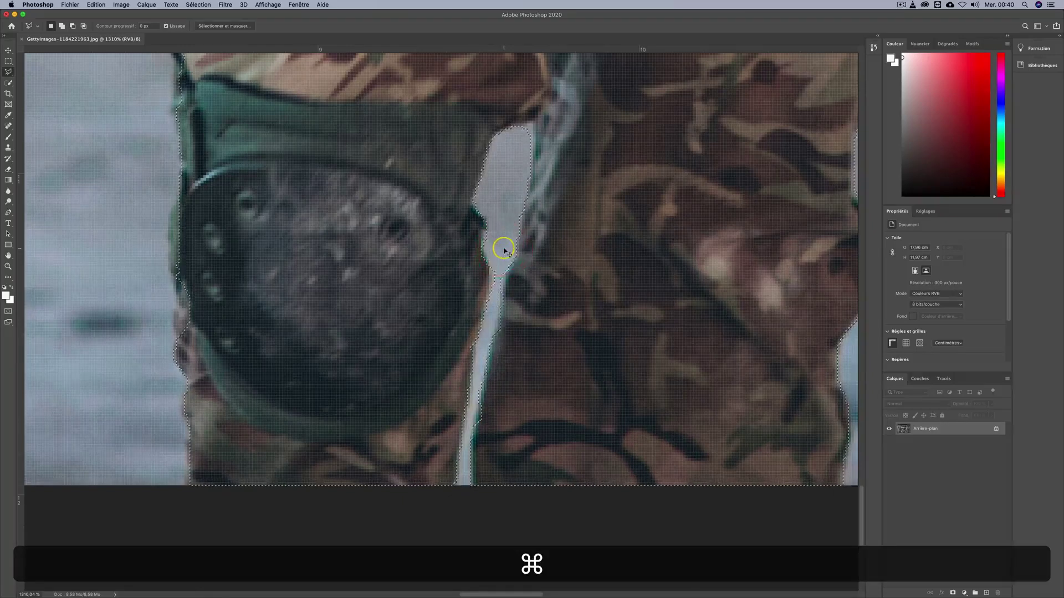
Add the missed strip of the trouser leg along the narrow gap beside the knee pad to the selection with the Polygonal Lasso
{"action": "scroll", "coordinate": [470, 404], "scroll_direction": "up", "scroll_amount": 3}
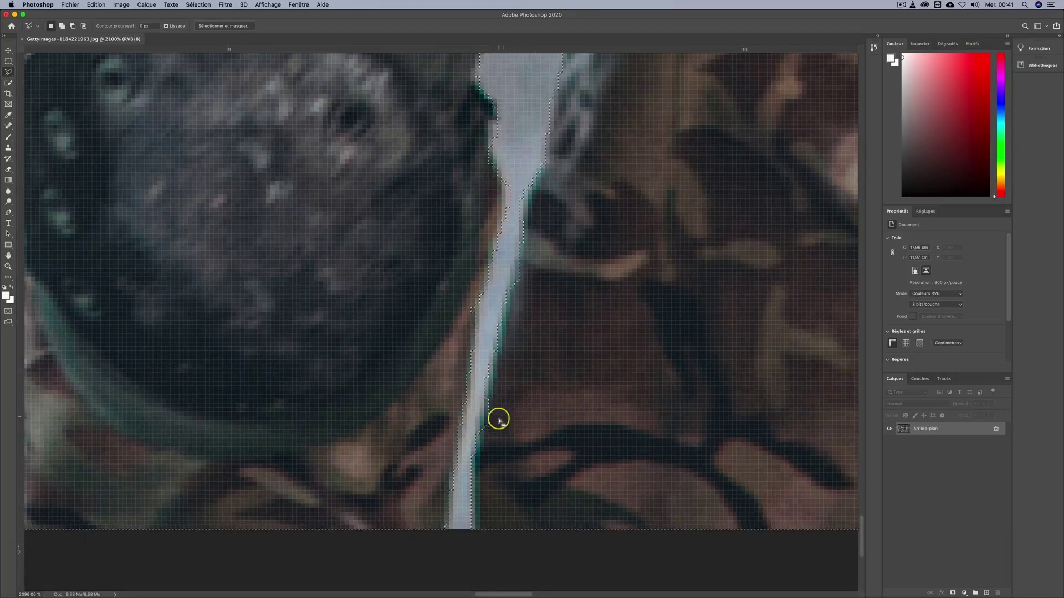
{"action": "key", "text": "shift"}
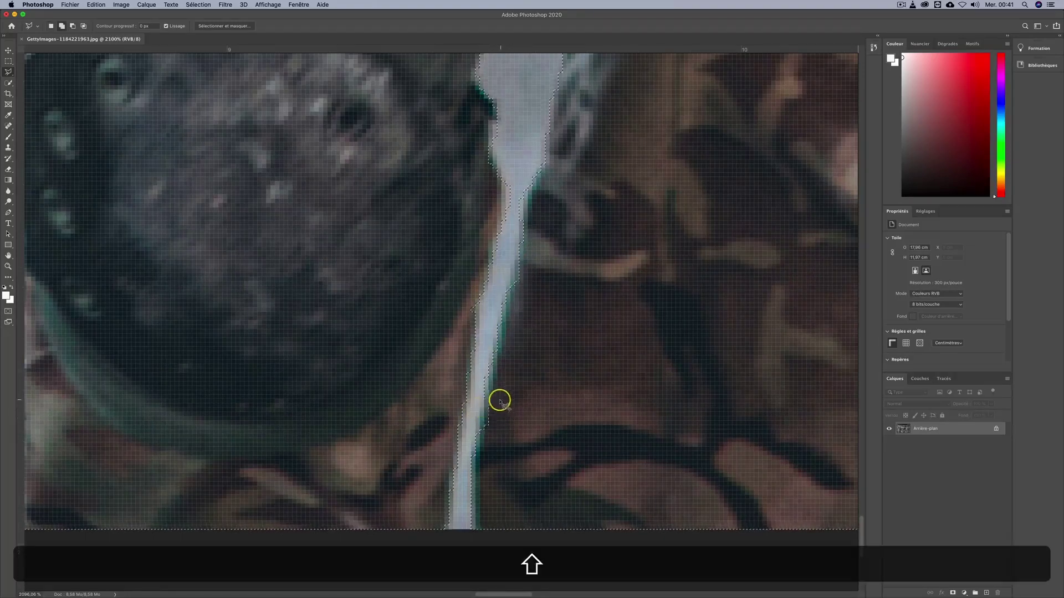
{"action": "left_click", "coordinate": [486, 427]}
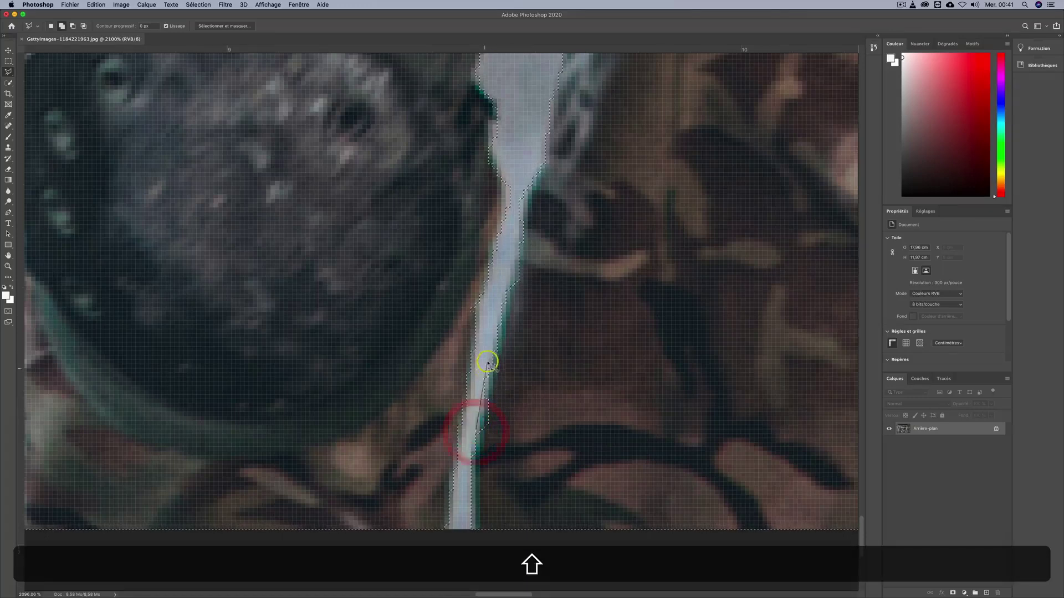
{"action": "left_click", "coordinate": [525, 198]}
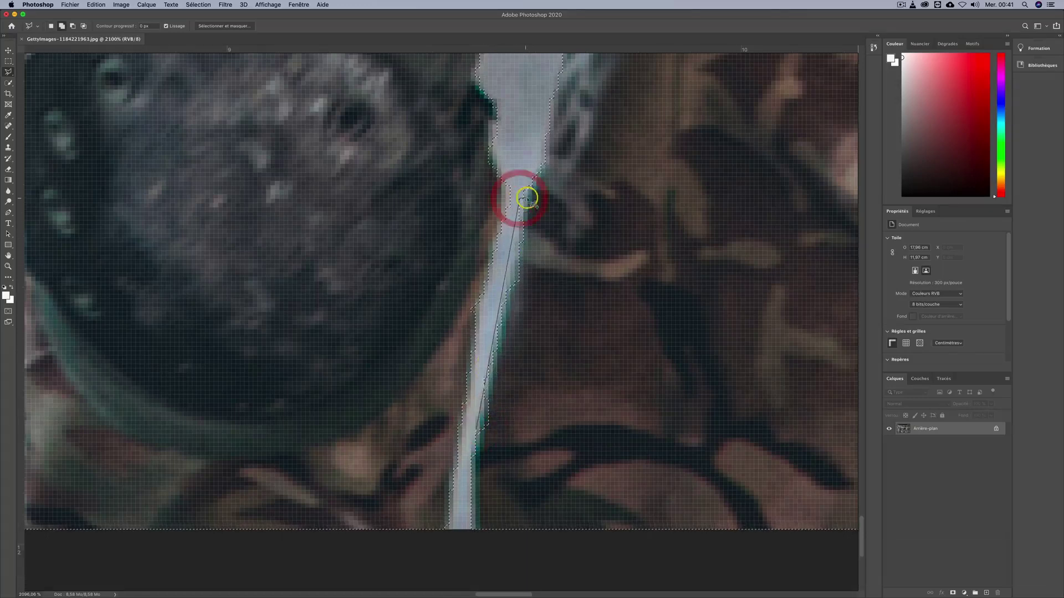
{"action": "left_click", "coordinate": [606, 275], "text": "super"}
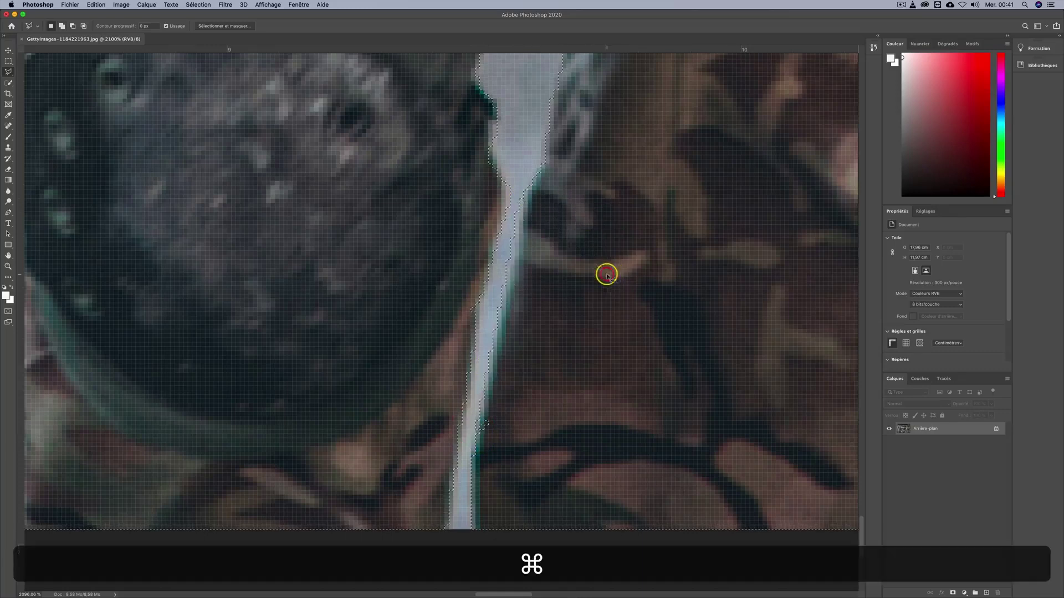
Add the small remaining notch on the trouser leg's edge, near the lower end of the gap, to the selection
{"action": "left_click", "coordinate": [492, 411], "text": "shift"}
{"action": "left_click", "coordinate": [473, 438]}
{"action": "left_click", "coordinate": [495, 459]}
{"action": "left_click", "coordinate": [527, 411]}
{"action": "left_click", "coordinate": [533, 367], "text": "super"}
Subtract the thin light background sliver between the thighs, just above the knee pad, from the selection with the Polygonal Lasso
{"action": "scroll", "coordinate": [533, 367], "scroll_direction": "down", "scroll_amount": 8}
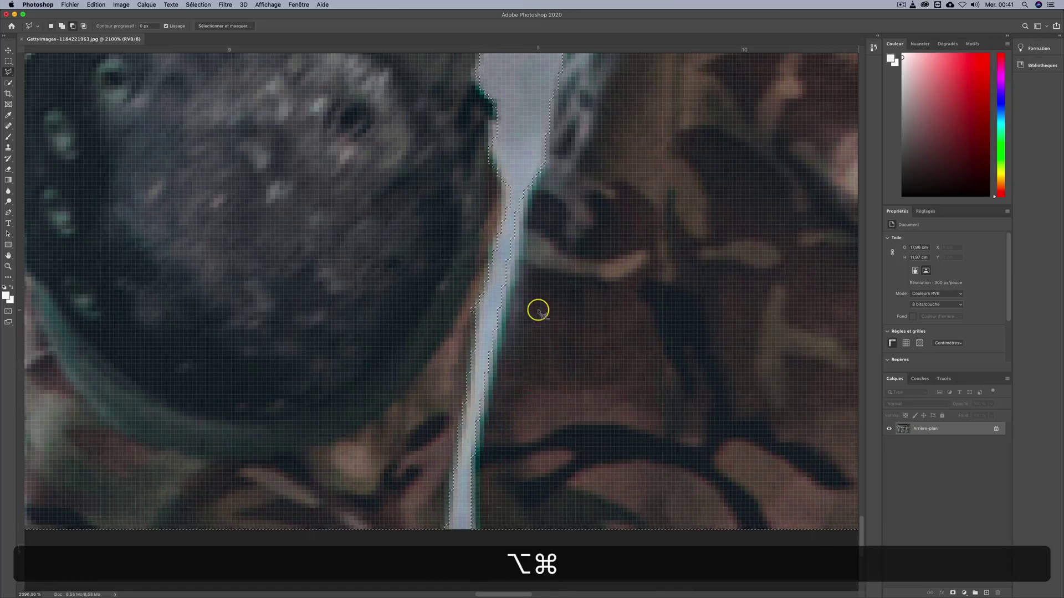
{"action": "scroll", "coordinate": [582, 300], "scroll_direction": "down", "scroll_amount": 2}
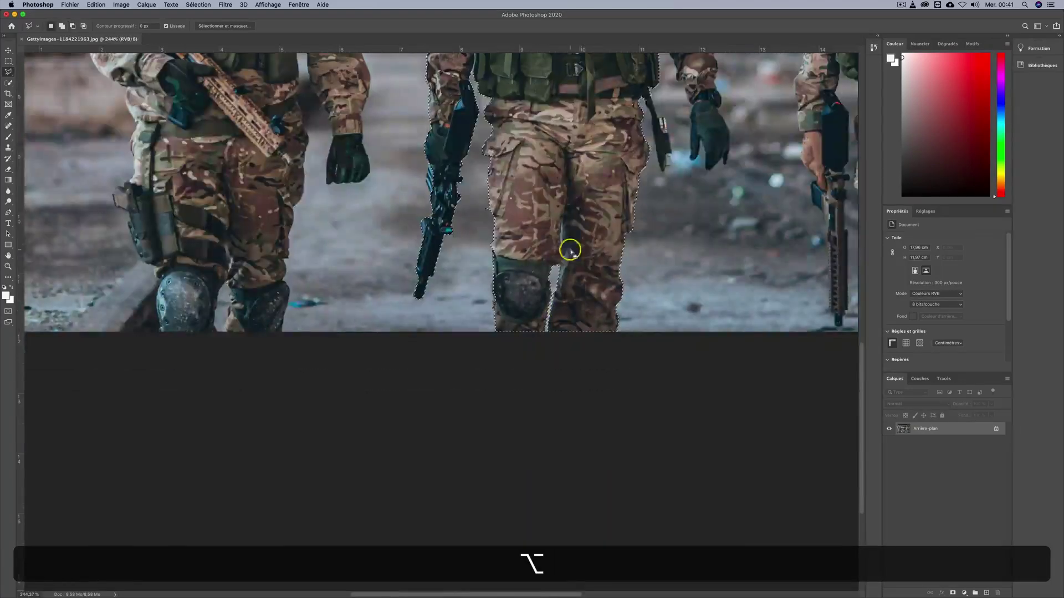
{"action": "scroll", "coordinate": [565, 233], "scroll_direction": "up", "scroll_amount": 6}
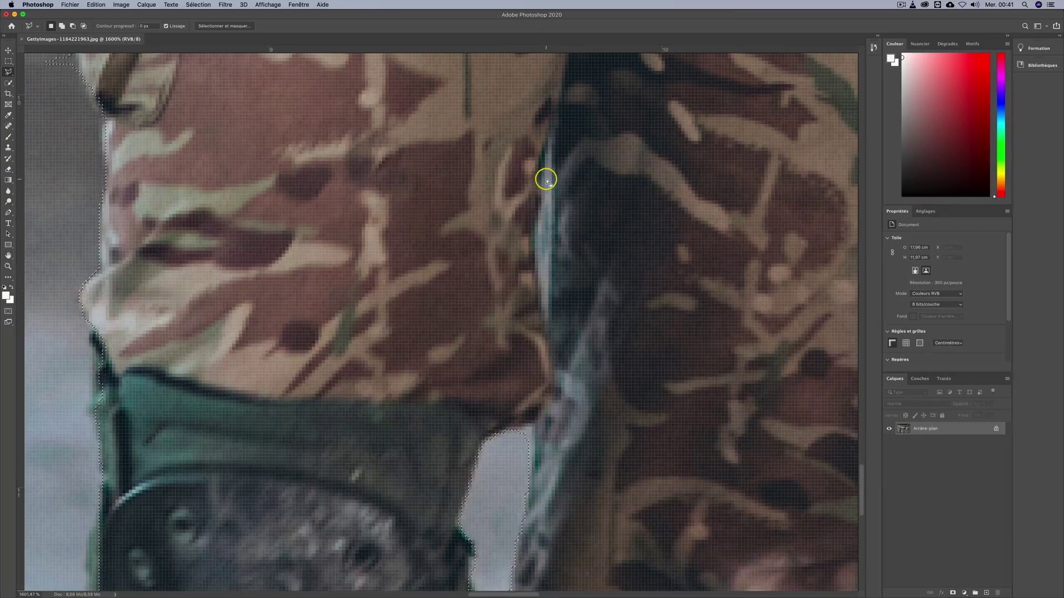
{"action": "key", "text": "alt"}
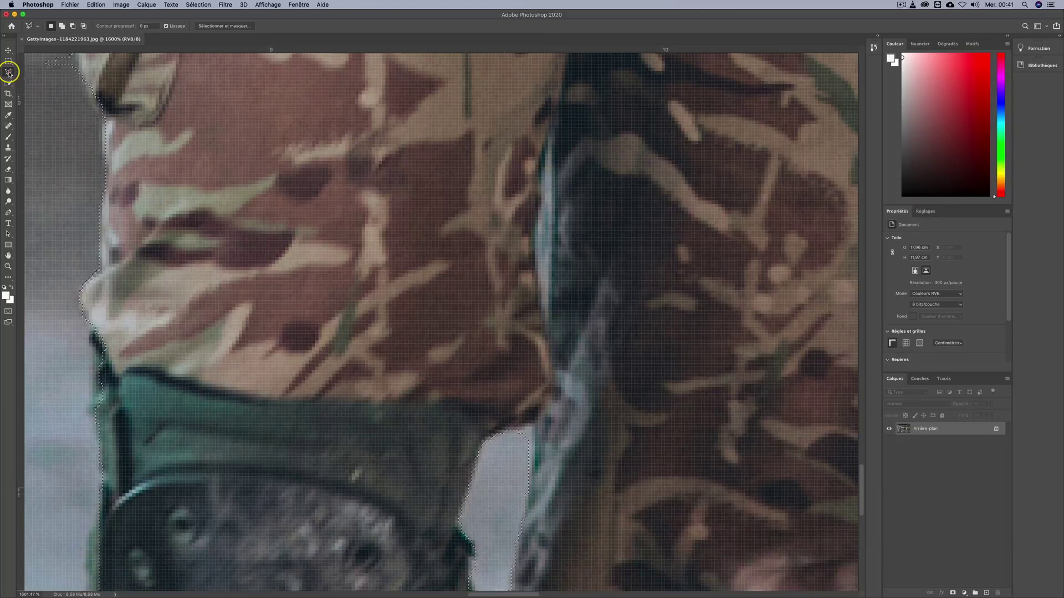
{"action": "key", "text": "alt"}
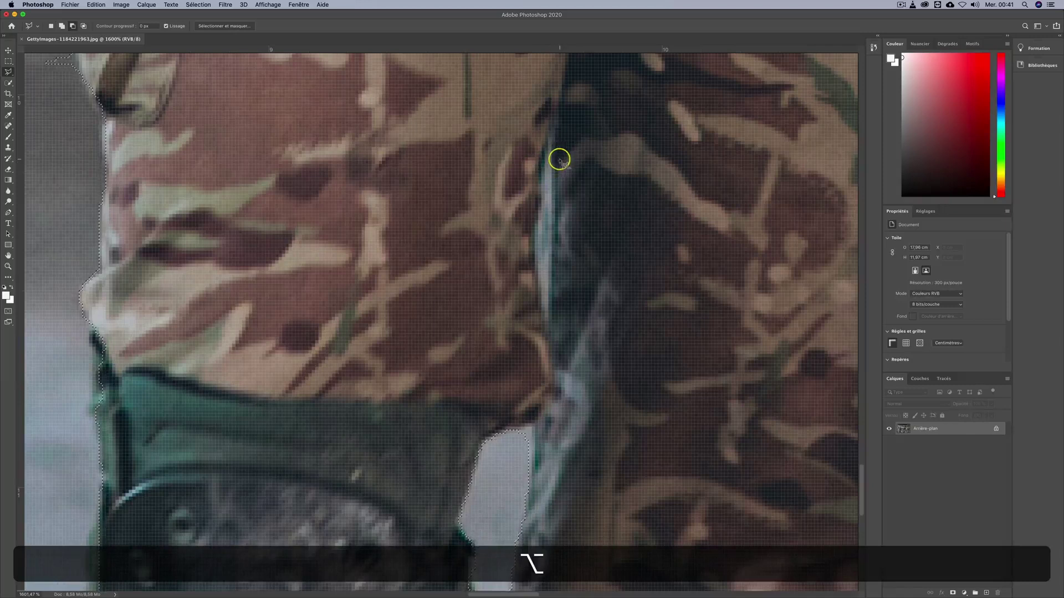
{"action": "left_click", "coordinate": [553, 139]}
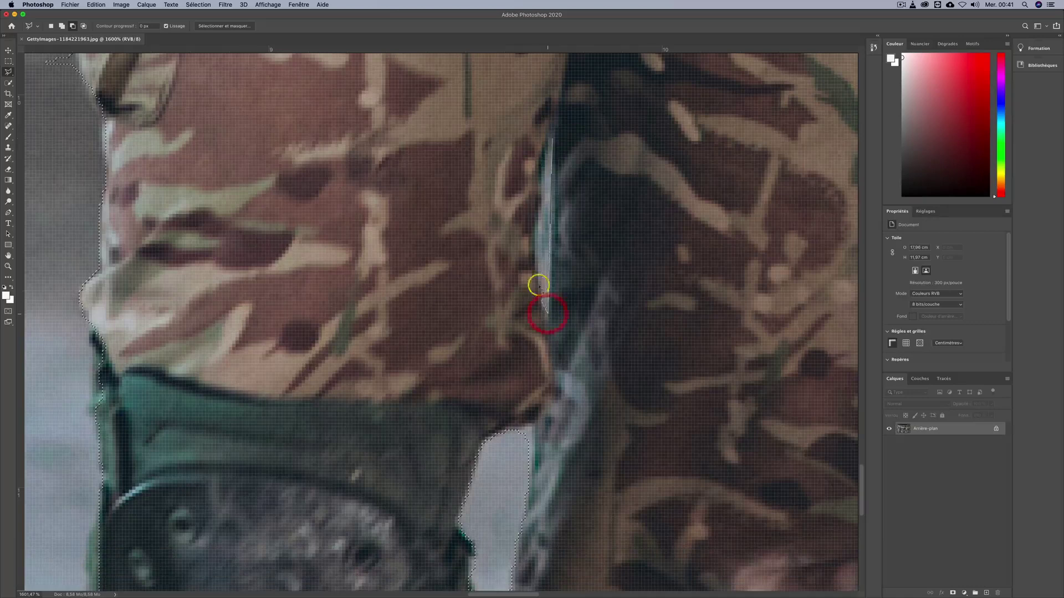
{"action": "left_click", "coordinate": [545, 161]}
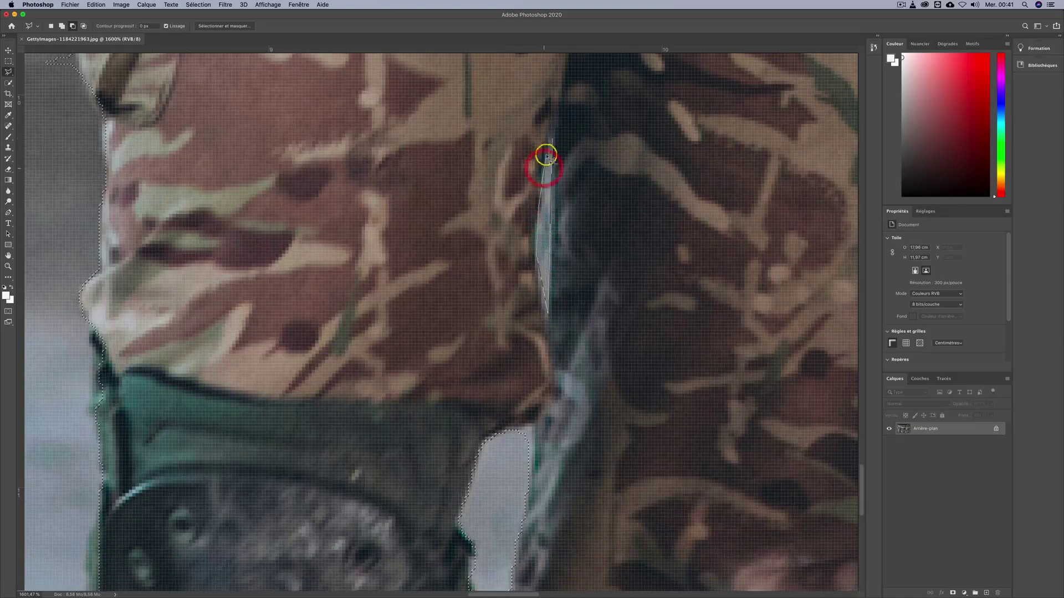
{"action": "left_click", "coordinate": [553, 138]}
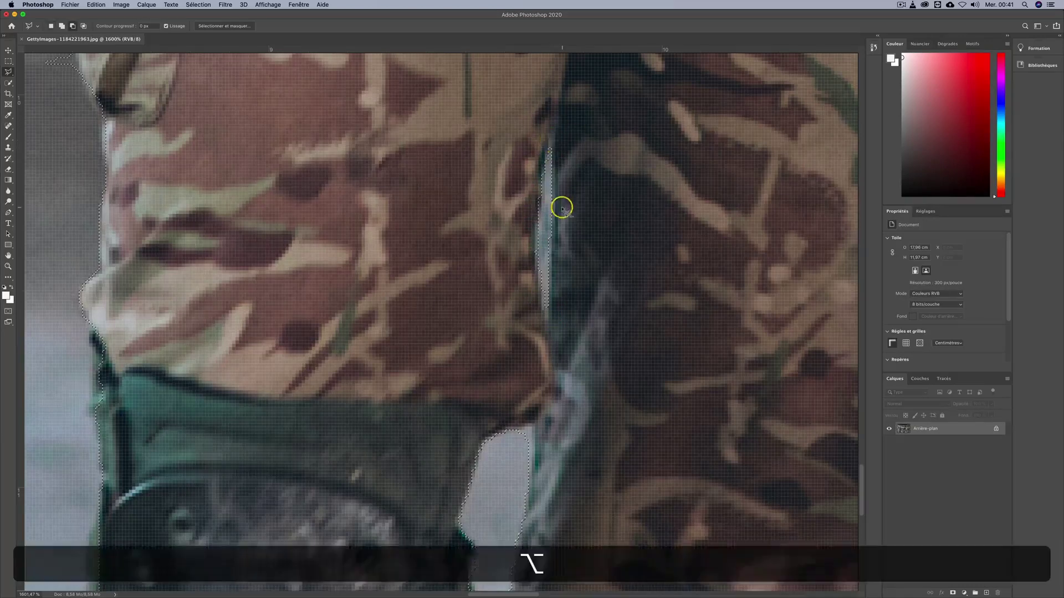
Subtract the small stray background spike beside the thigh's cargo pocket from the selection with the Quick Selection tool
{"action": "scroll", "coordinate": [561, 207], "scroll_direction": "down", "scroll_amount": 5}
{"action": "scroll", "coordinate": [672, 184], "scroll_direction": "up", "scroll_amount": 5}
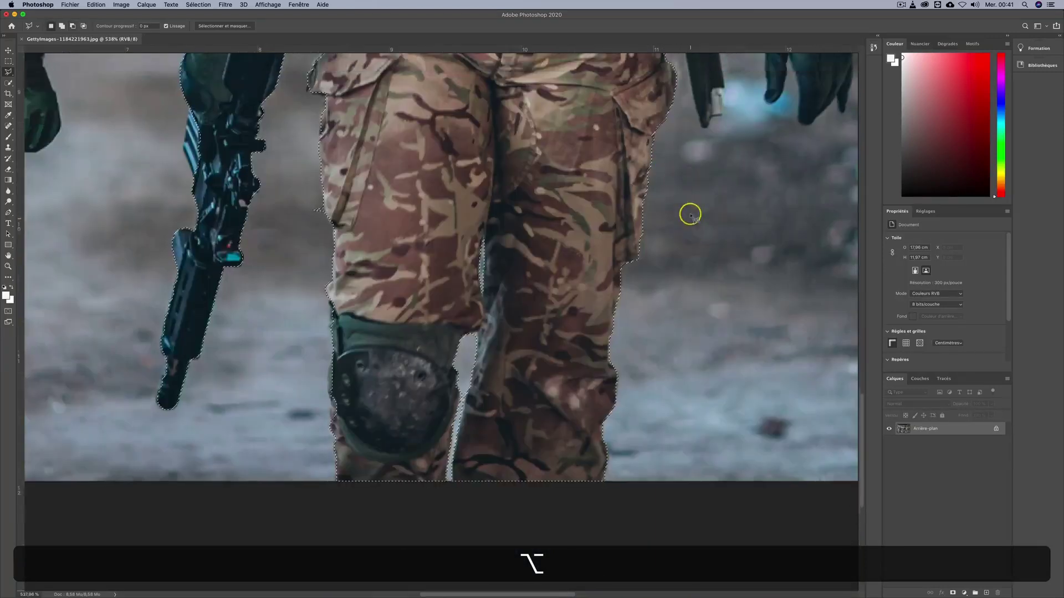
{"action": "scroll", "coordinate": [690, 212], "scroll_direction": "down", "scroll_amount": 10}
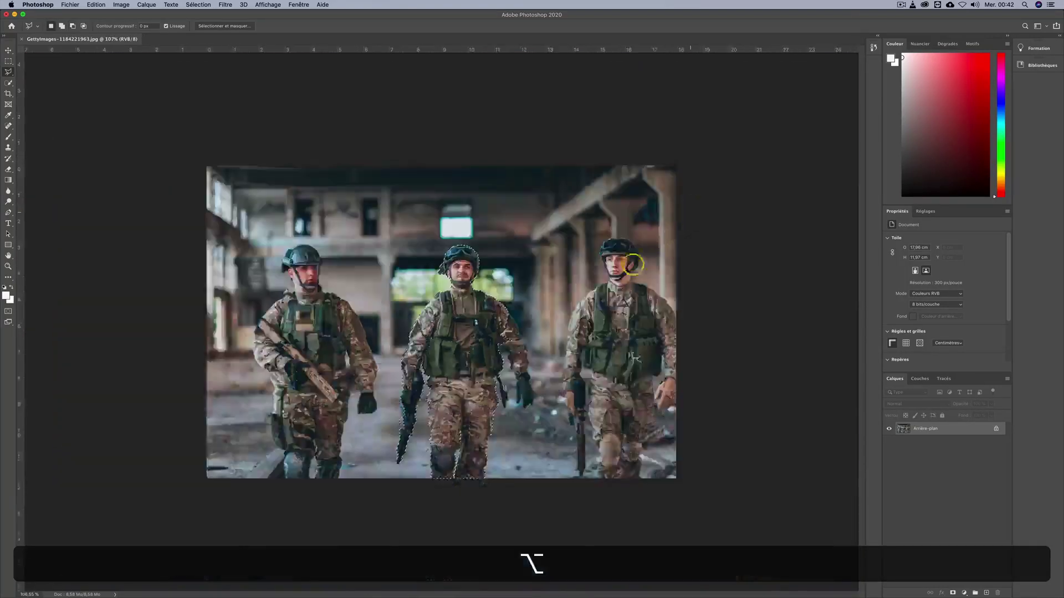
{"action": "scroll", "coordinate": [385, 265], "scroll_direction": "up", "scroll_amount": 8}
{"action": "scroll", "coordinate": [384, 264], "scroll_direction": "down", "scroll_amount": 10}
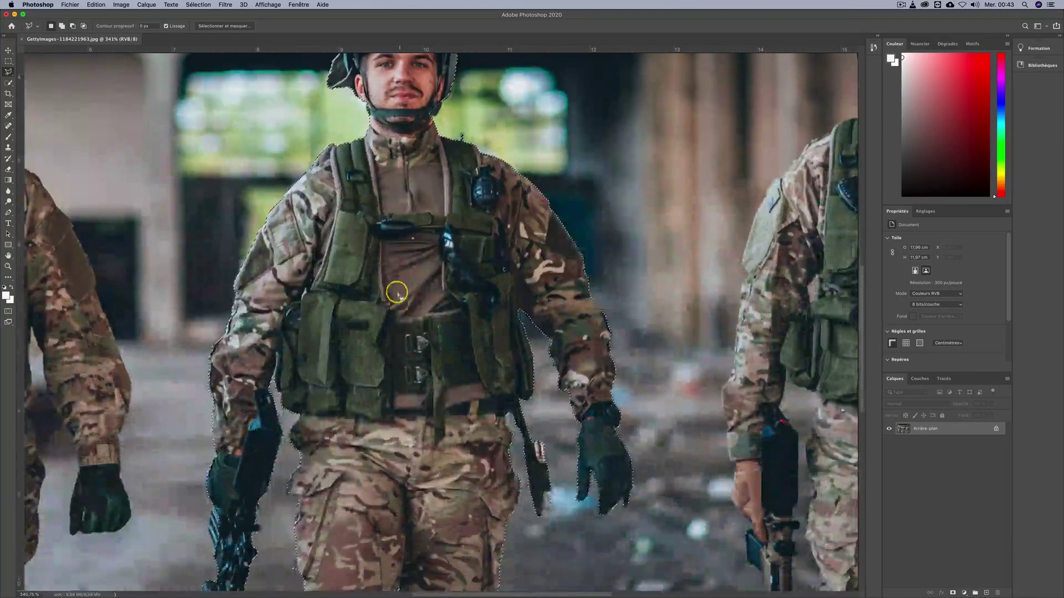
{"action": "scroll", "coordinate": [356, 331], "scroll_direction": "down", "scroll_amount": 3}
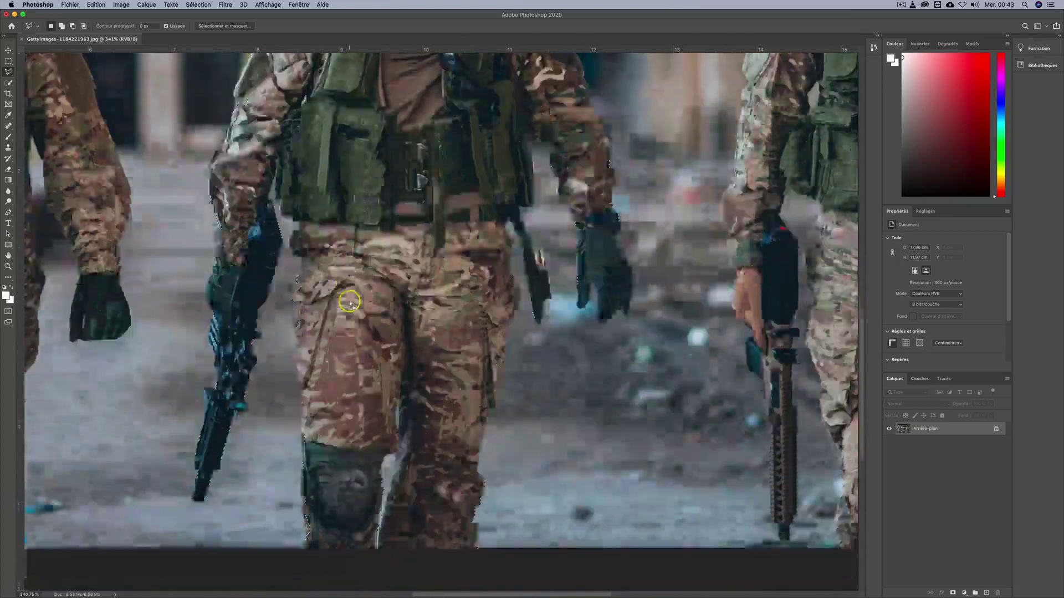
{"action": "scroll", "coordinate": [298, 359], "scroll_direction": "up", "scroll_amount": 8}
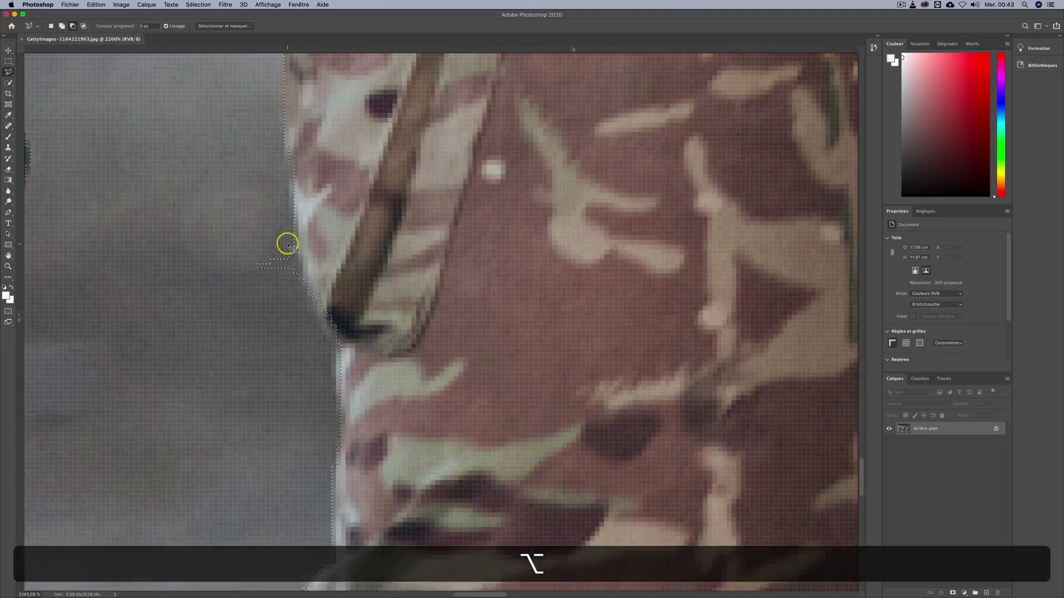
{"action": "key", "text": "w"}
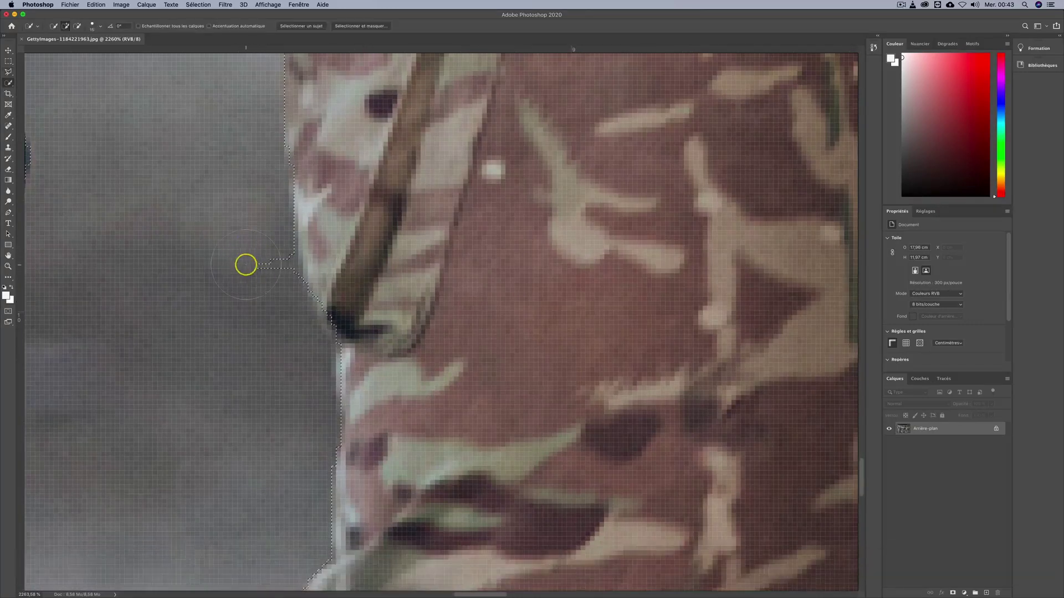
{"action": "key", "text": "alt"}
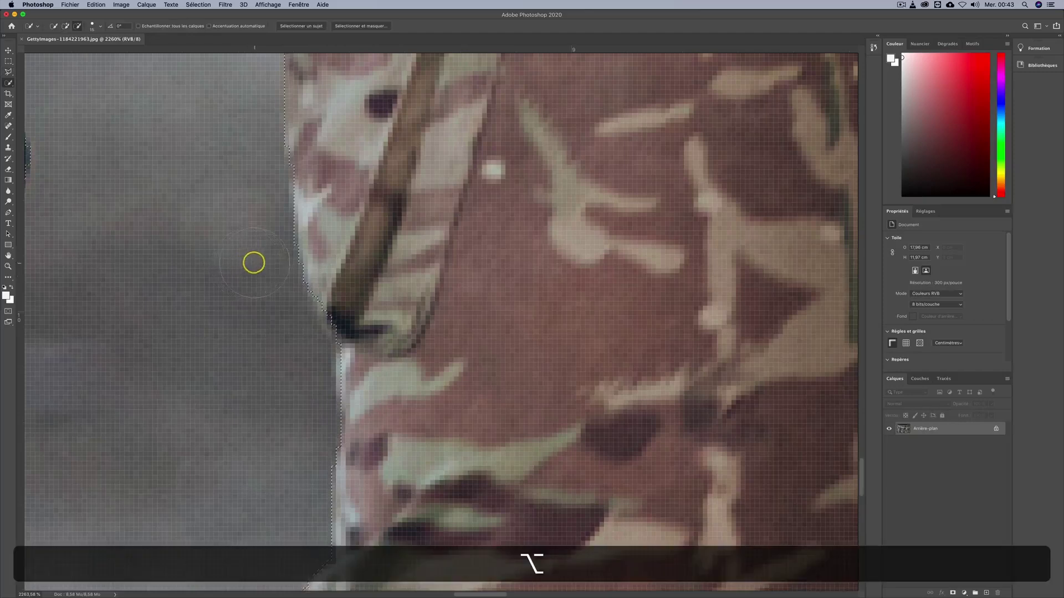
Add the short antenna sticking up above the vest's shoulder strap to the selection by tracing around it with the Polygonal Lasso
{"action": "scroll", "coordinate": [266, 258], "scroll_direction": "down", "scroll_amount": 5}
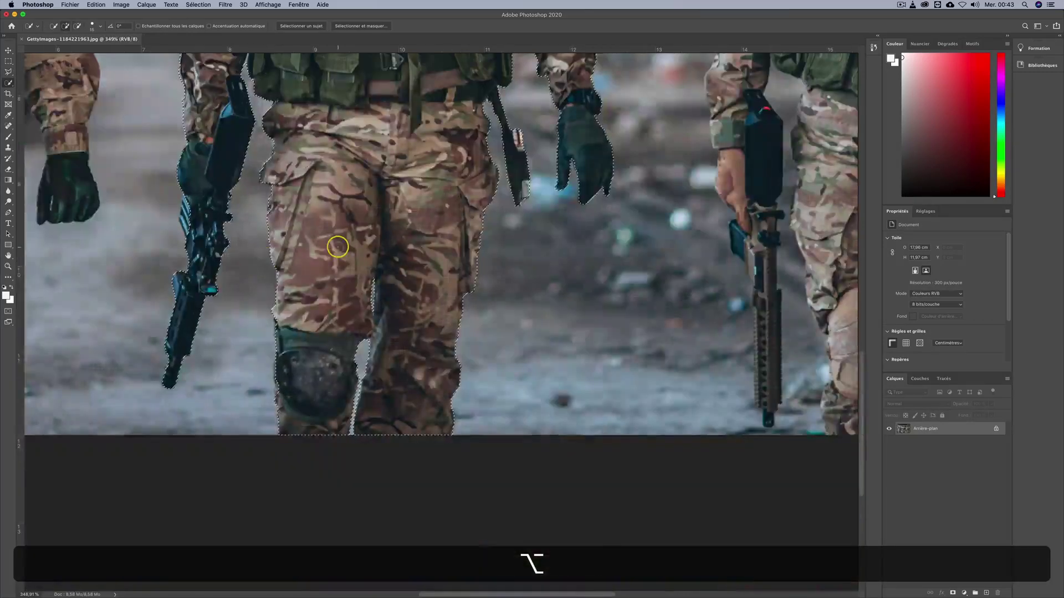
{"action": "scroll", "coordinate": [337, 245], "scroll_direction": "down", "scroll_amount": 3}
{"action": "scroll", "coordinate": [469, 277], "scroll_direction": "up", "scroll_amount": 10}
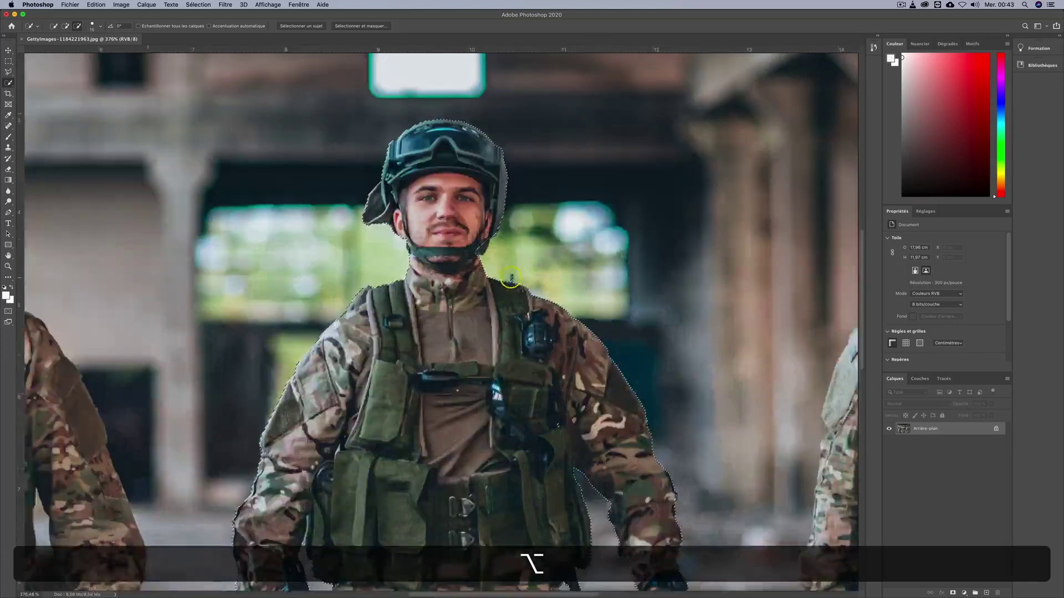
{"action": "key", "text": "super+z"}
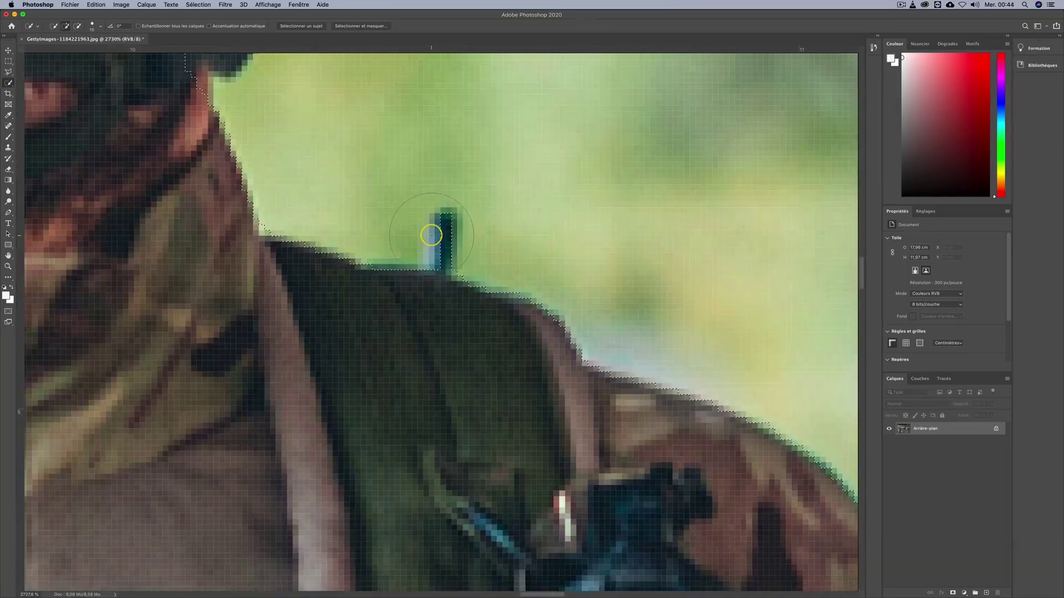
{"action": "key", "text": "l"}
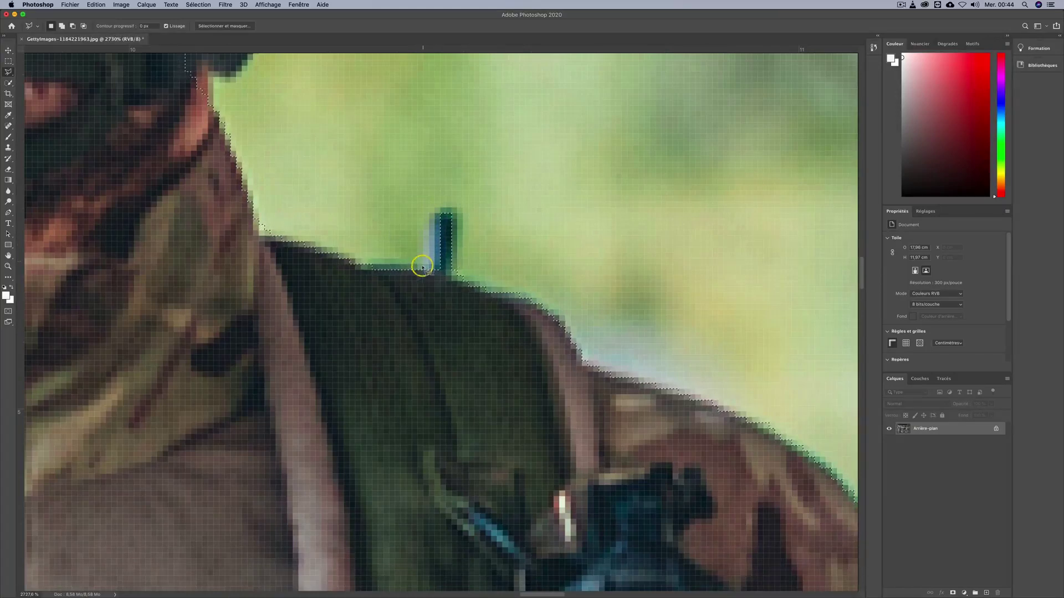
{"action": "key", "text": "alt"}
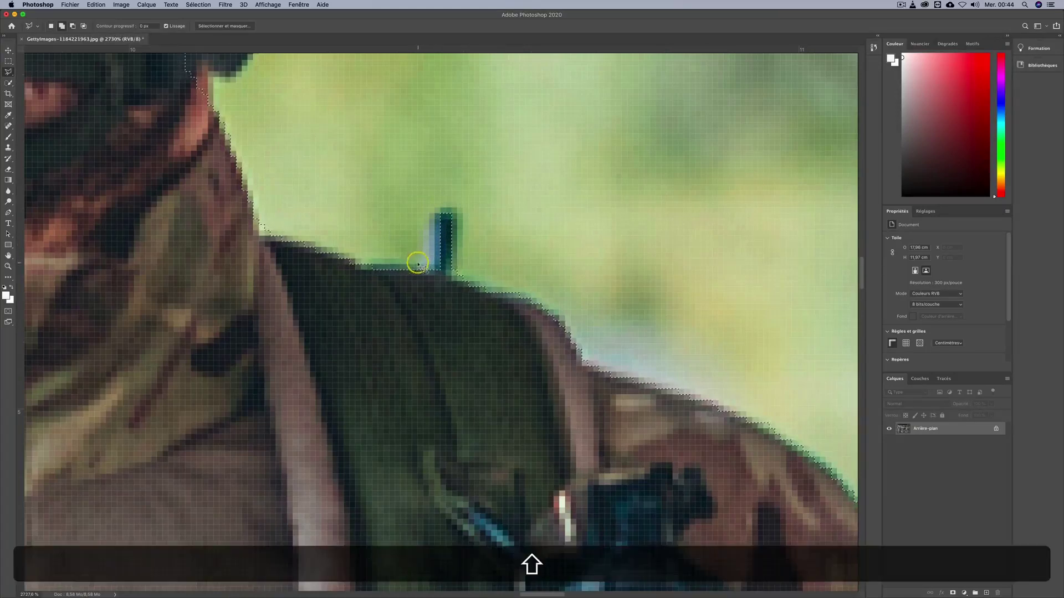
{"action": "left_click", "coordinate": [416, 268], "text": "shift"}
{"action": "left_click", "coordinate": [425, 231]}
{"action": "left_click", "coordinate": [431, 212]}
{"action": "left_click", "coordinate": [445, 208]}
{"action": "left_click", "coordinate": [462, 210]}
{"action": "left_click", "coordinate": [462, 228]}
{"action": "left_click", "coordinate": [463, 265]}
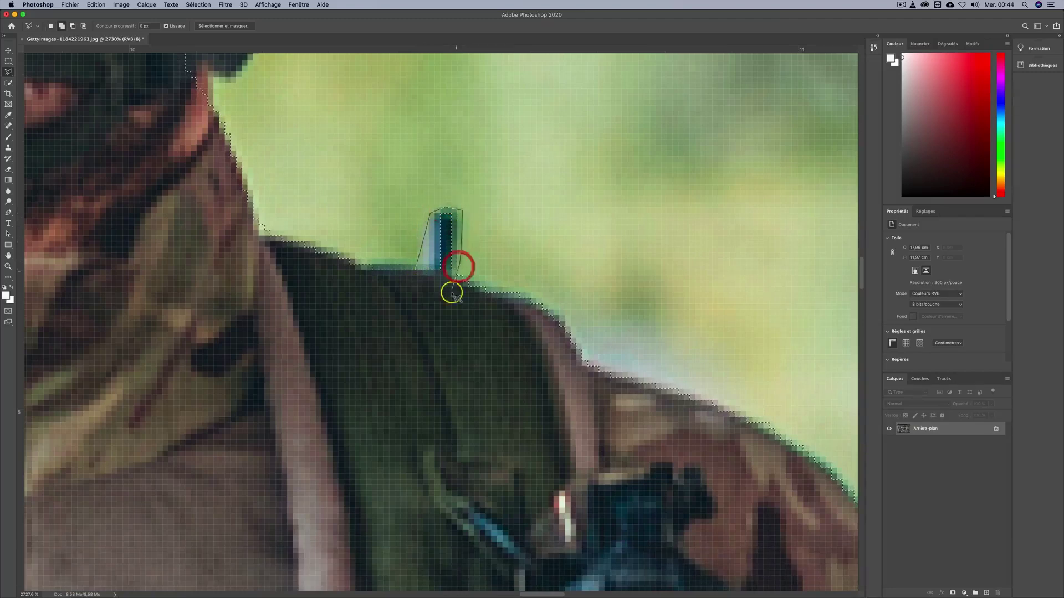
{"action": "left_click", "coordinate": [443, 301], "text": "super"}
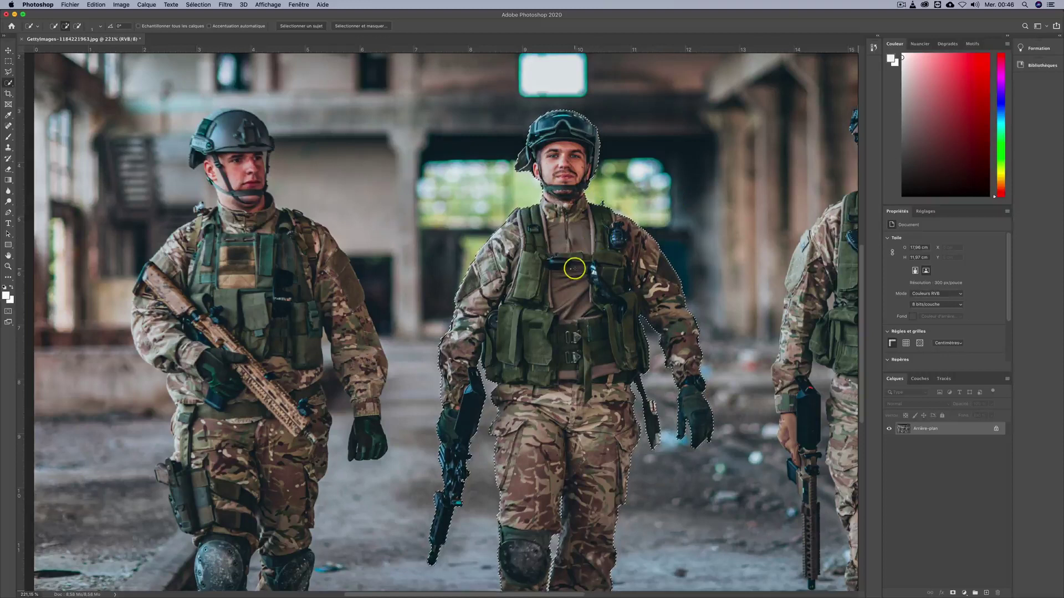
Examine the selection outline around the middle soldier's vest, arms, rifle and legs for missed or extra areas
{"action": "scroll", "coordinate": [574, 257], "scroll_direction": "up", "scroll_amount": 3}
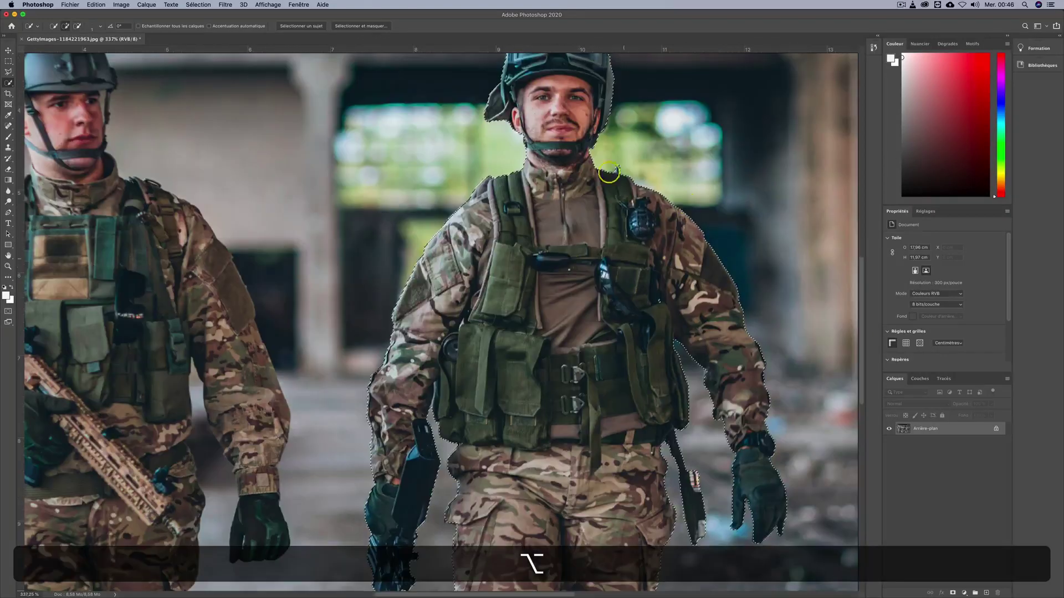
{"action": "scroll", "coordinate": [530, 233], "scroll_direction": "up", "scroll_amount": 2}
{"action": "scroll", "coordinate": [537, 194], "scroll_direction": "down", "scroll_amount": 3}
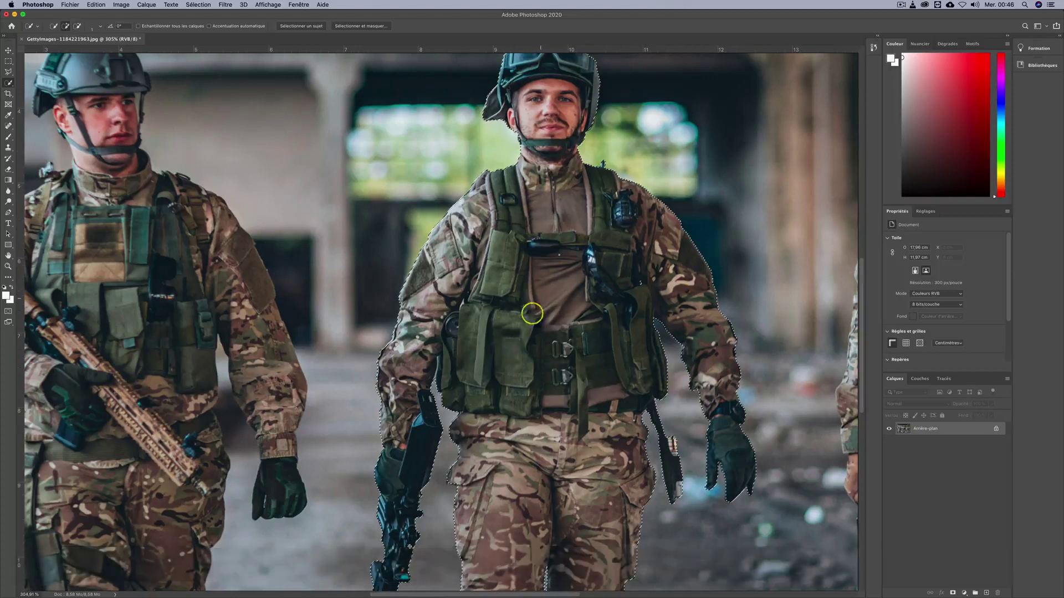
{"action": "scroll", "coordinate": [565, 332], "scroll_direction": "up", "scroll_amount": 3}
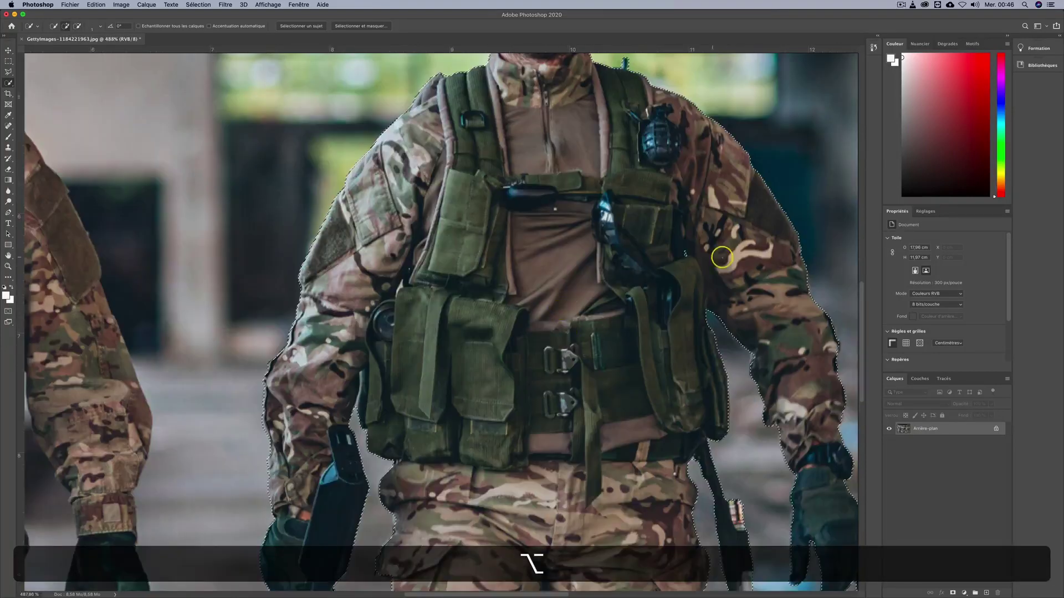
{"action": "scroll", "coordinate": [721, 256], "scroll_direction": "up", "scroll_amount": 4}
{"action": "scroll", "coordinate": [632, 252], "scroll_direction": "down", "scroll_amount": 3}
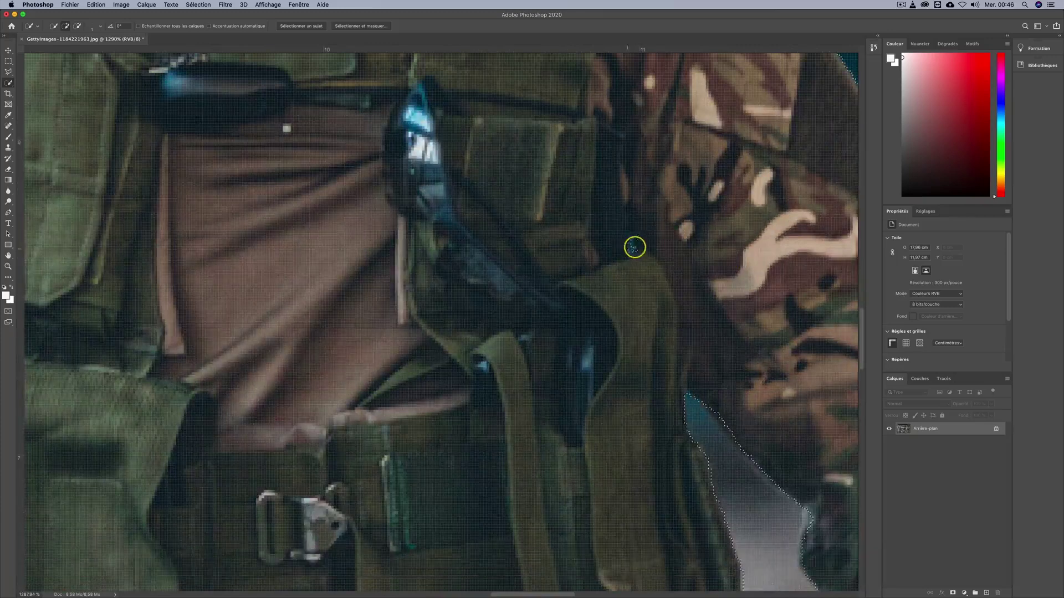
{"action": "scroll", "coordinate": [567, 252], "scroll_direction": "down", "scroll_amount": 4}
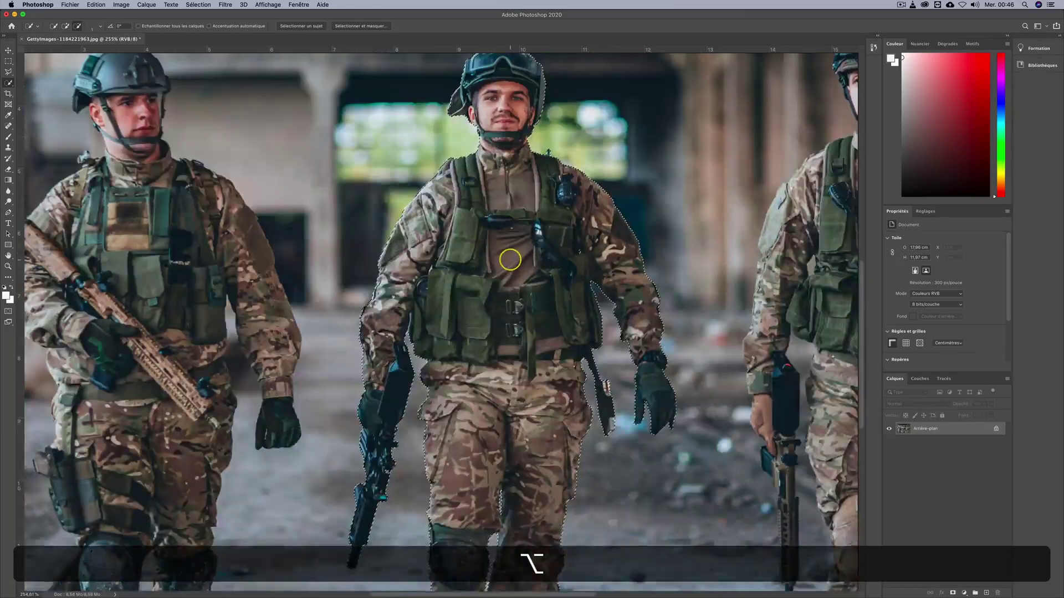
{"action": "scroll", "coordinate": [511, 258], "scroll_direction": "up", "scroll_amount": 3}
{"action": "scroll", "coordinate": [511, 260], "scroll_direction": "down", "scroll_amount": 5}
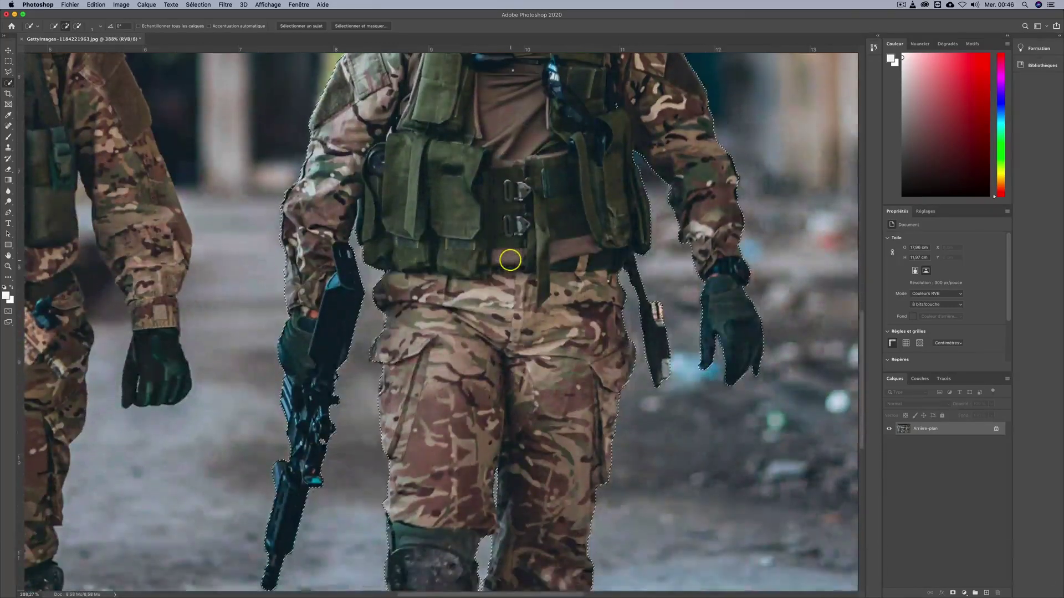
{"action": "scroll", "coordinate": [511, 260], "scroll_direction": "up", "scroll_amount": 6}
{"action": "scroll", "coordinate": [511, 260], "scroll_direction": "down", "scroll_amount": 5}
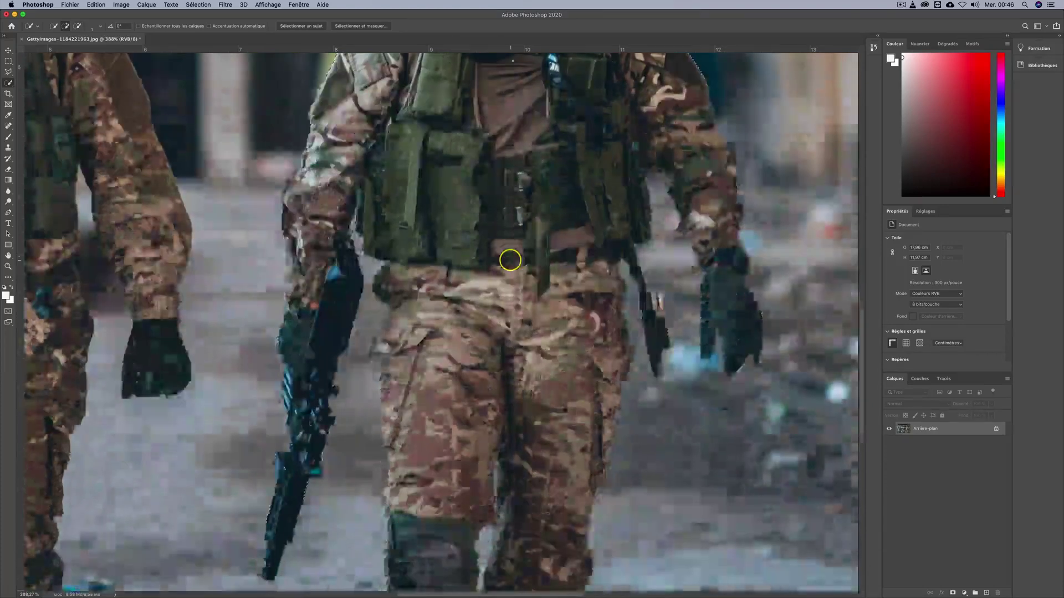